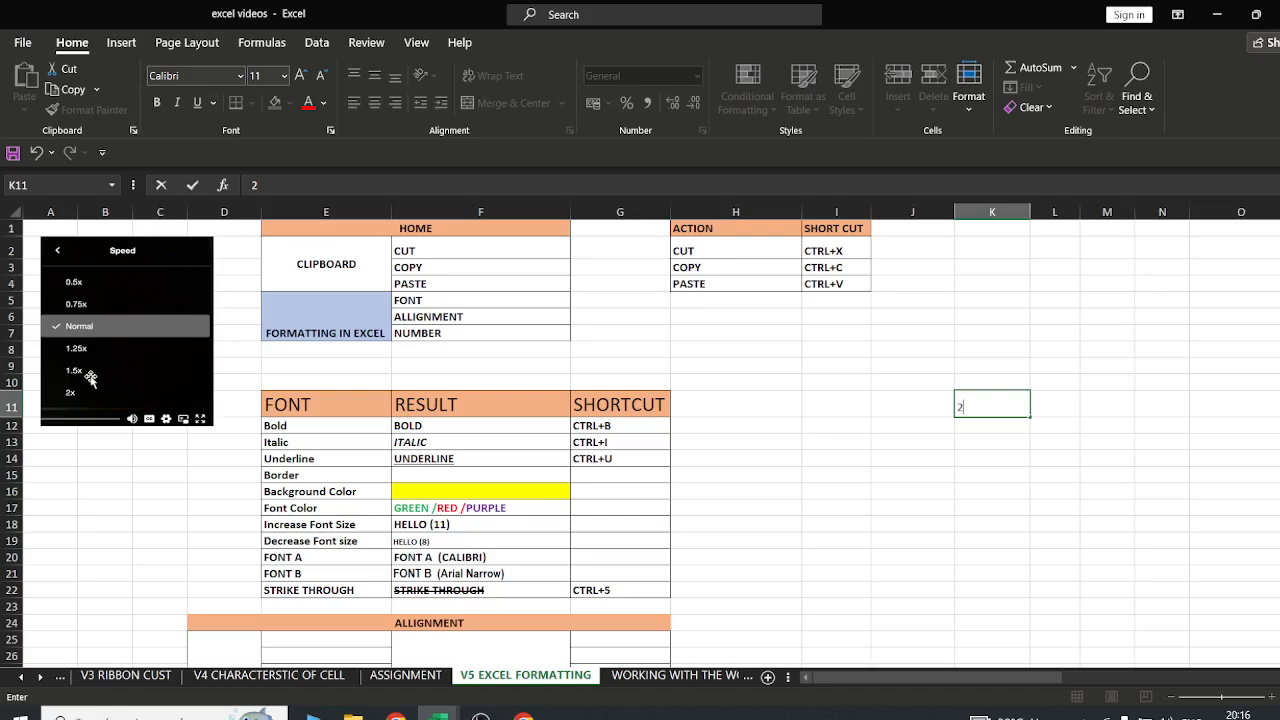
Enter the text BSSS LEARNING in cell K3 of the V5 EXCEL FORMATTING sheet
left_click(120, 42)
left_click(72, 42)
left_click(982, 266)
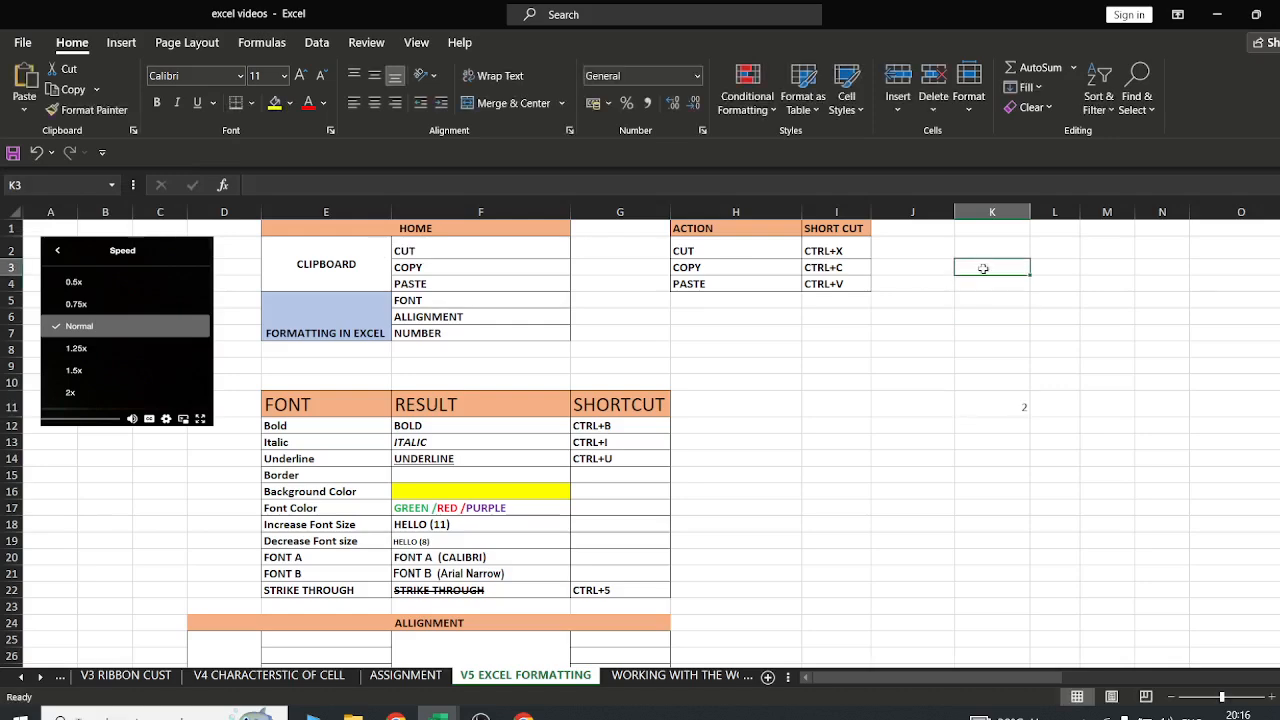
type("BDD")
key("BackSpace")
key("BackSpace")
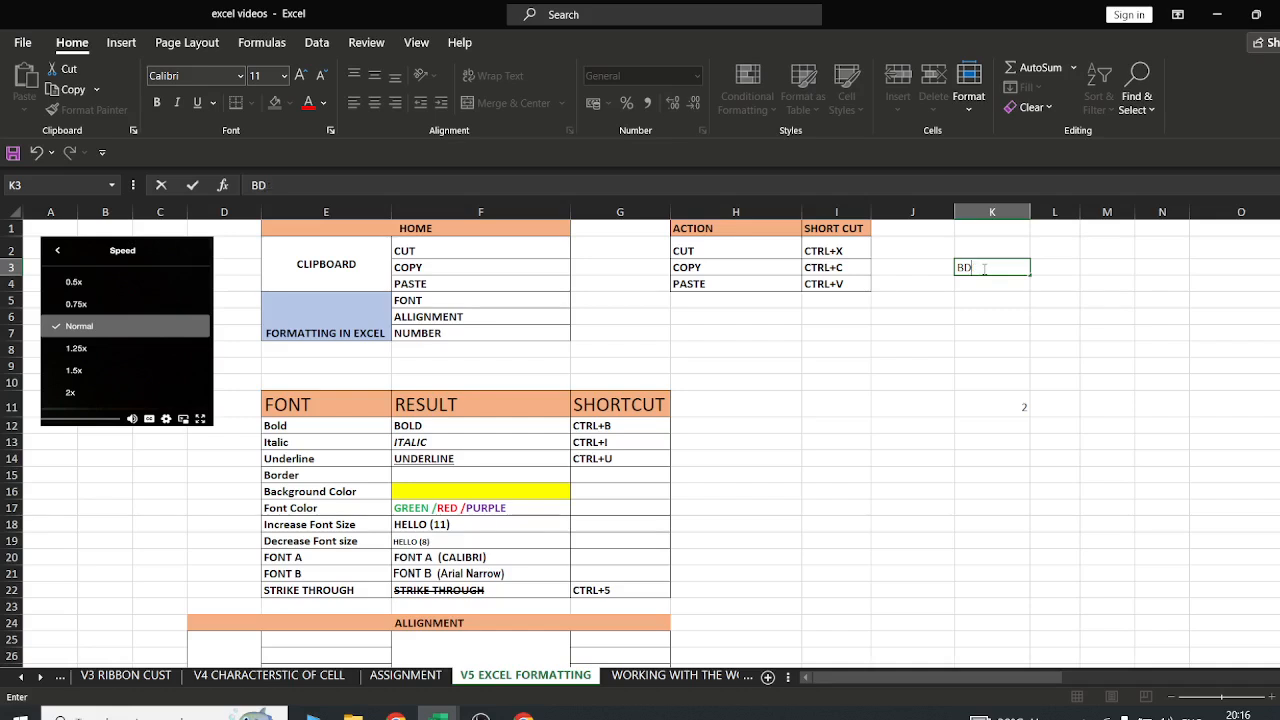
type("SSS LEARNING")
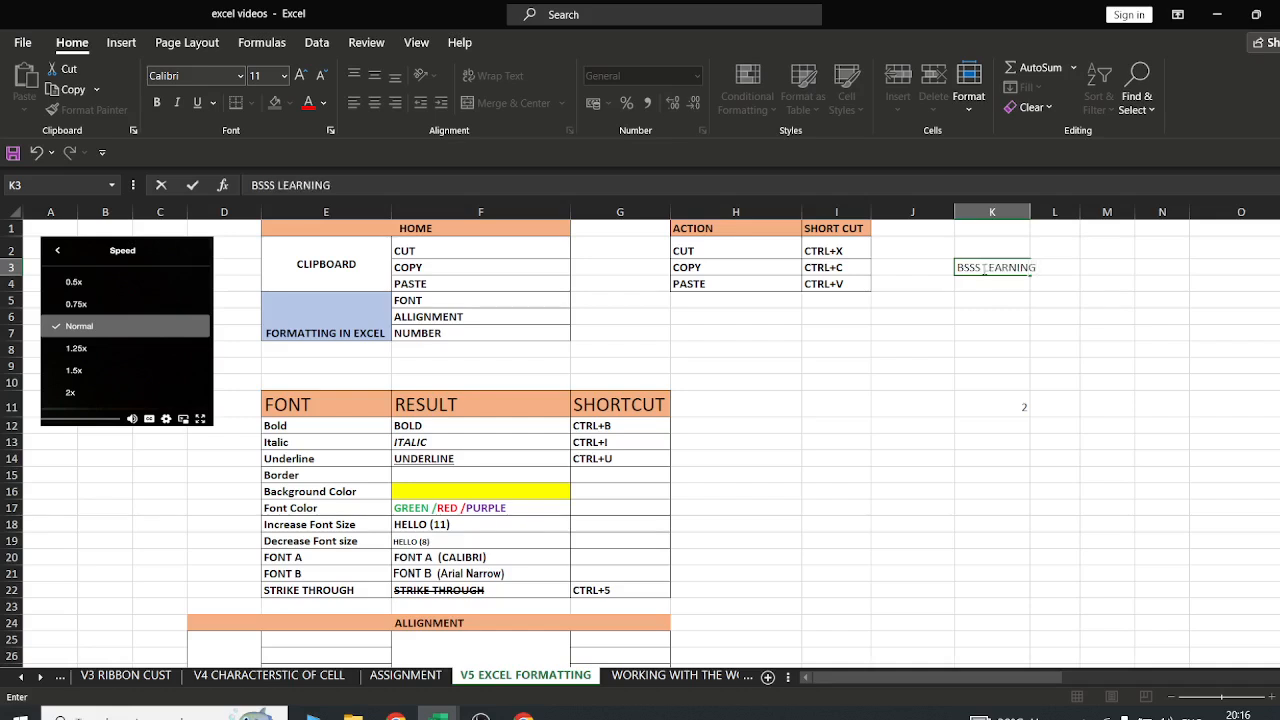
key("Return")
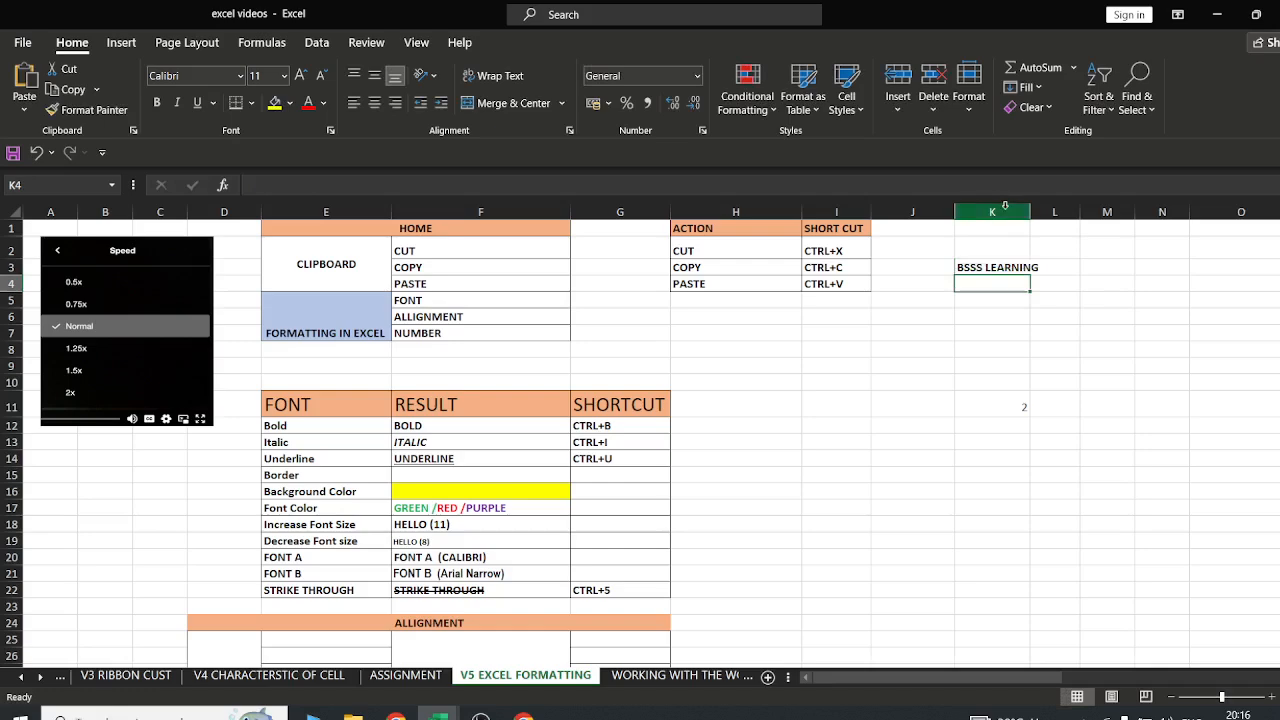
Cut BSSS LEARNING from cell K3 and paste it into cell K11, replacing the number there
left_click(997, 268)
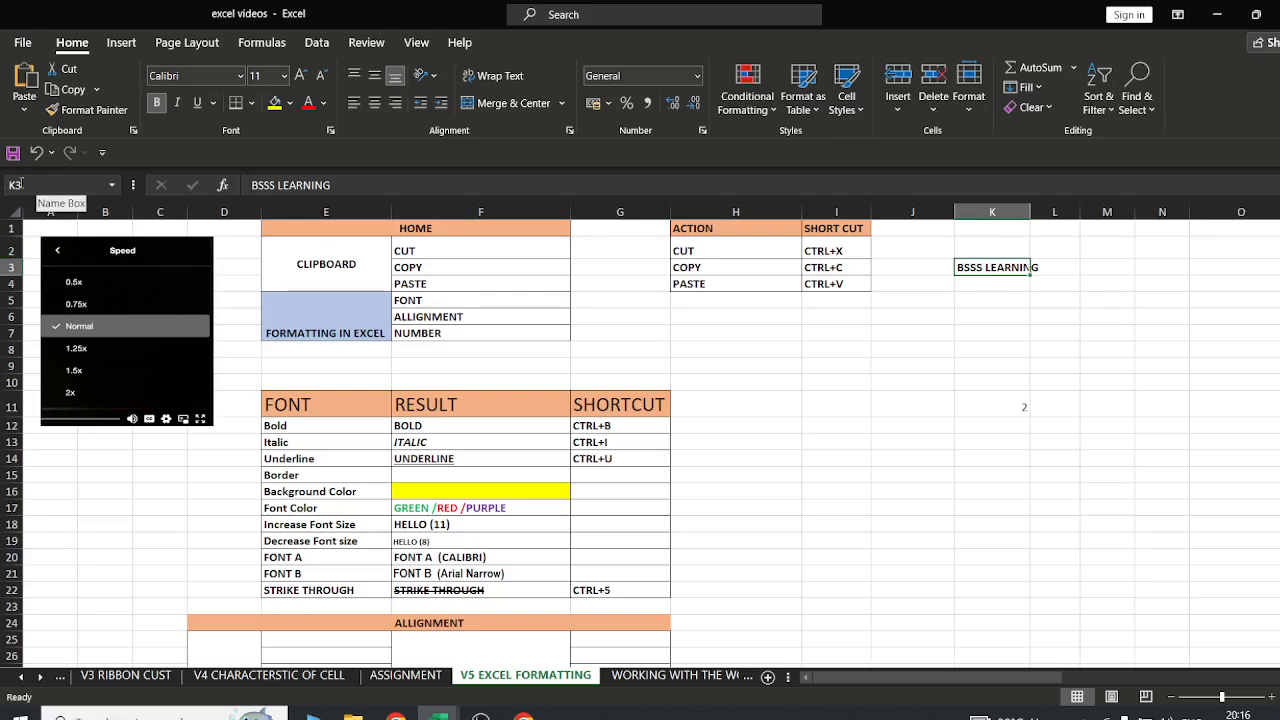
left_click(979, 284)
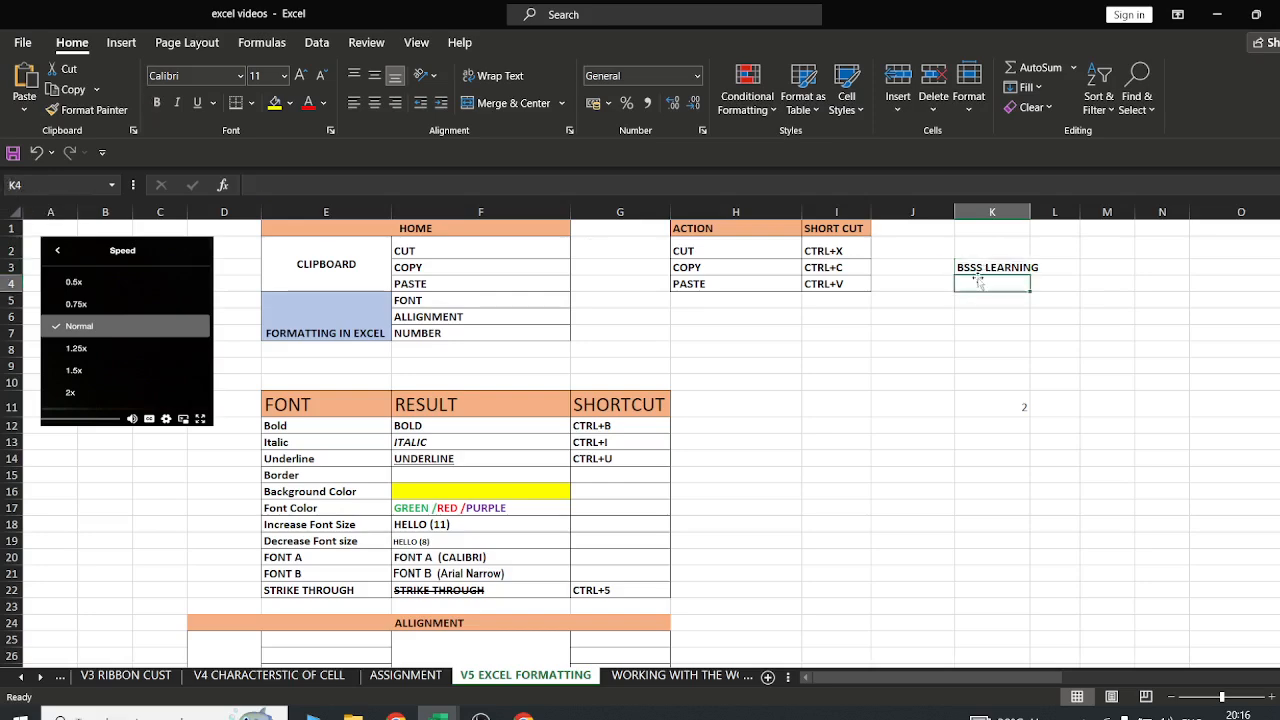
left_click(975, 268)
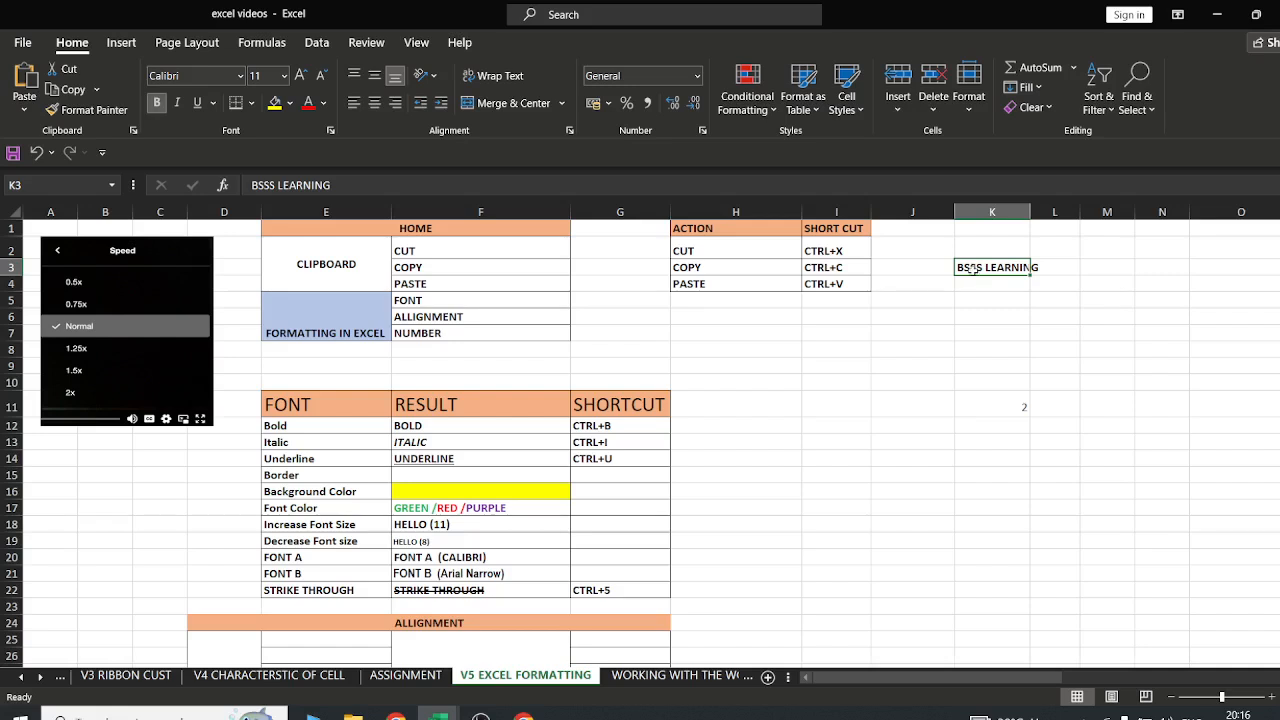
left_click(71, 71)
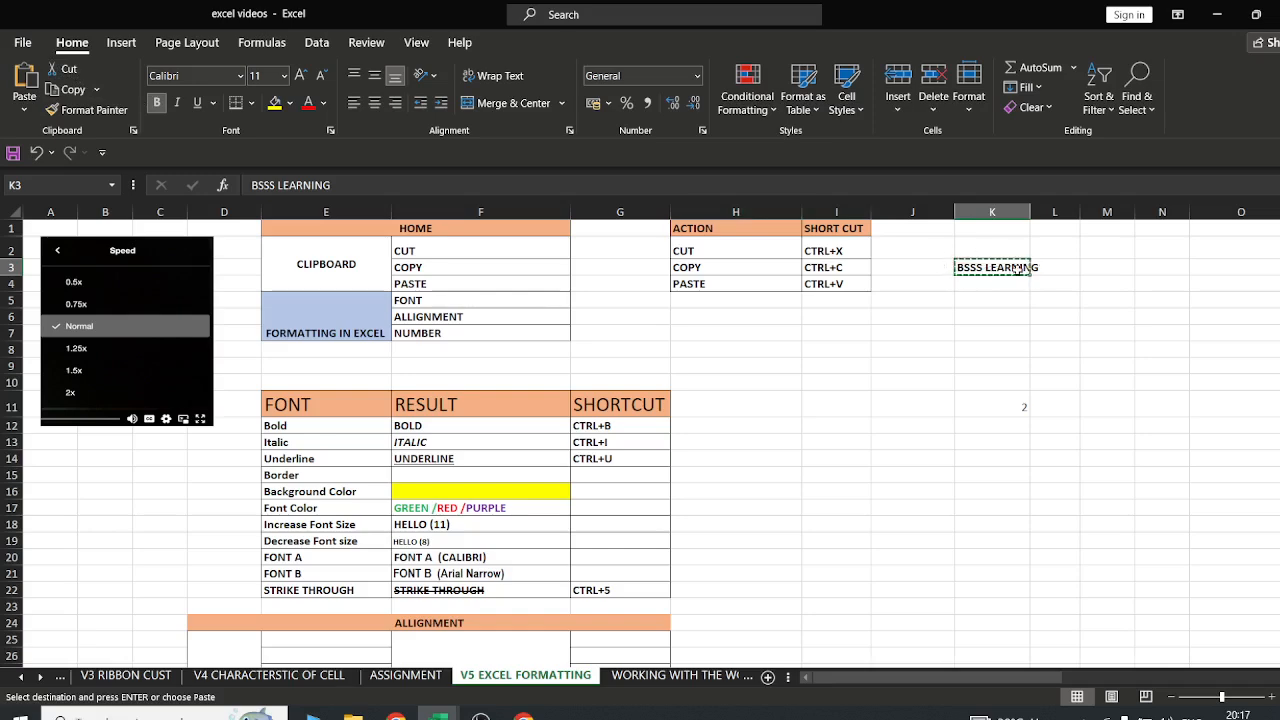
left_click(994, 401)
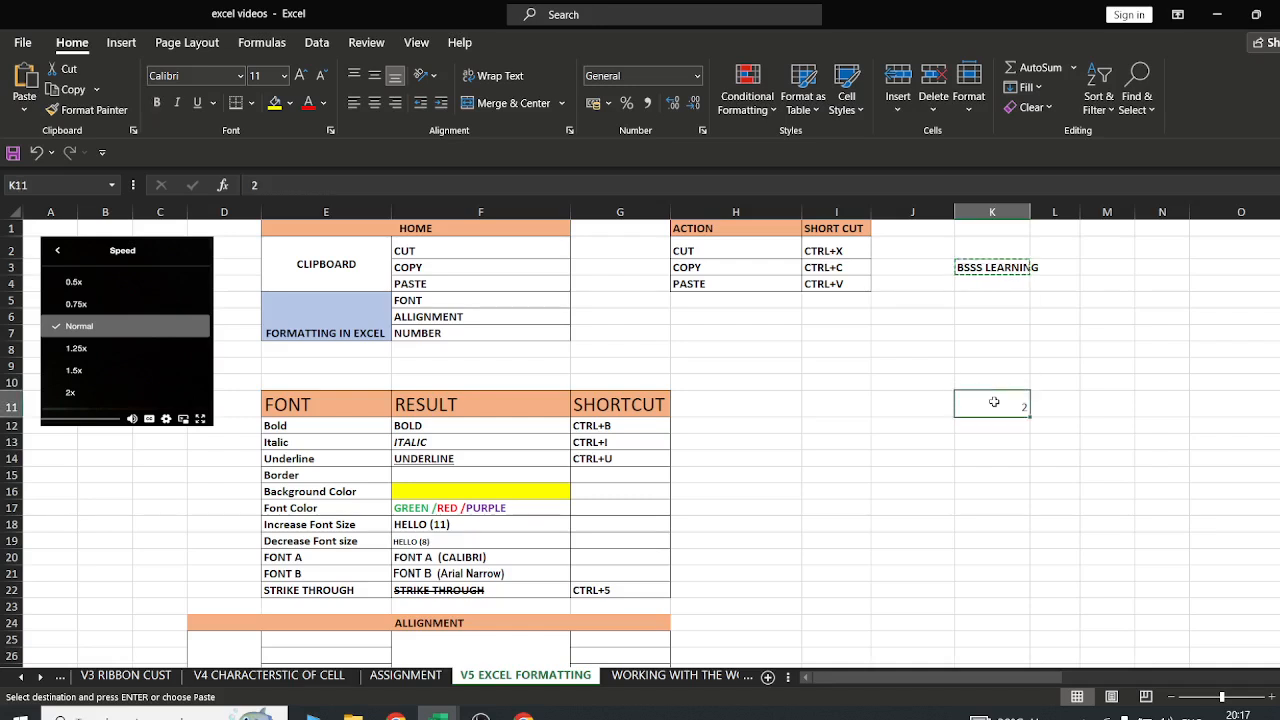
left_click(27, 76)
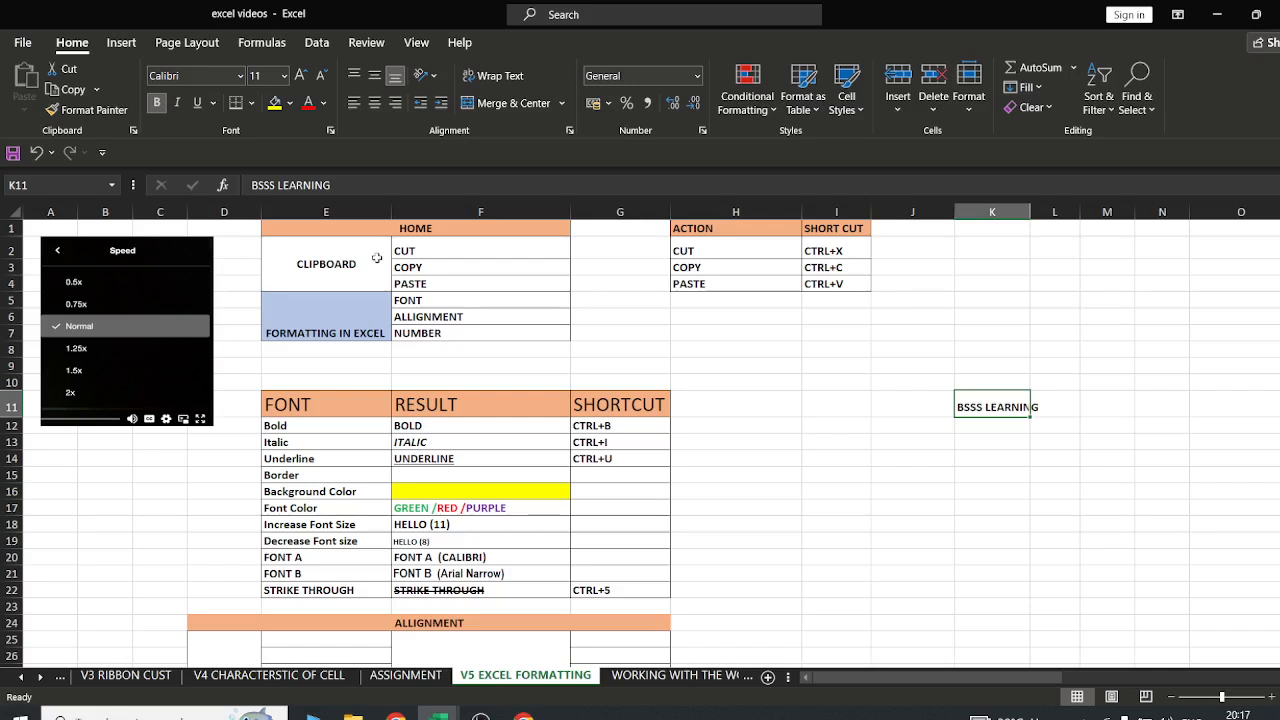
Cut BSSS LEARNING from cell K11, paste it back into K3, and widen column K to fit the text
left_click(416, 250)
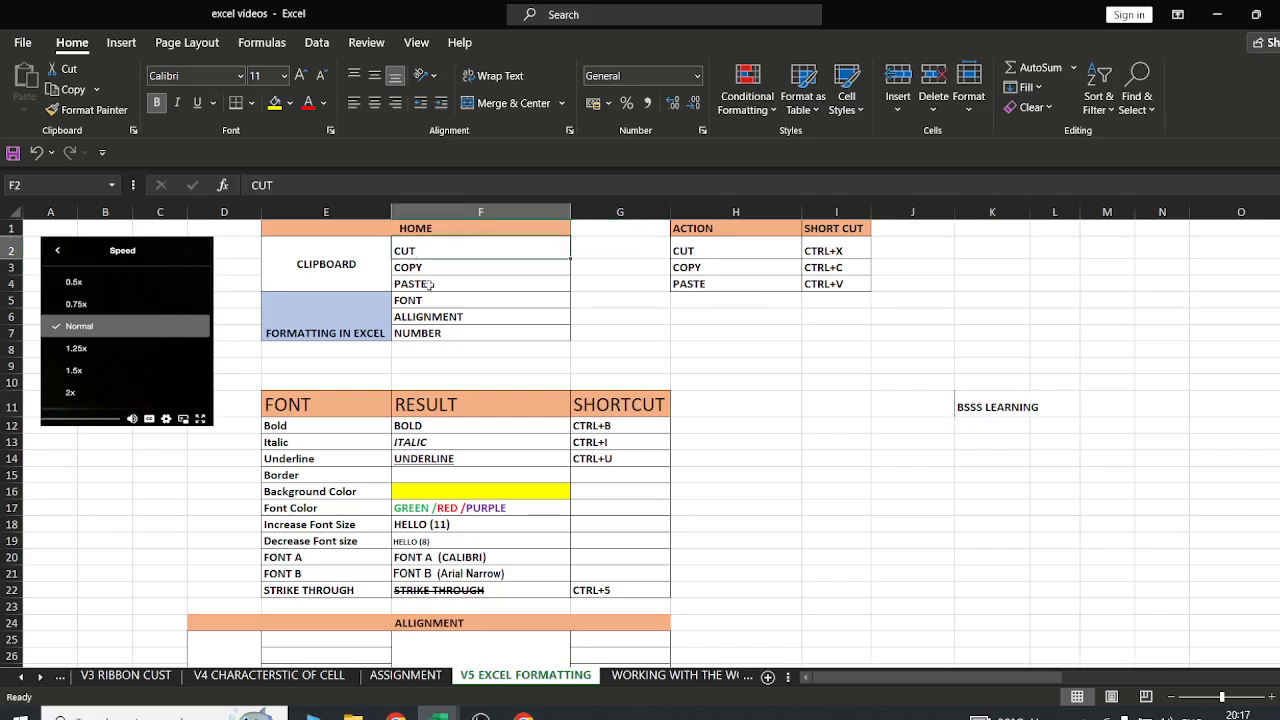
left_click(428, 285)
left_click(976, 407)
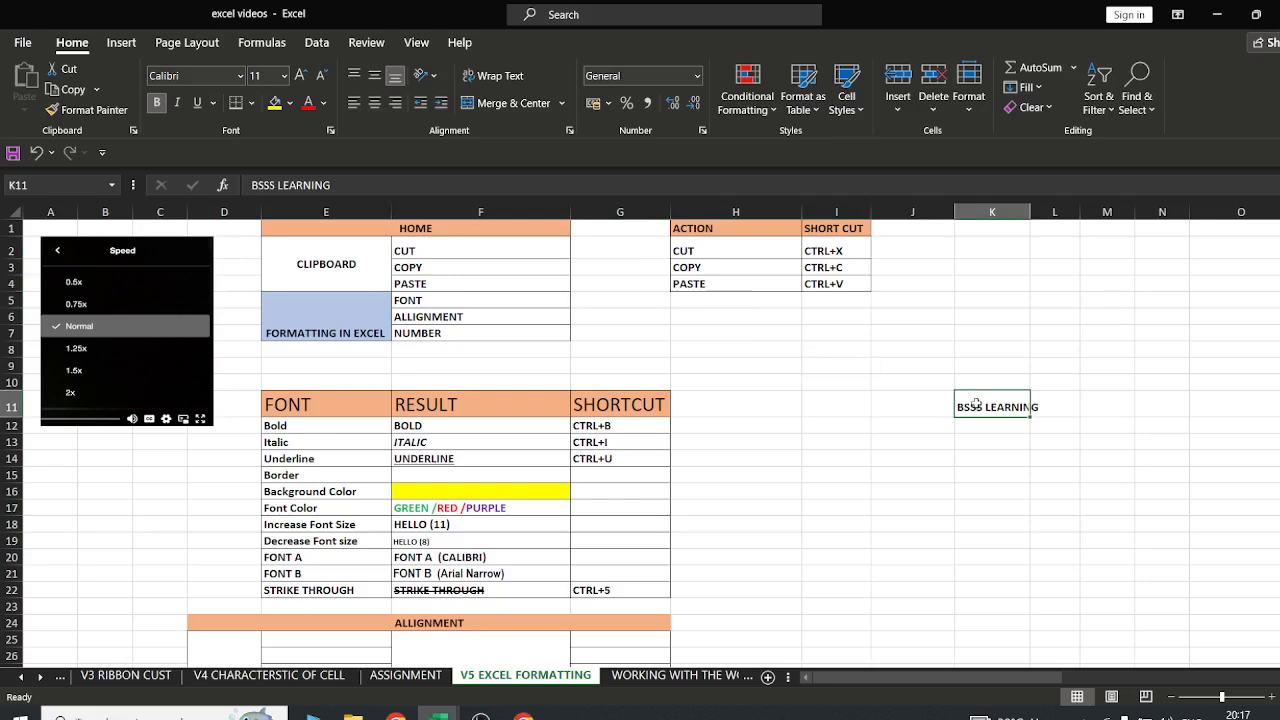
key("ctrl+x")
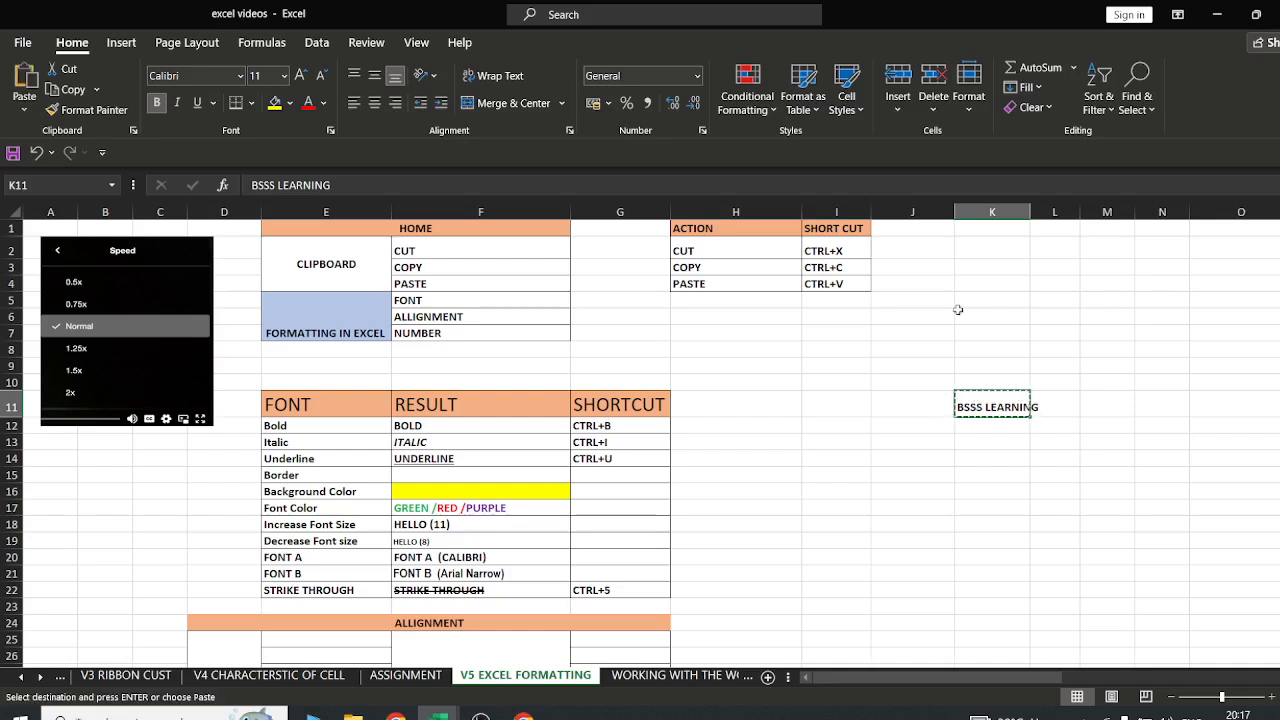
left_click(966, 267)
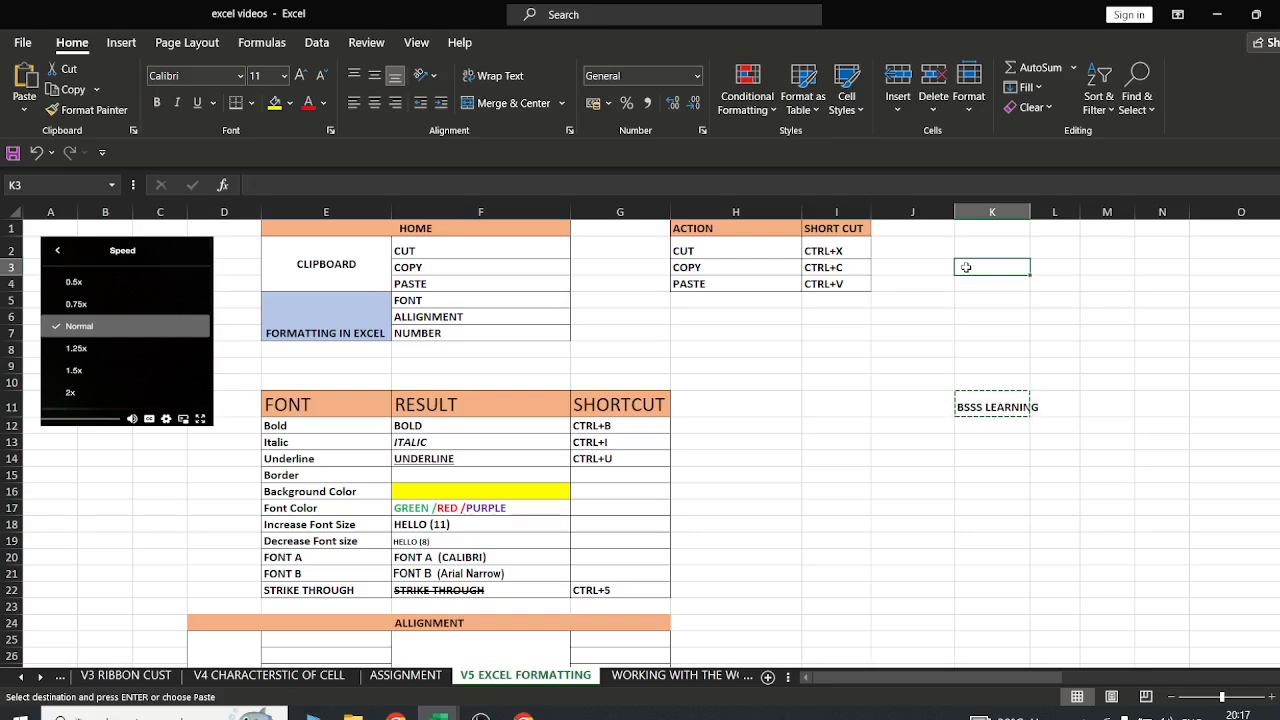
key("ctrl+v")
left_click(1011, 302)
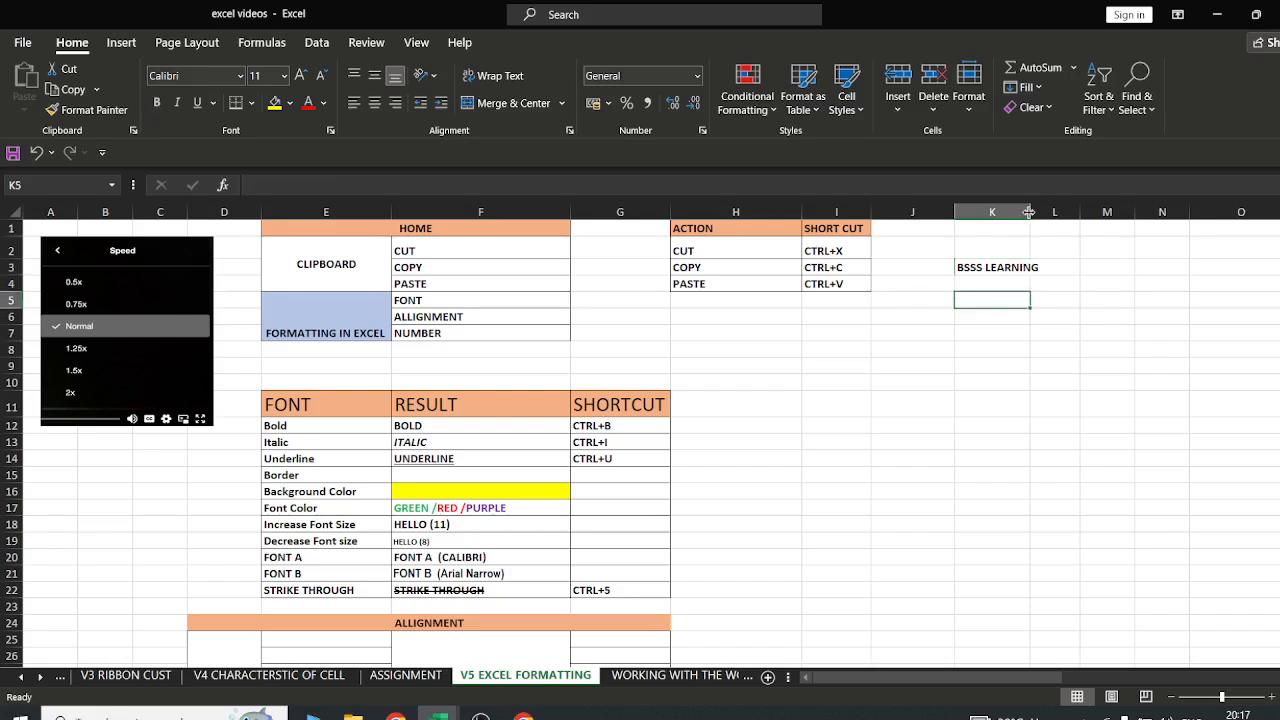
left_click_drag(1028, 212, 1052, 212)
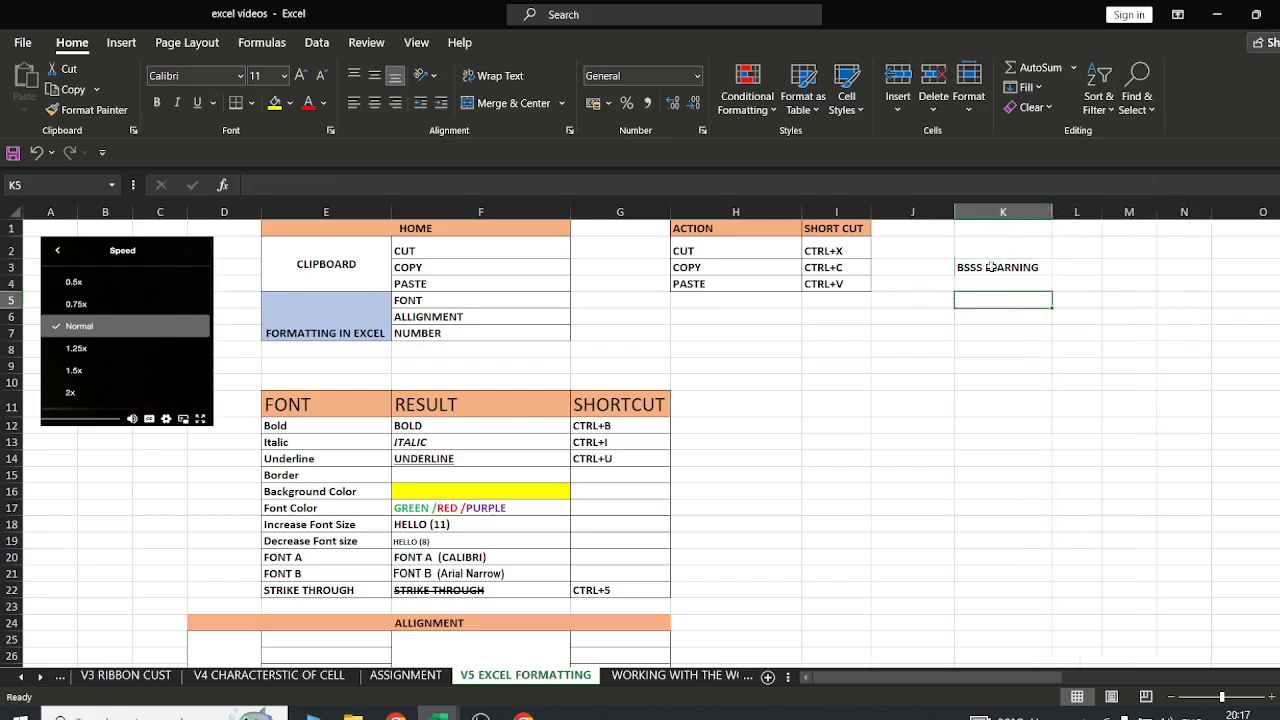
Copy BSSS LEARNING from cell K3 to K11, compare both cells, and end the copy mode
left_click(989, 267)
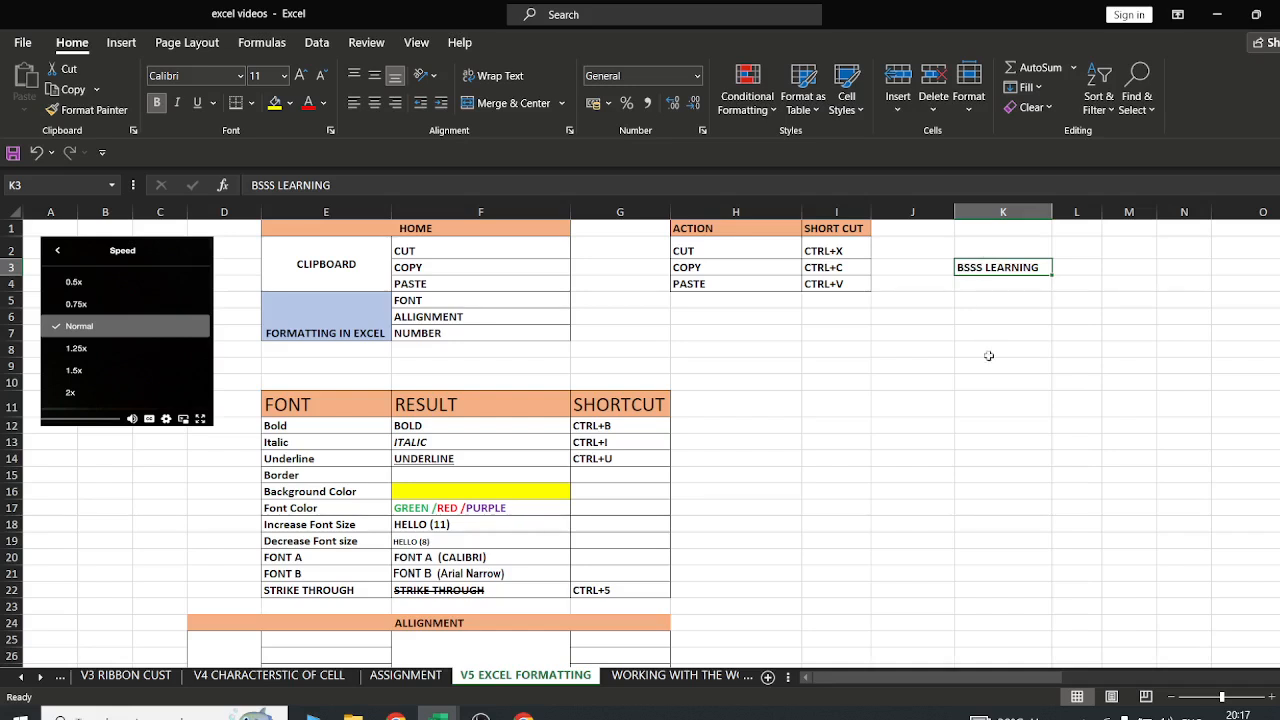
left_click(994, 398)
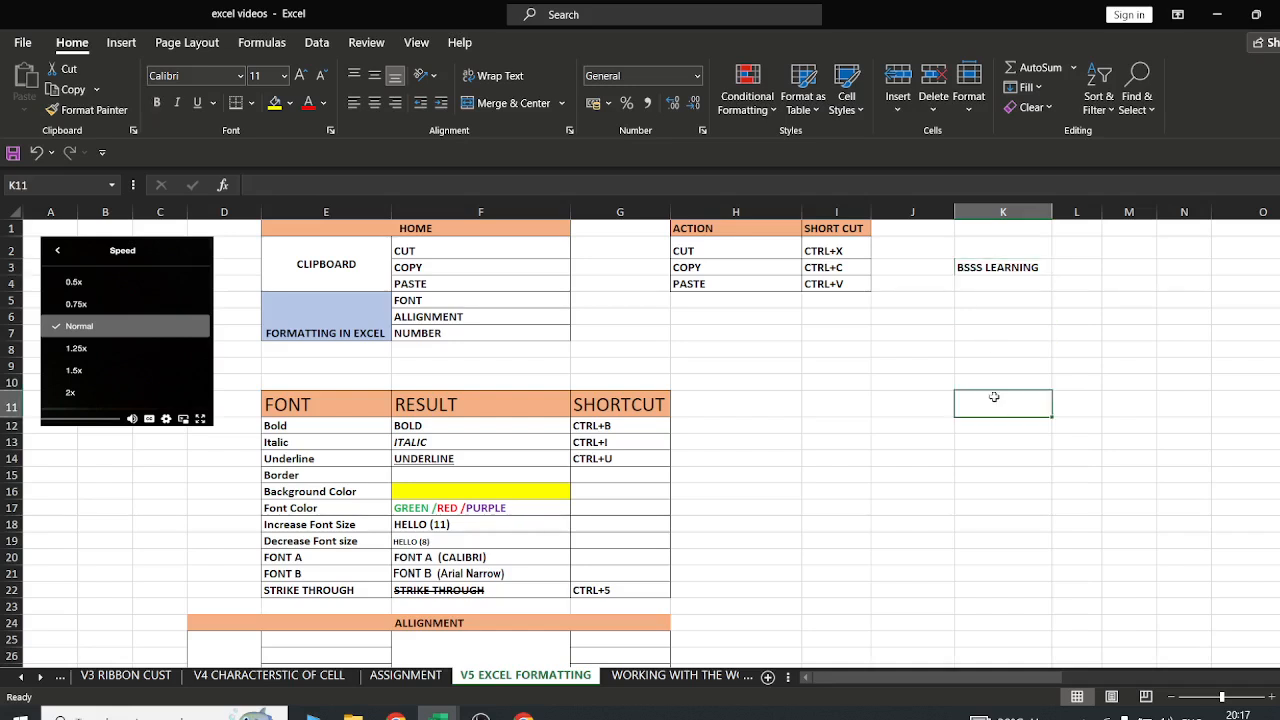
left_click(980, 267)
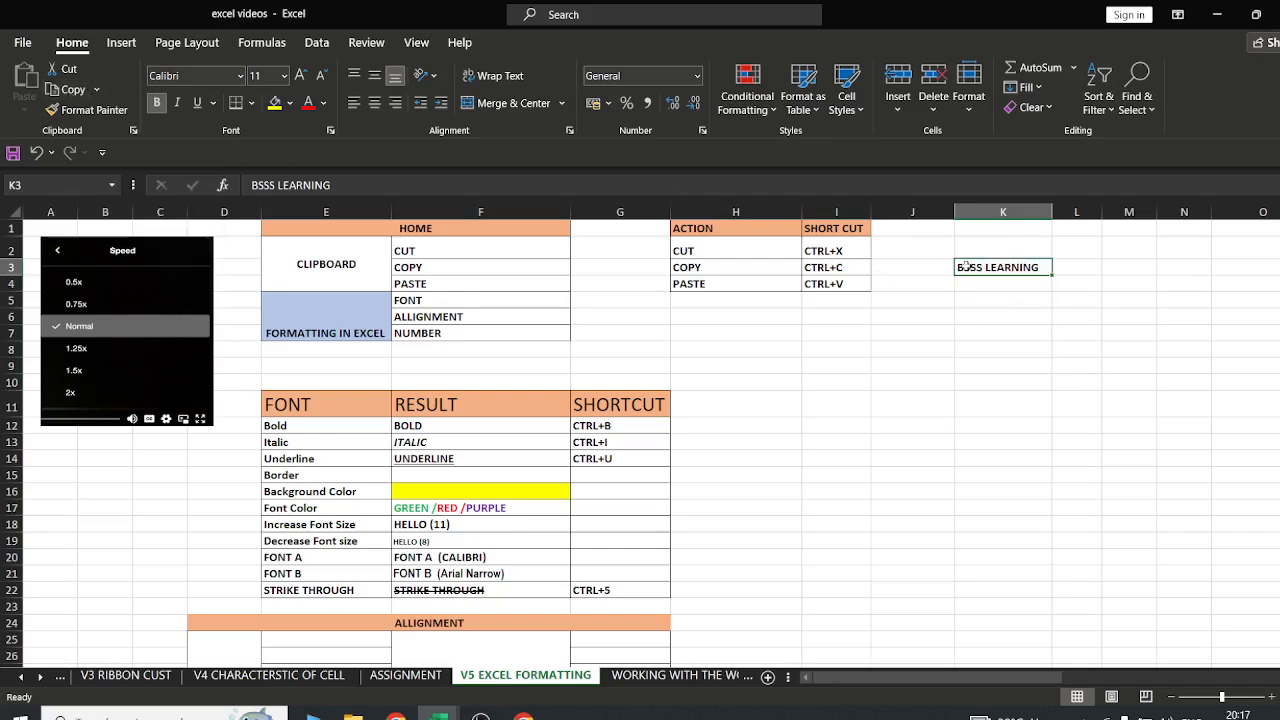
left_click(85, 92)
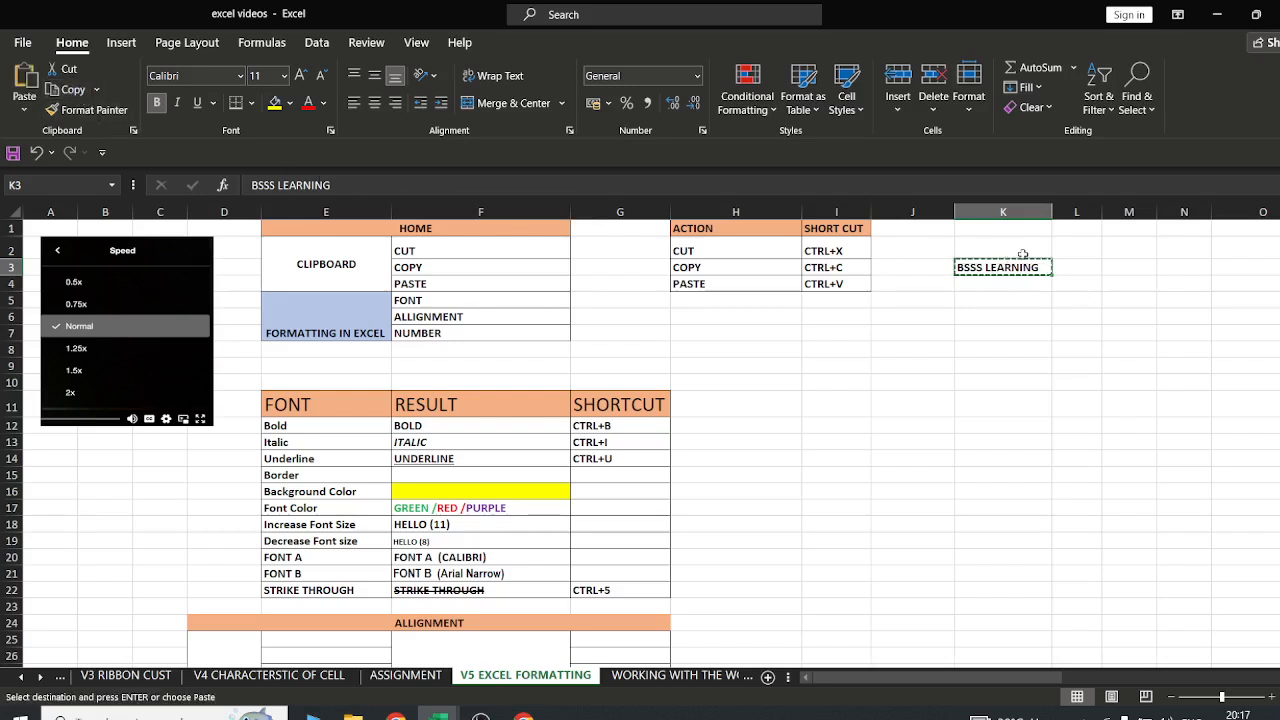
left_click(999, 400)
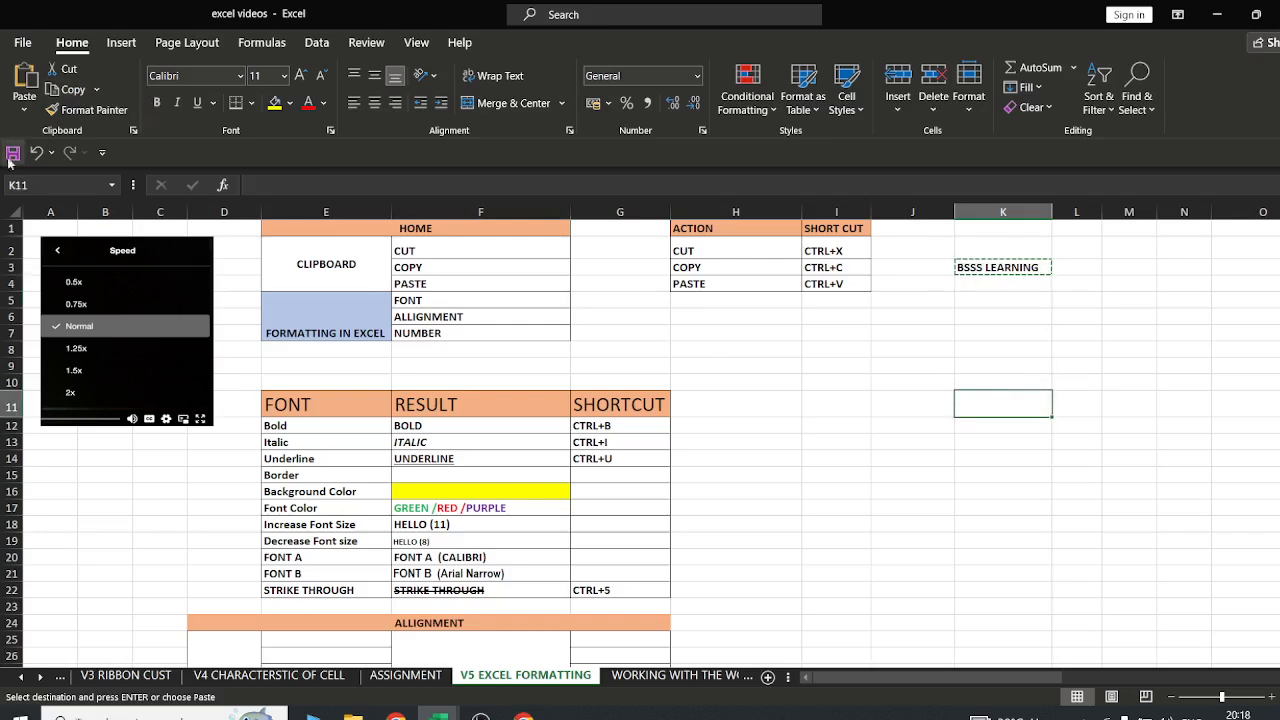
left_click(24, 78)
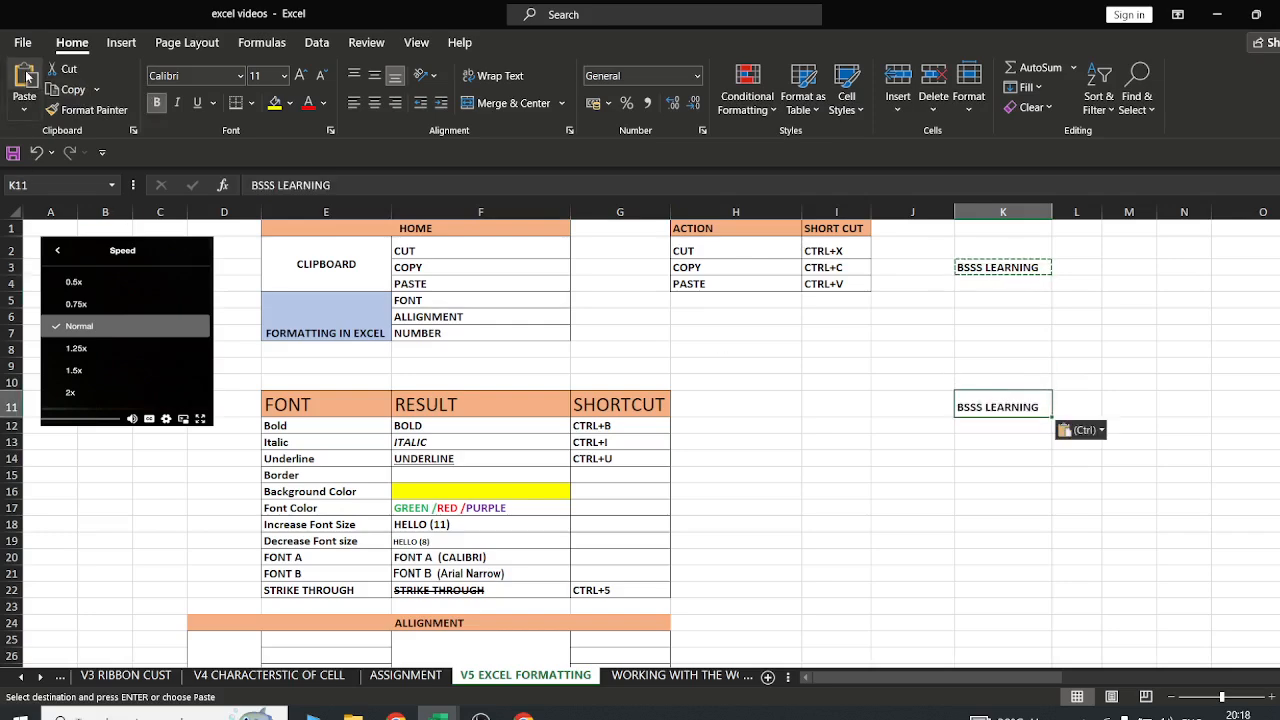
left_click(982, 268)
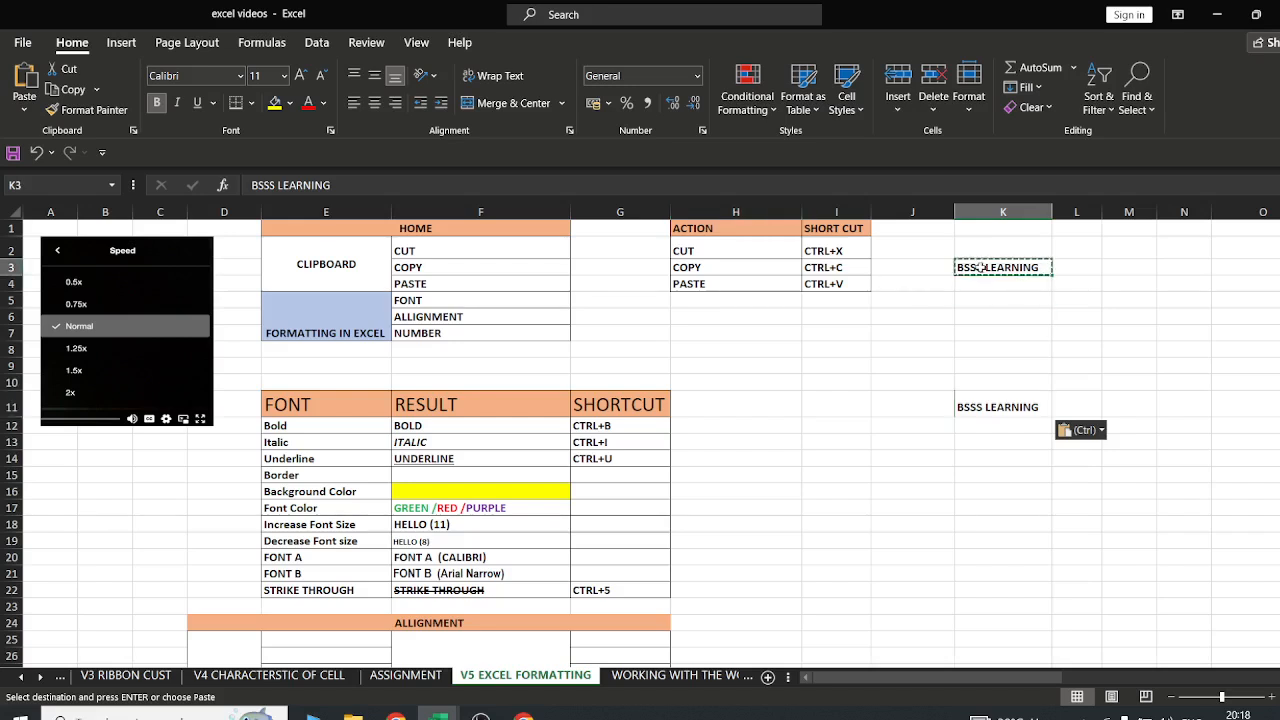
left_click(982, 399)
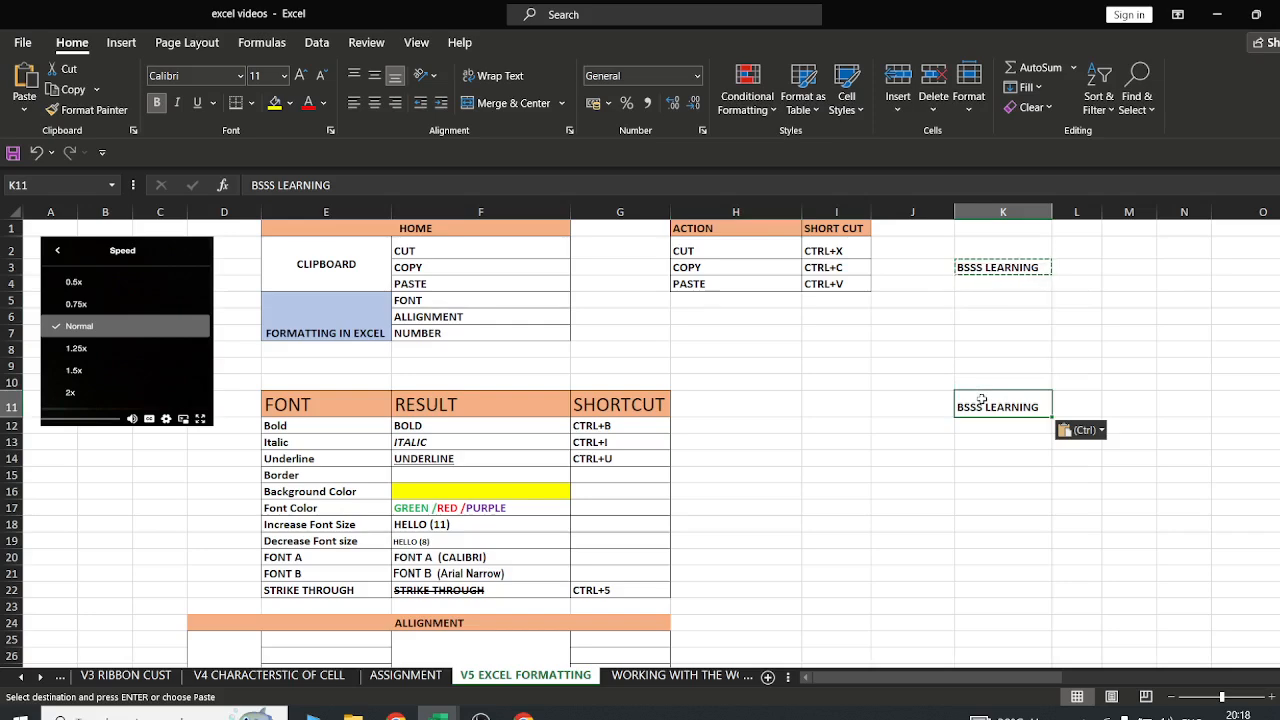
left_click(982, 268)
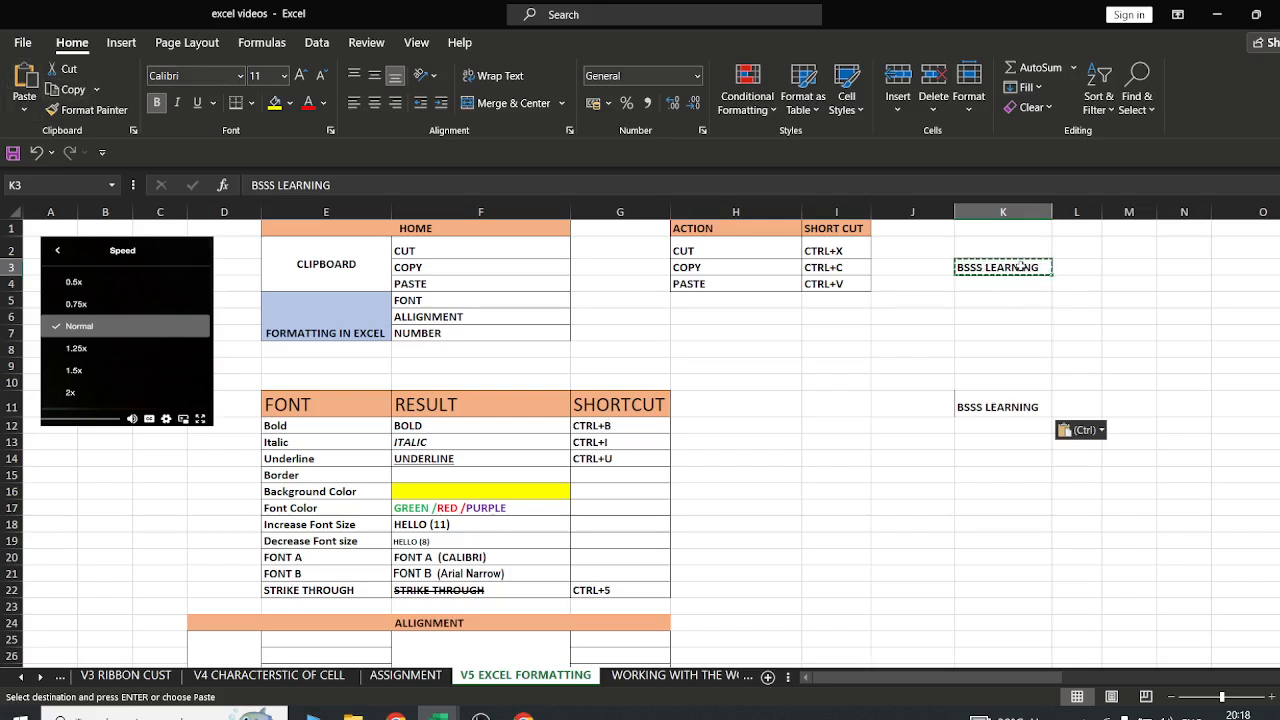
left_click(1034, 326)
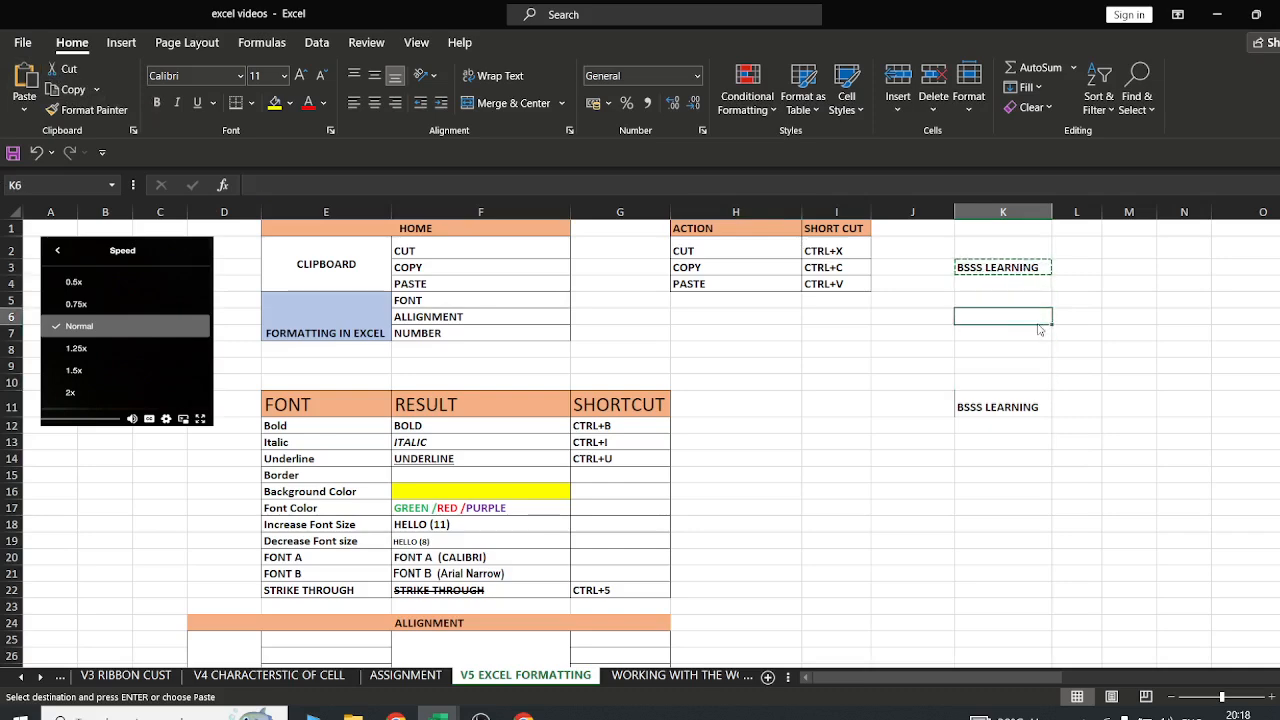
double_click(988, 408)
key("Return")
Copy BSSS LEARNING from cell K11 and paste the copy into cell K24
left_click(972, 410)
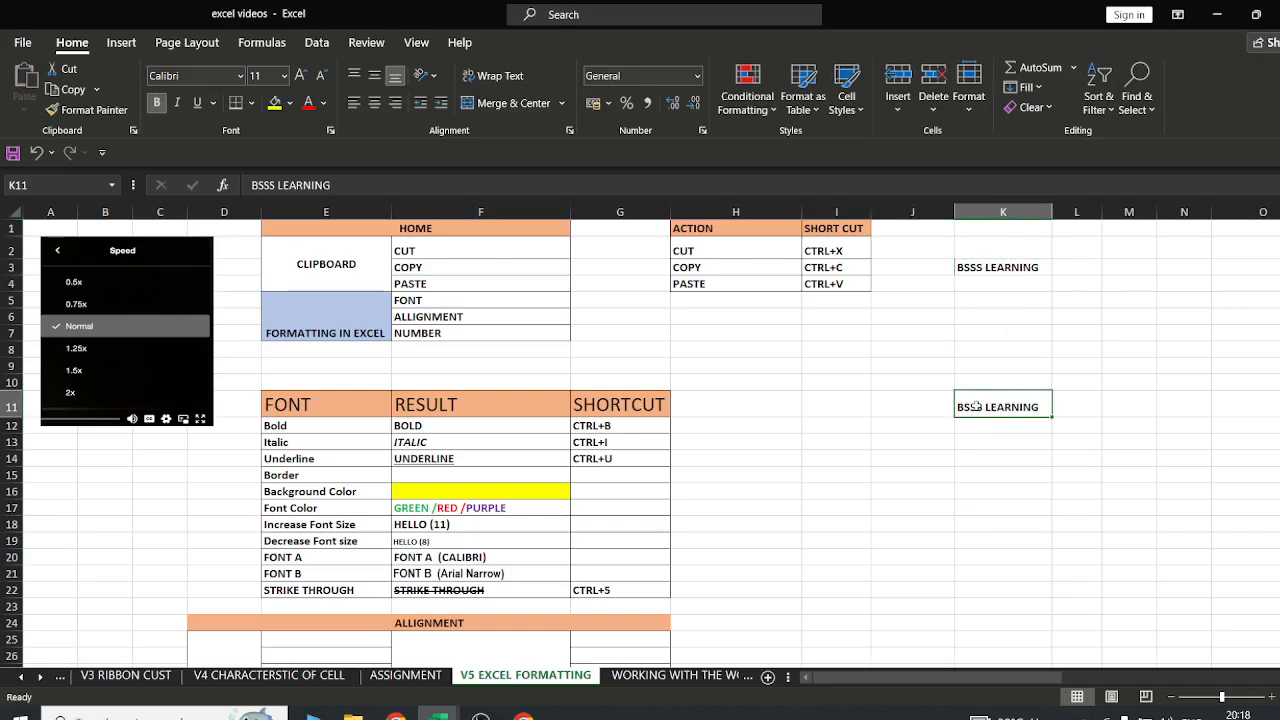
key("ctrl+c")
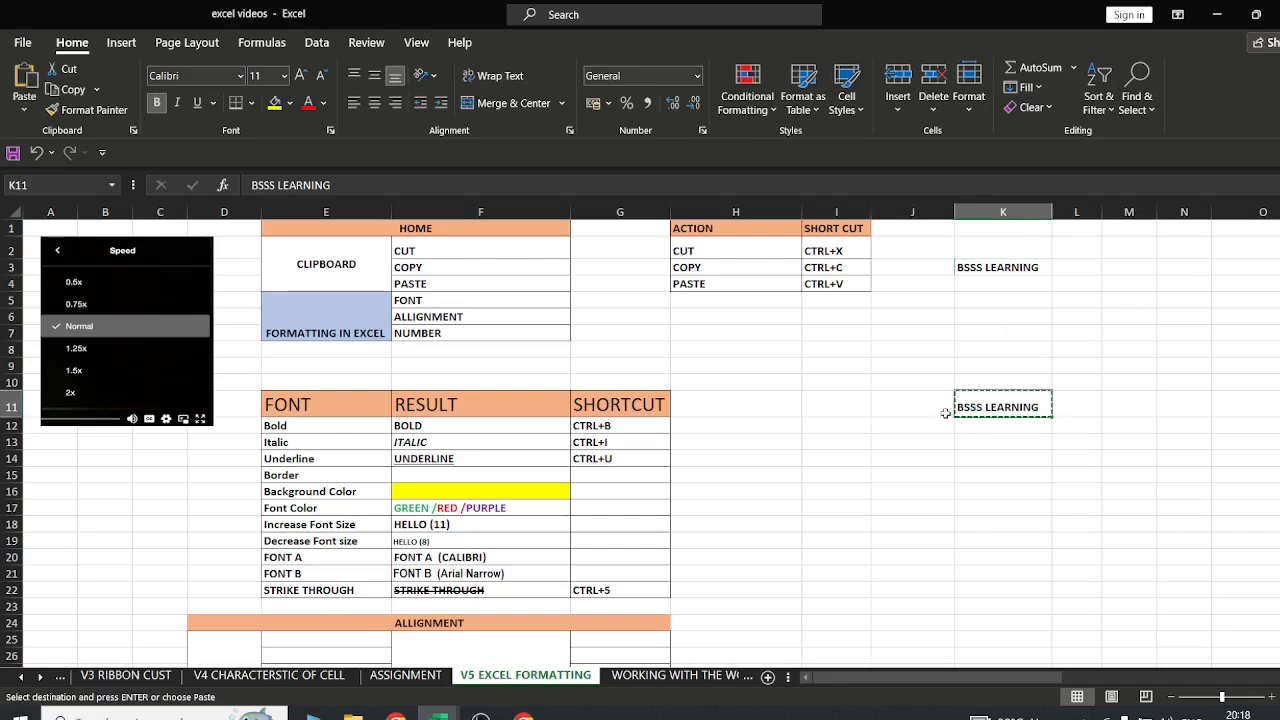
left_click(977, 623)
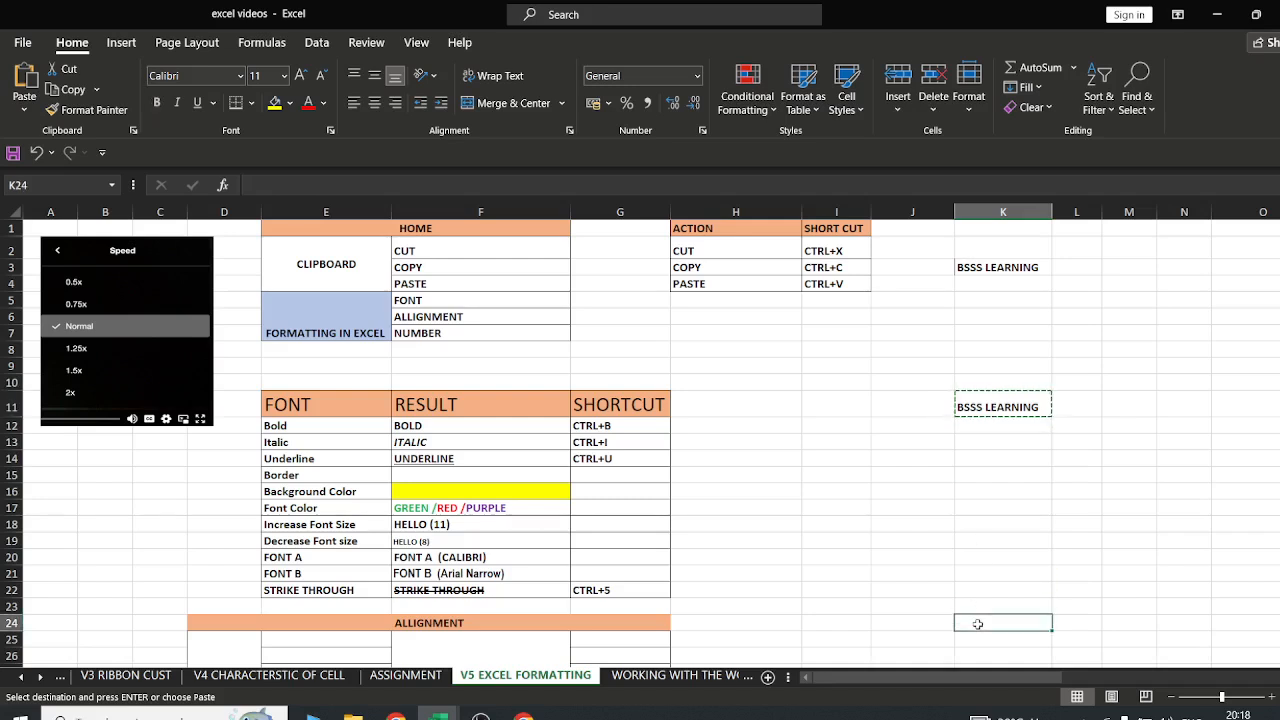
key("ctrl+v")
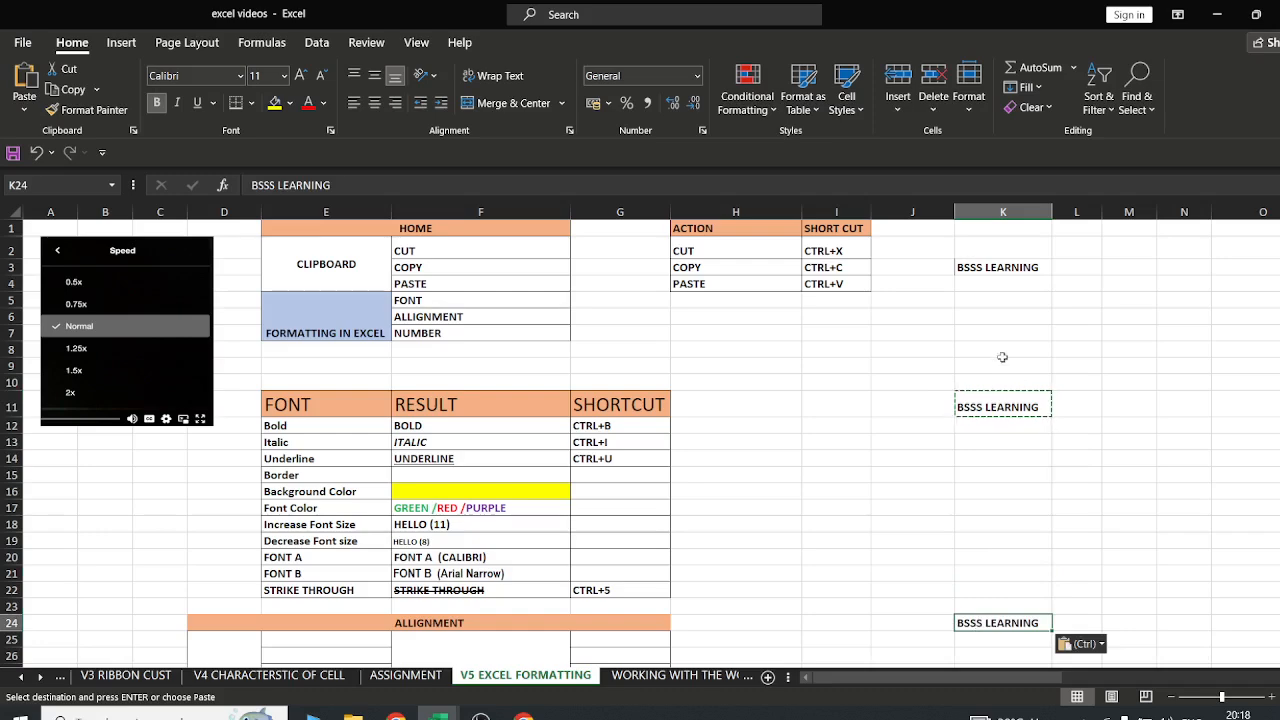
Cut BSSS LEARNING from cell K3, paste it into cell M10, and widen column M to fit the text
left_click(1000, 266)
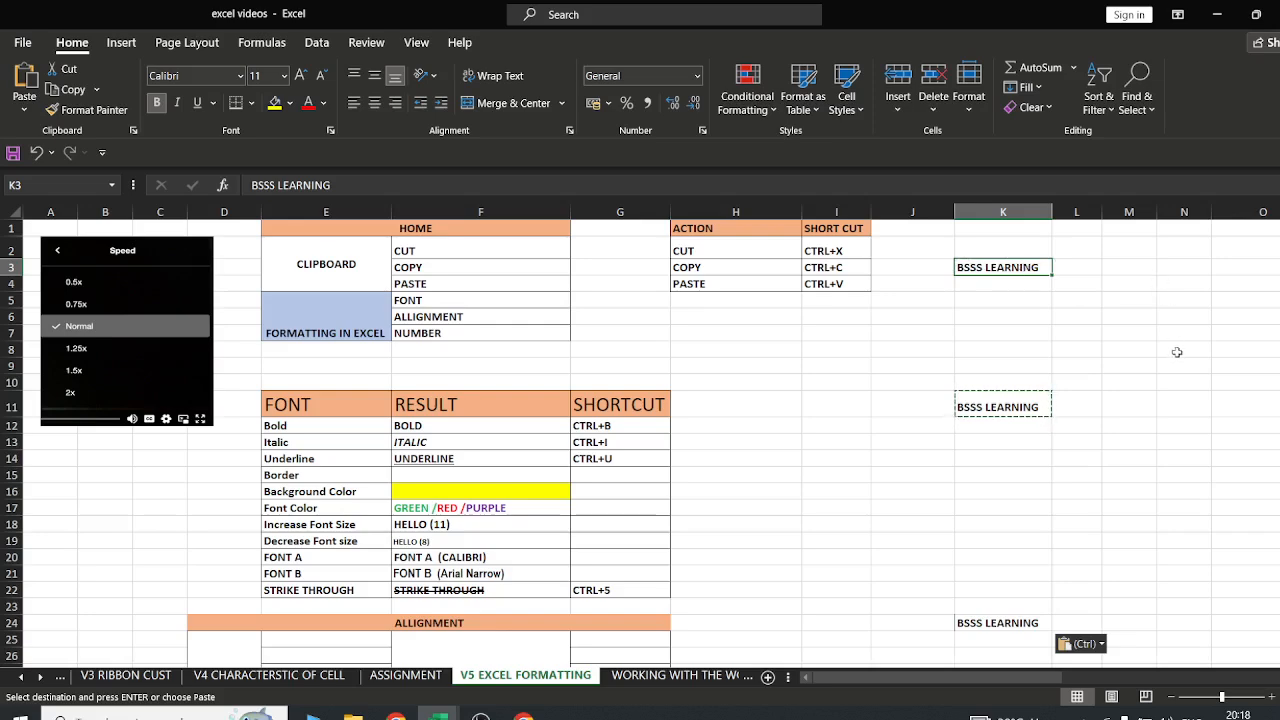
double_click(989, 267)
left_click(986, 314)
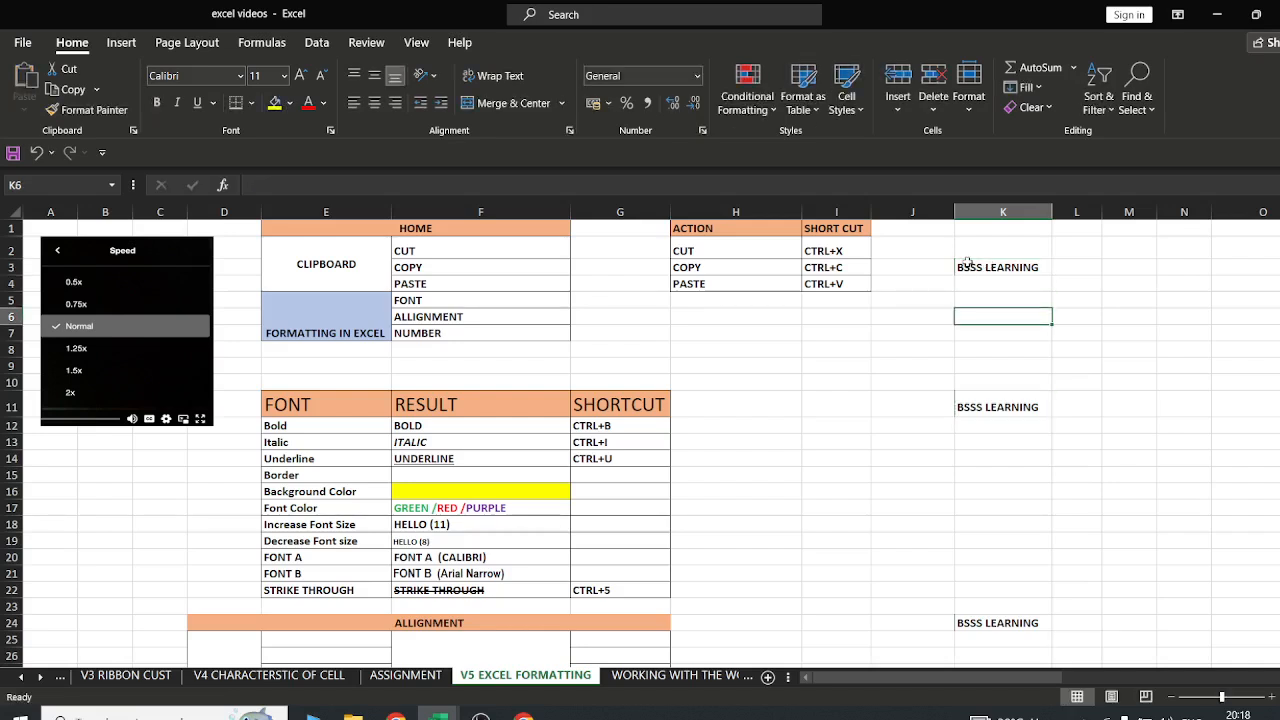
left_click(969, 265)
key("ctrl+c")
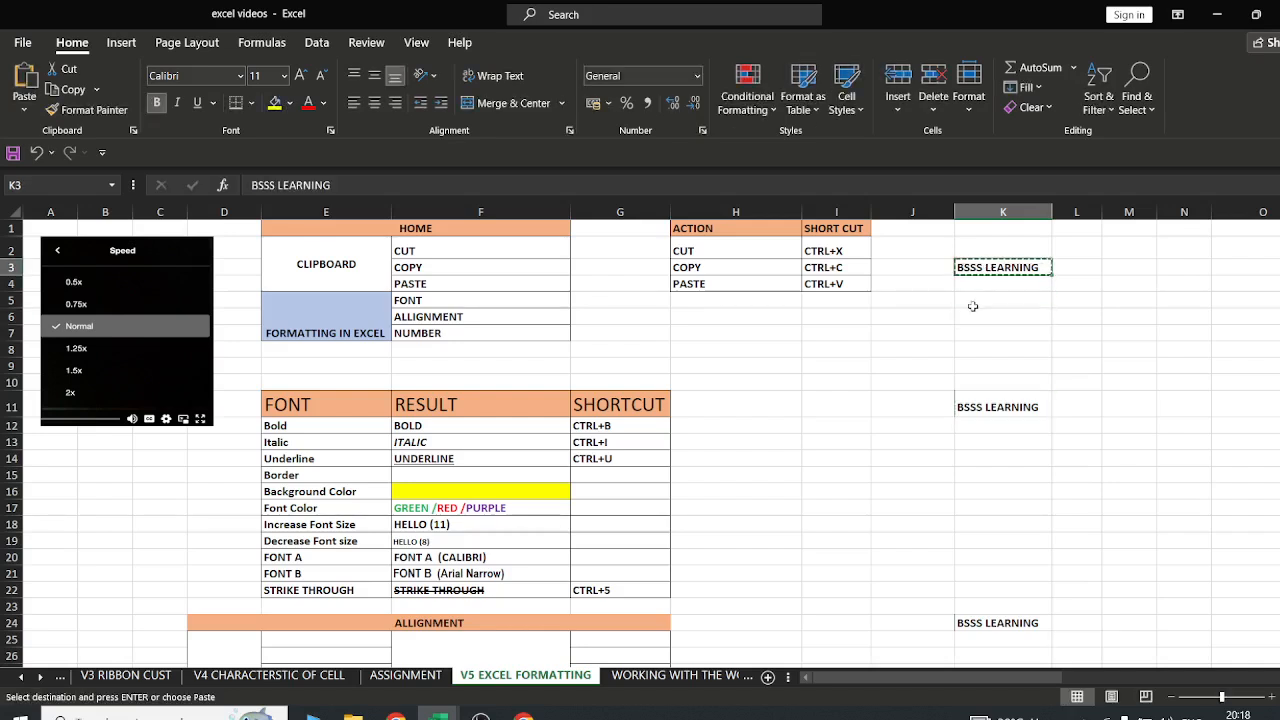
left_click(1120, 385)
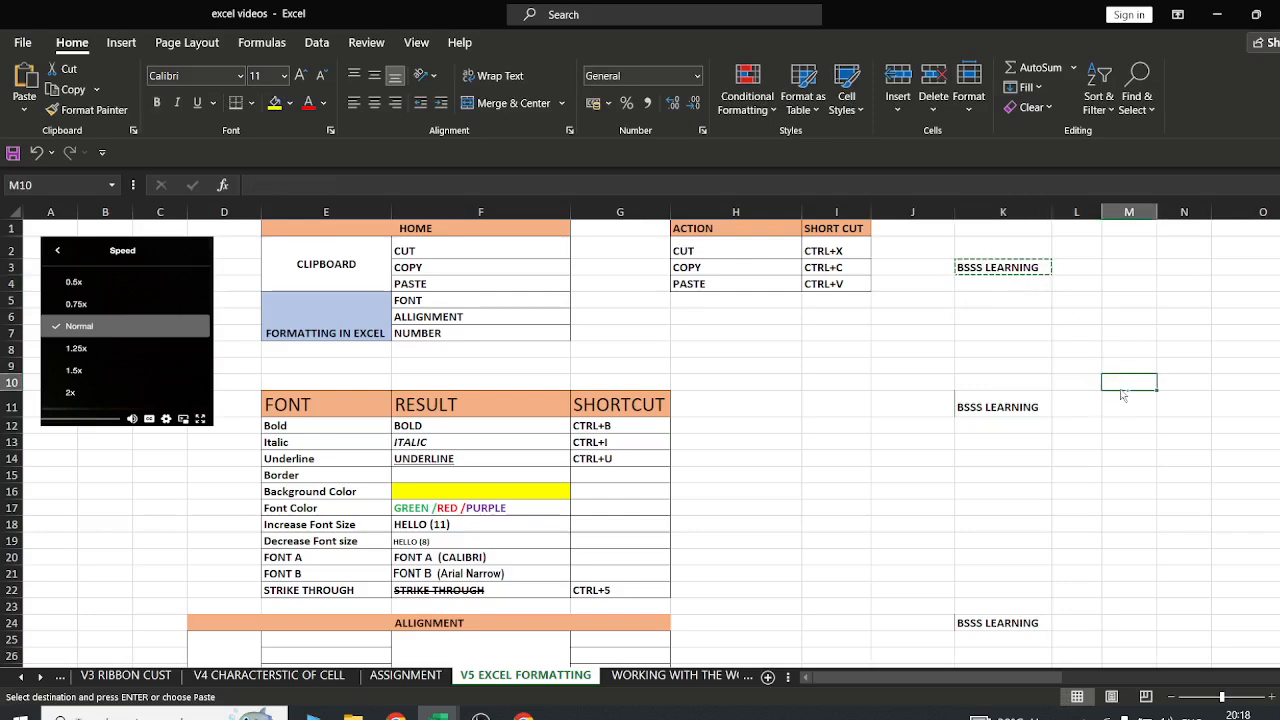
key("ctrl+v")
left_click_drag(1157, 213, 1191, 219)
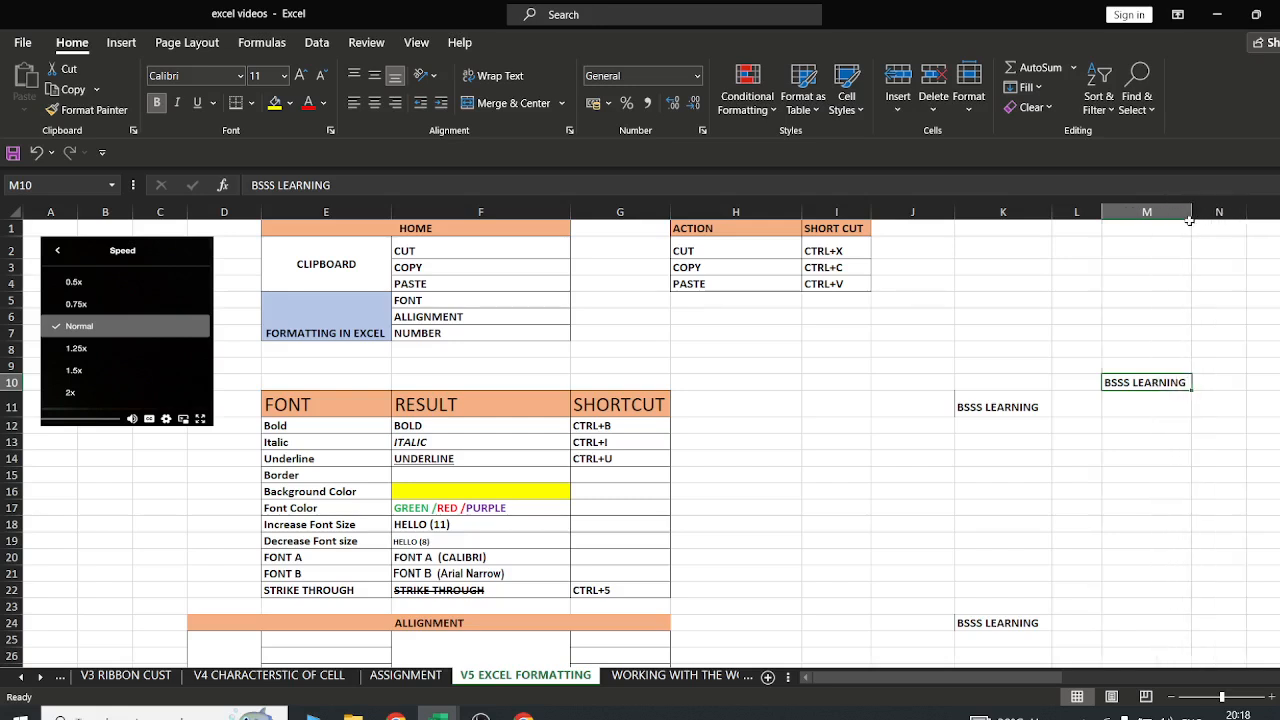
Clear the BSSS LEARNING practice entries from the range K10:M25
left_click(998, 409)
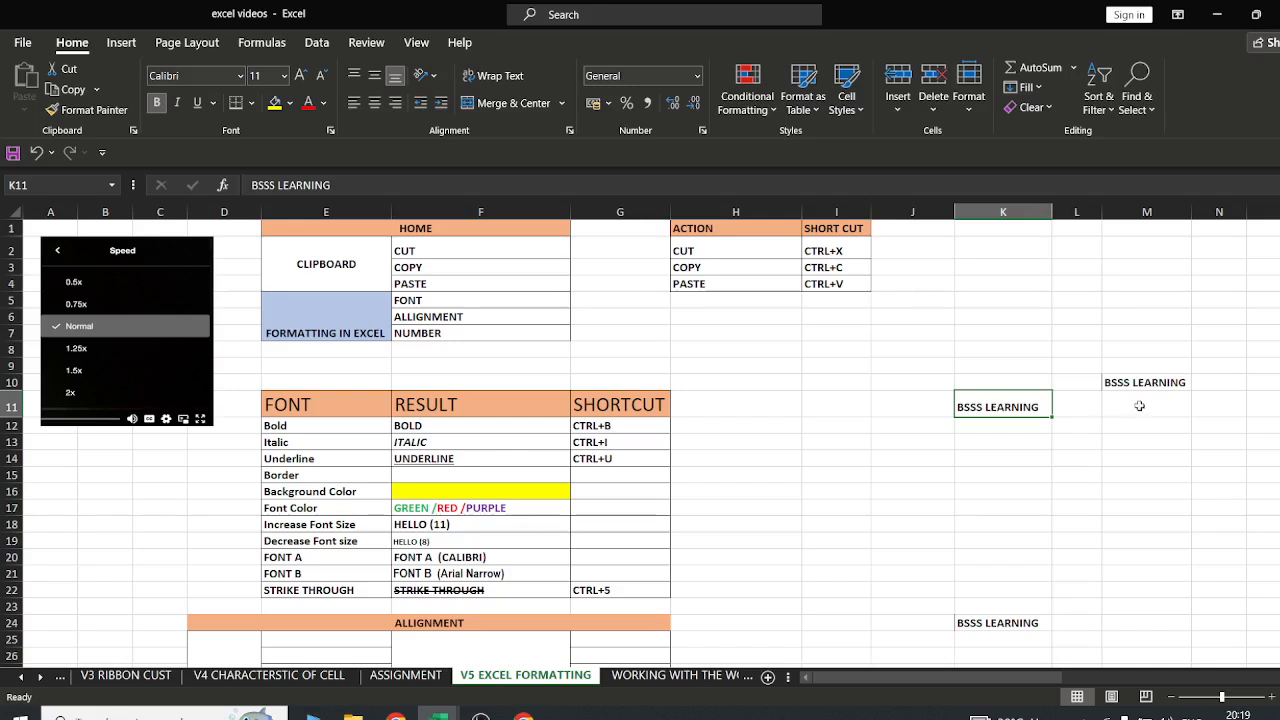
left_click_drag(1112, 384, 1058, 385)
left_click_drag(980, 390, 1126, 630)
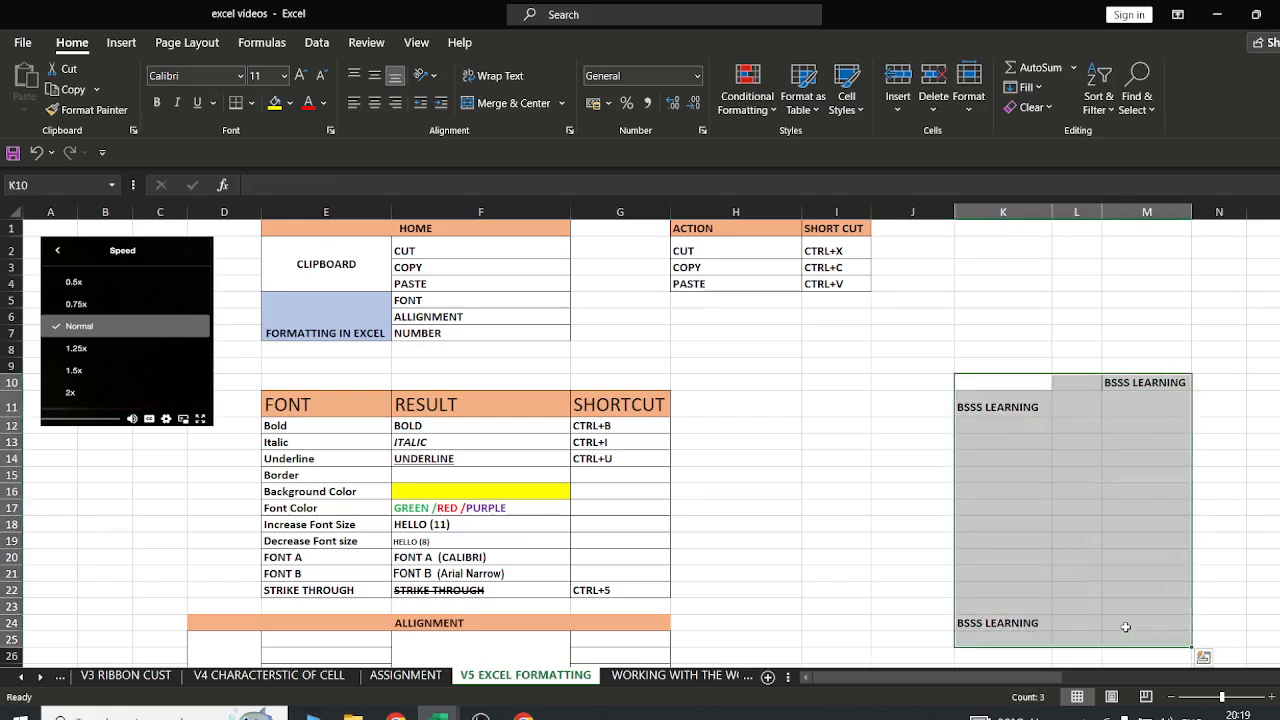
key("Delete")
left_click(966, 456)
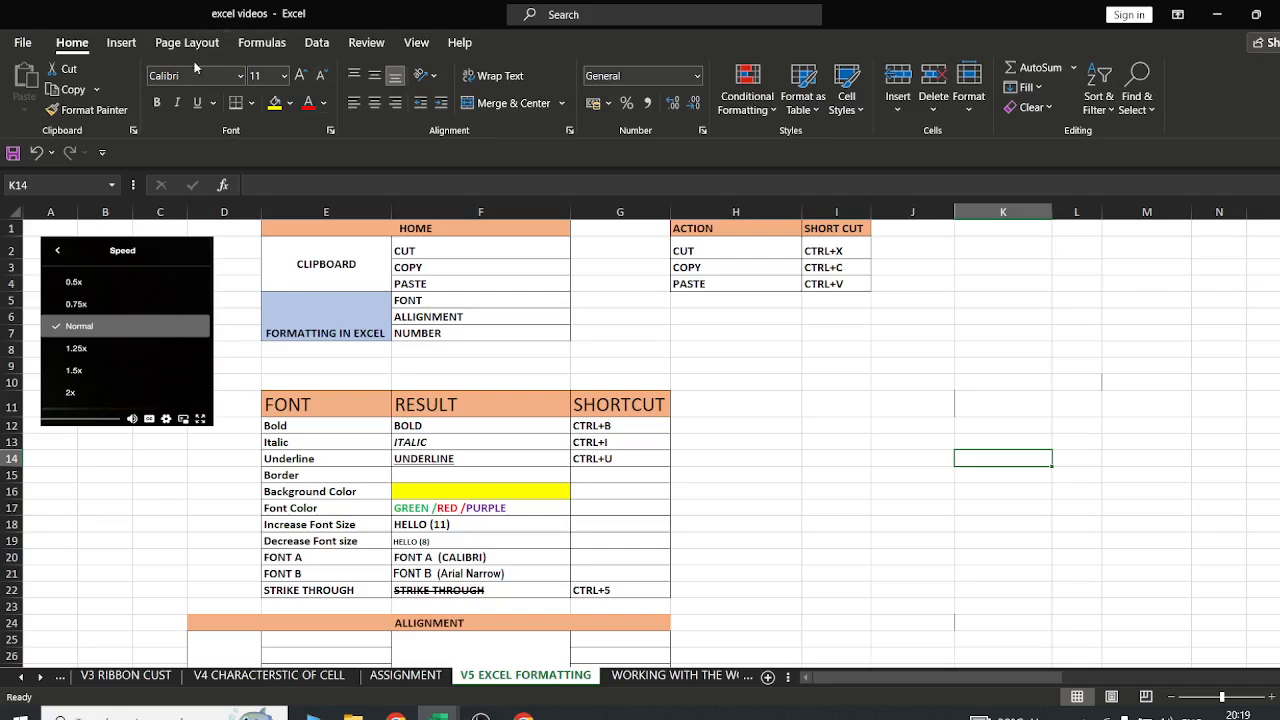
Enter BSSS LEARNING in cell H12, beside the Bold row of the font table
scroll(404, 284, "down", 3)
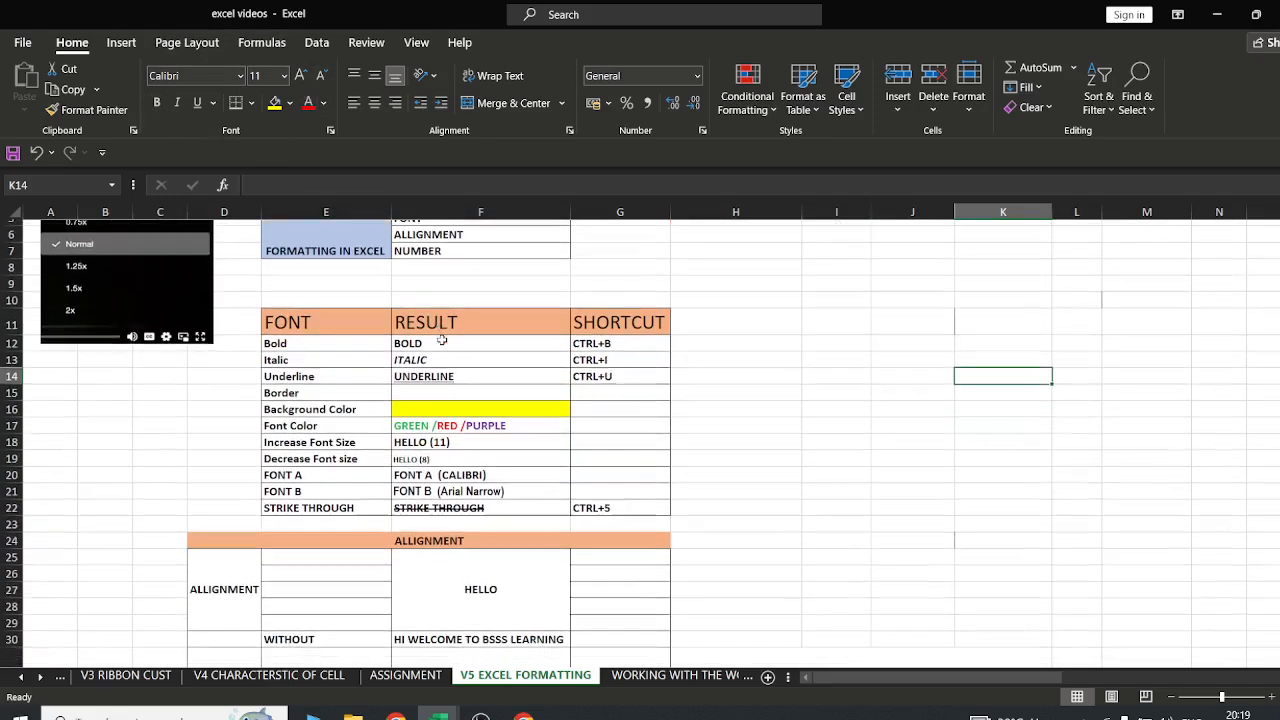
scroll(441, 338, "up", 1)
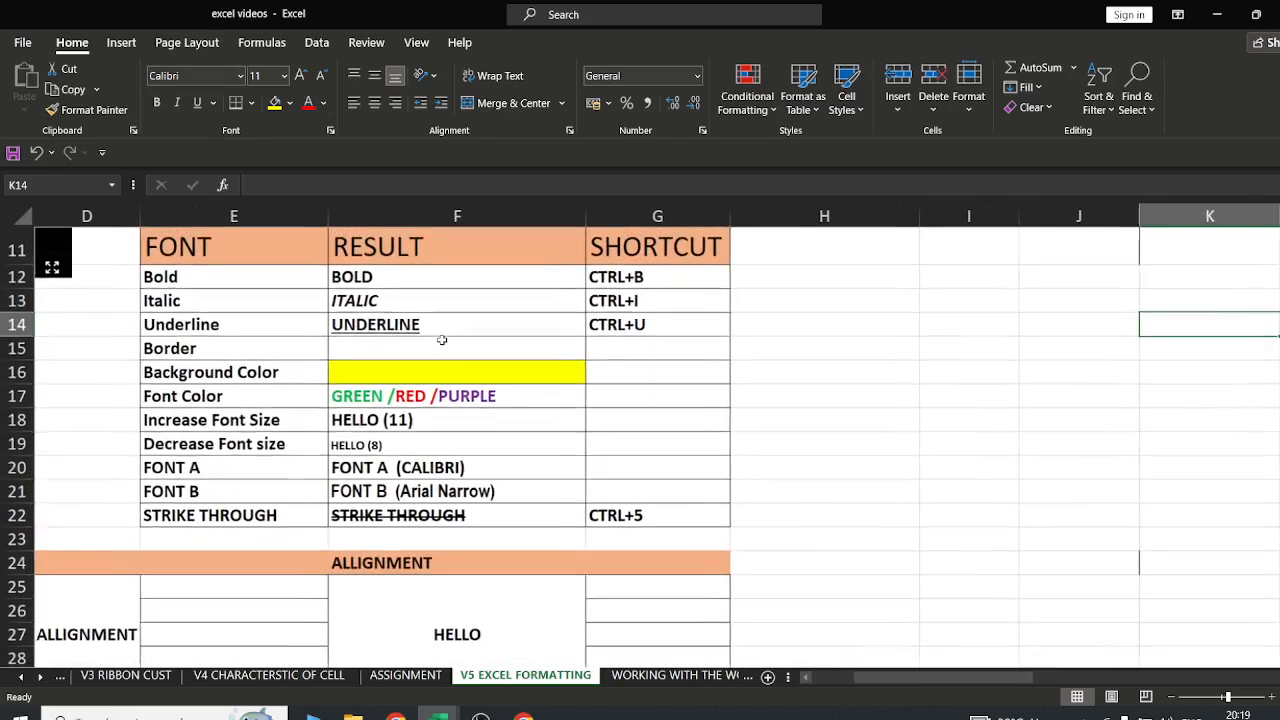
scroll(440, 345, "up", 1)
scroll(438, 347, "down", 1)
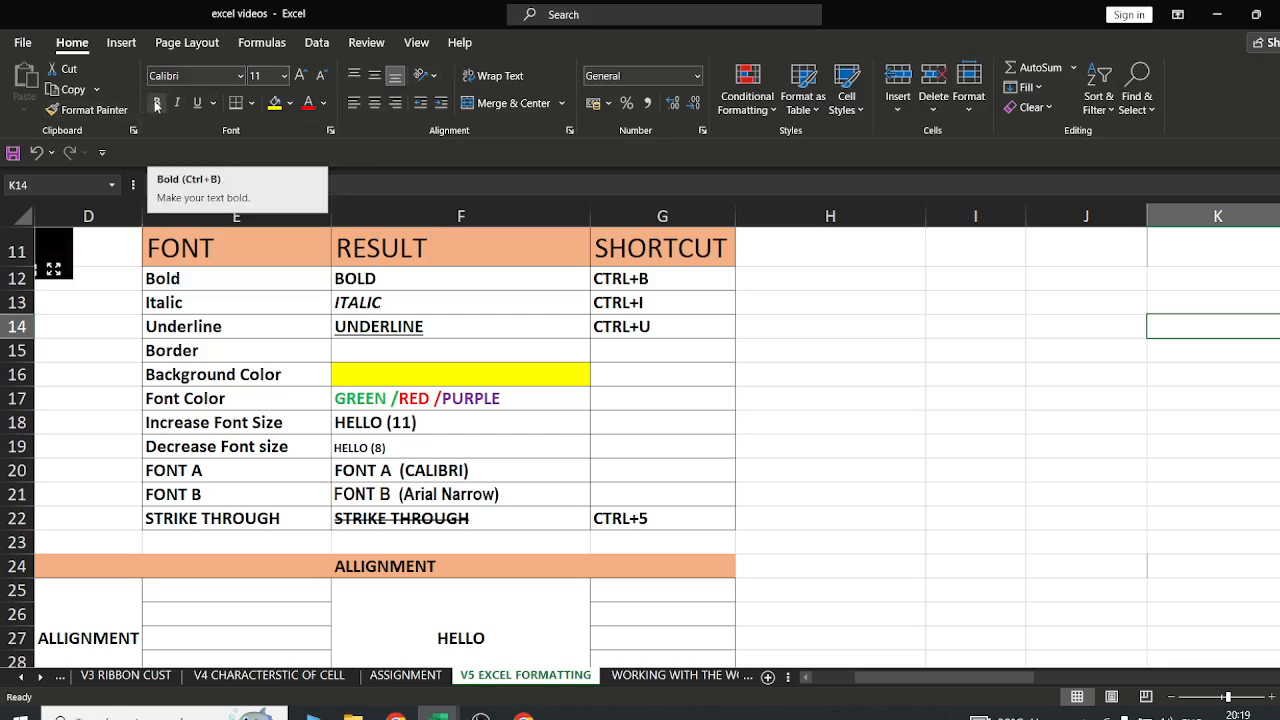
left_click(822, 279)
type("BSSS")
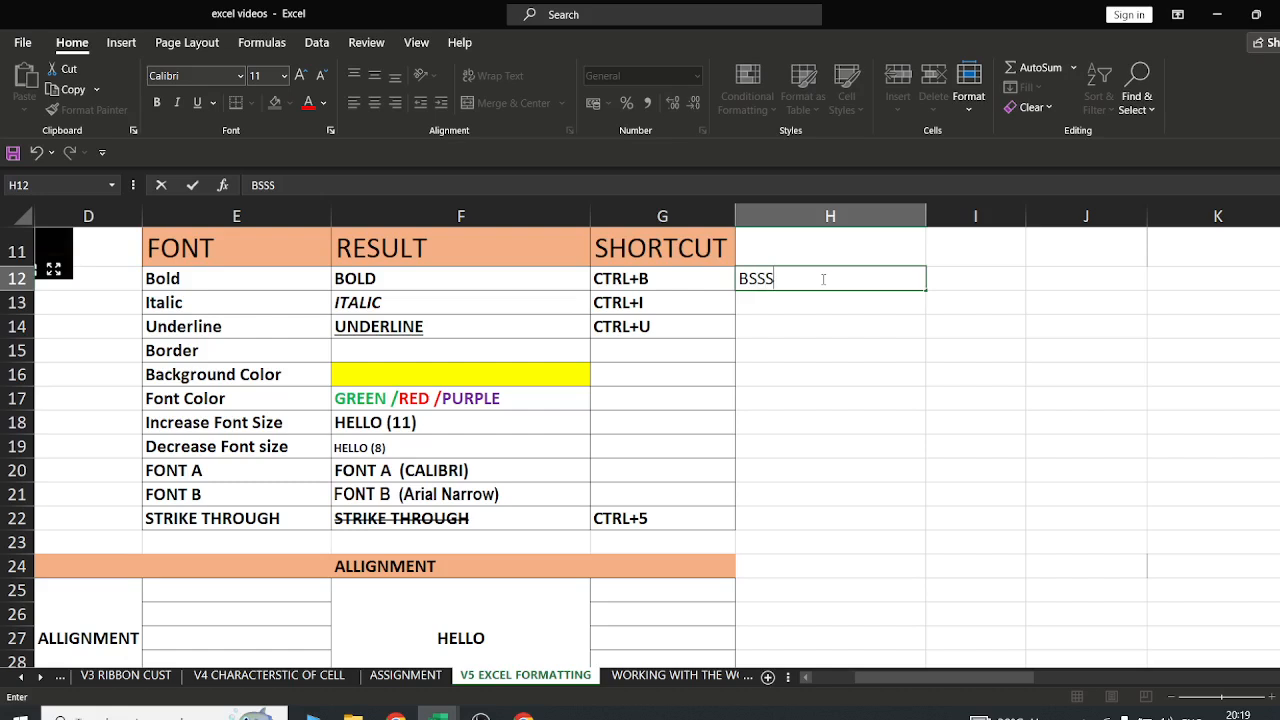
type(" LEARNING")
key("Return")
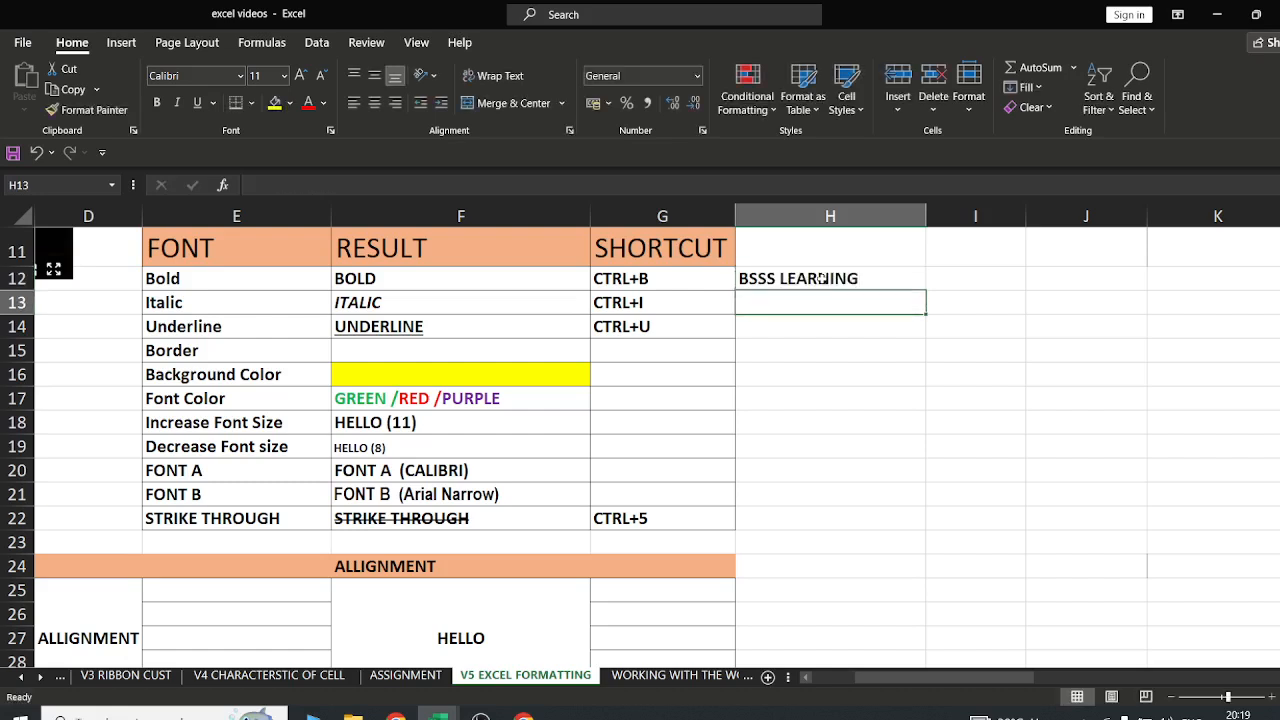
Toggle bold off and on several times for the text in cell H12, ending with bold off
key("Up")
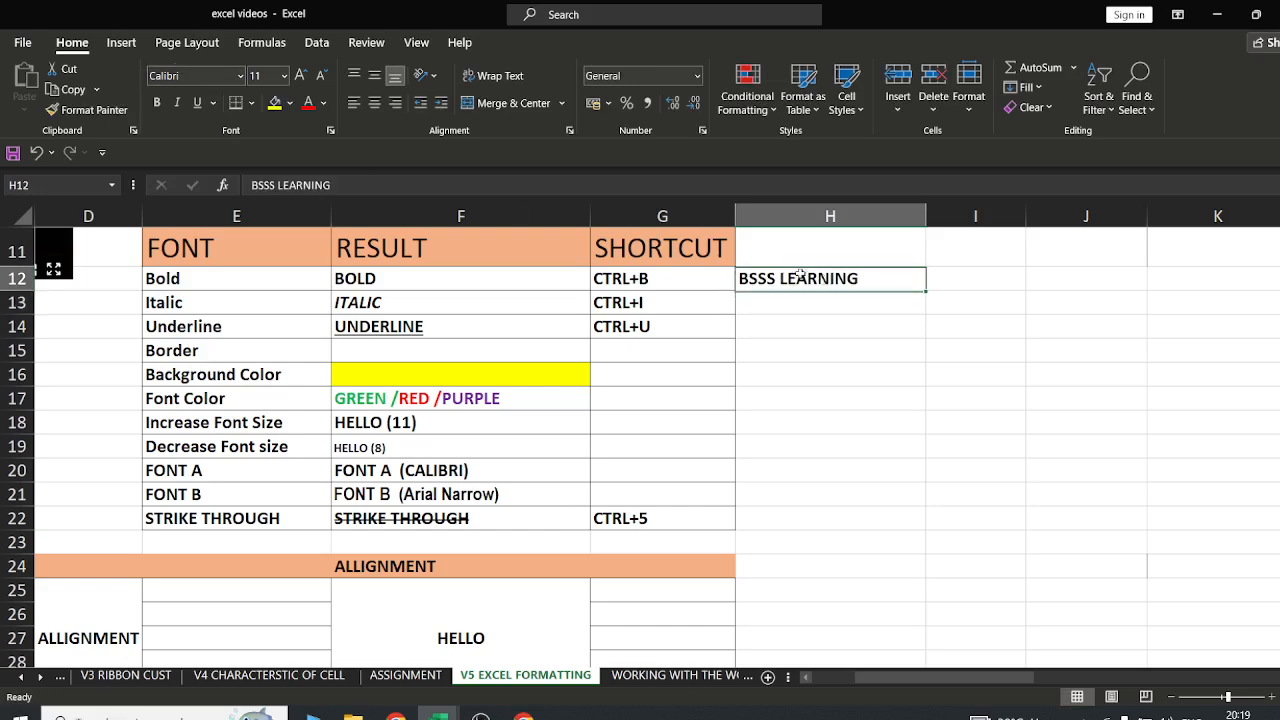
left_click(157, 103)
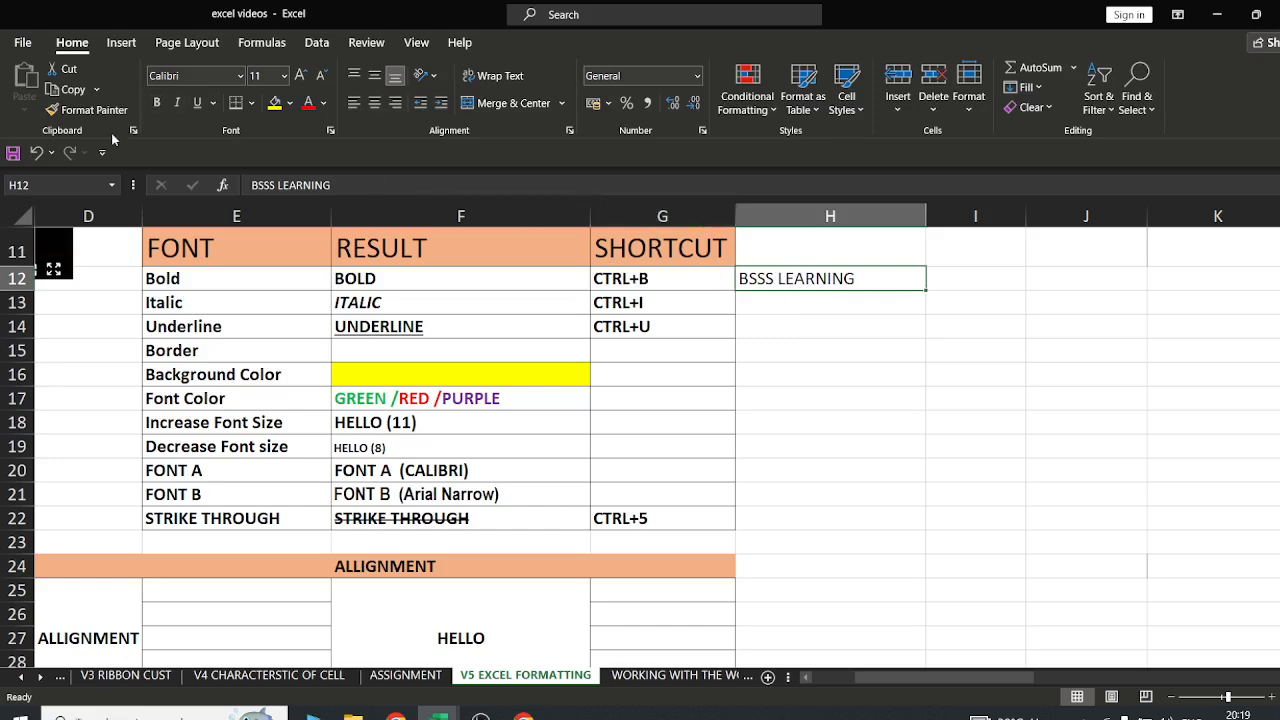
left_click(156, 104)
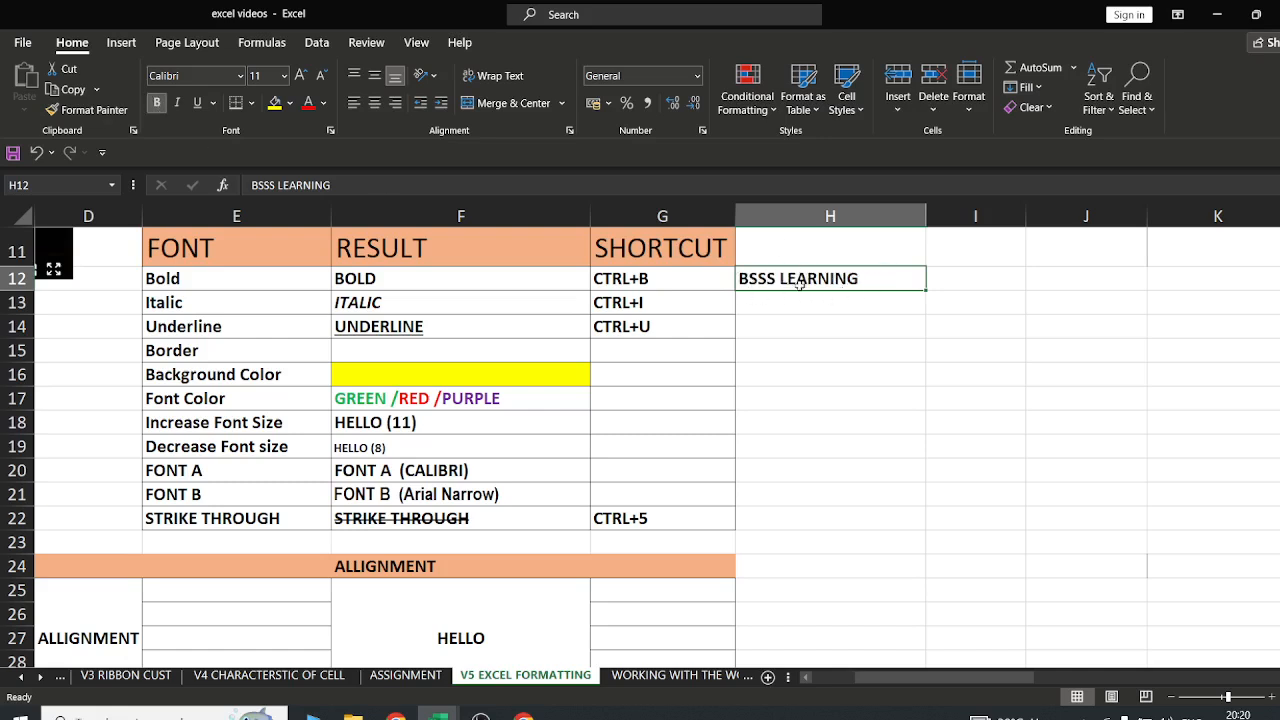
left_click(156, 104)
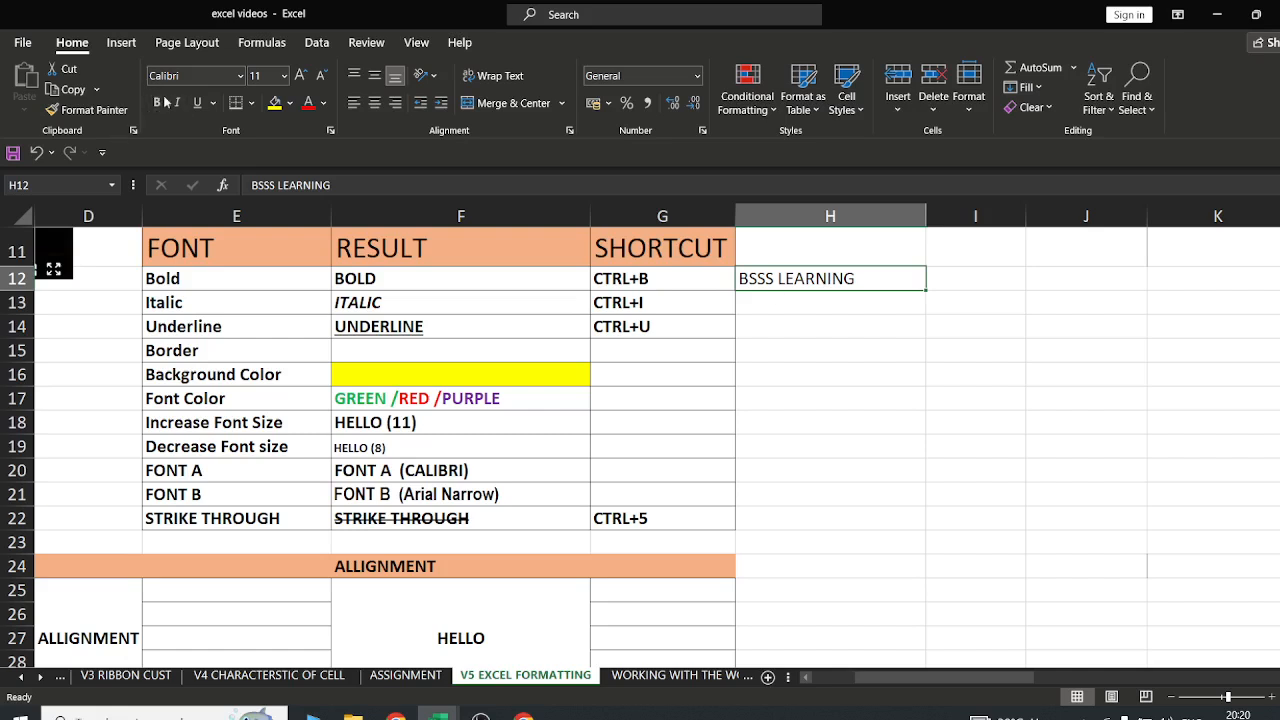
key("ctrl+b")
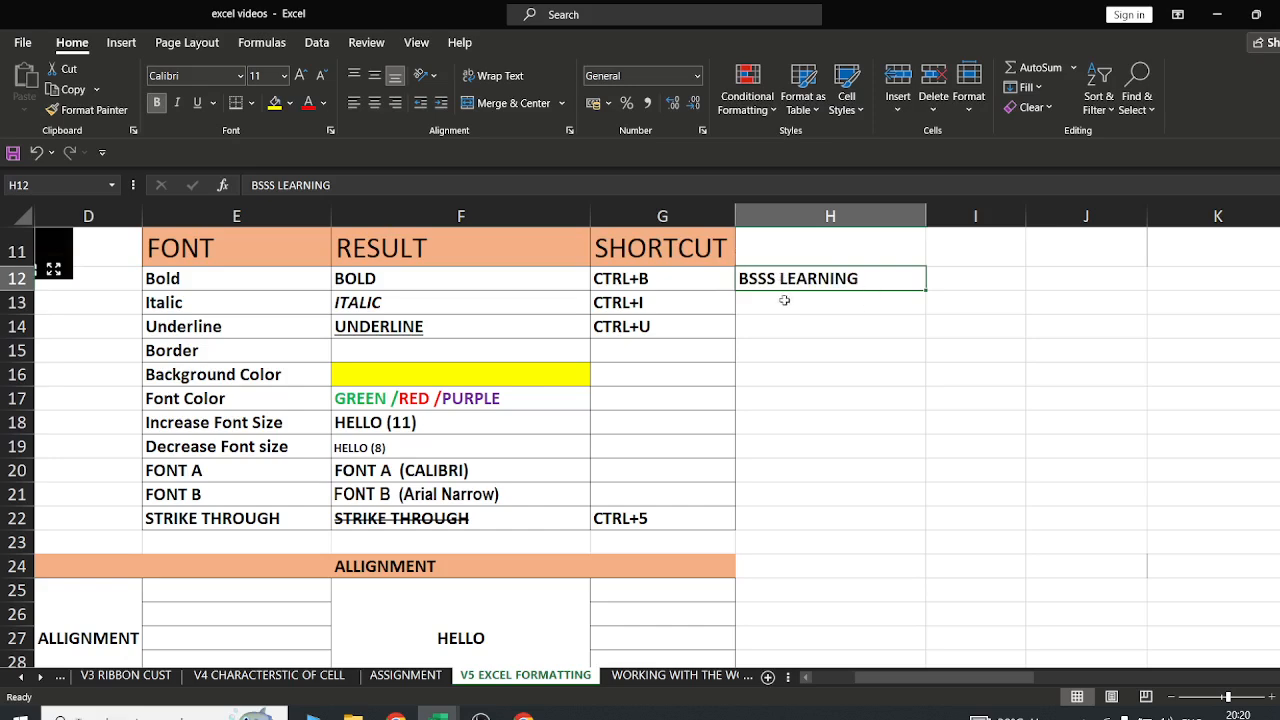
key("ctrl+b")
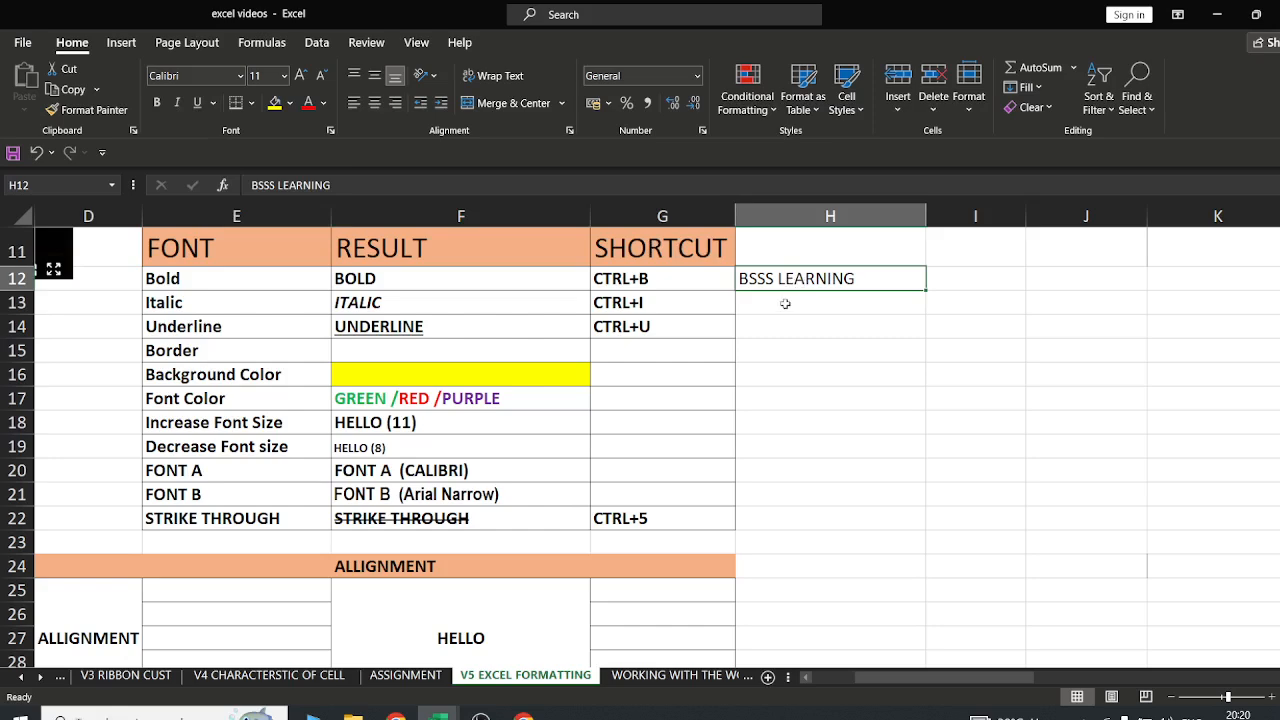
Try italic on and off for the text in cell H12, then leave it bold without italic
key("ctrl+i")
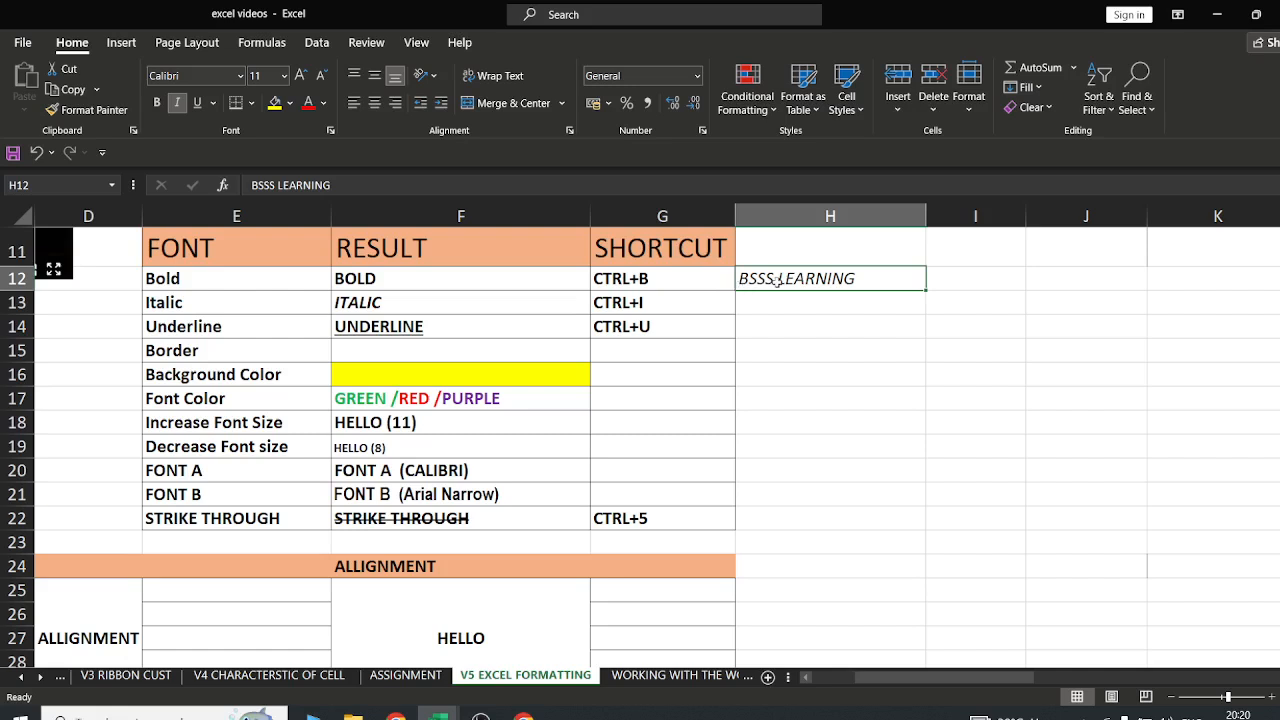
left_click(179, 104)
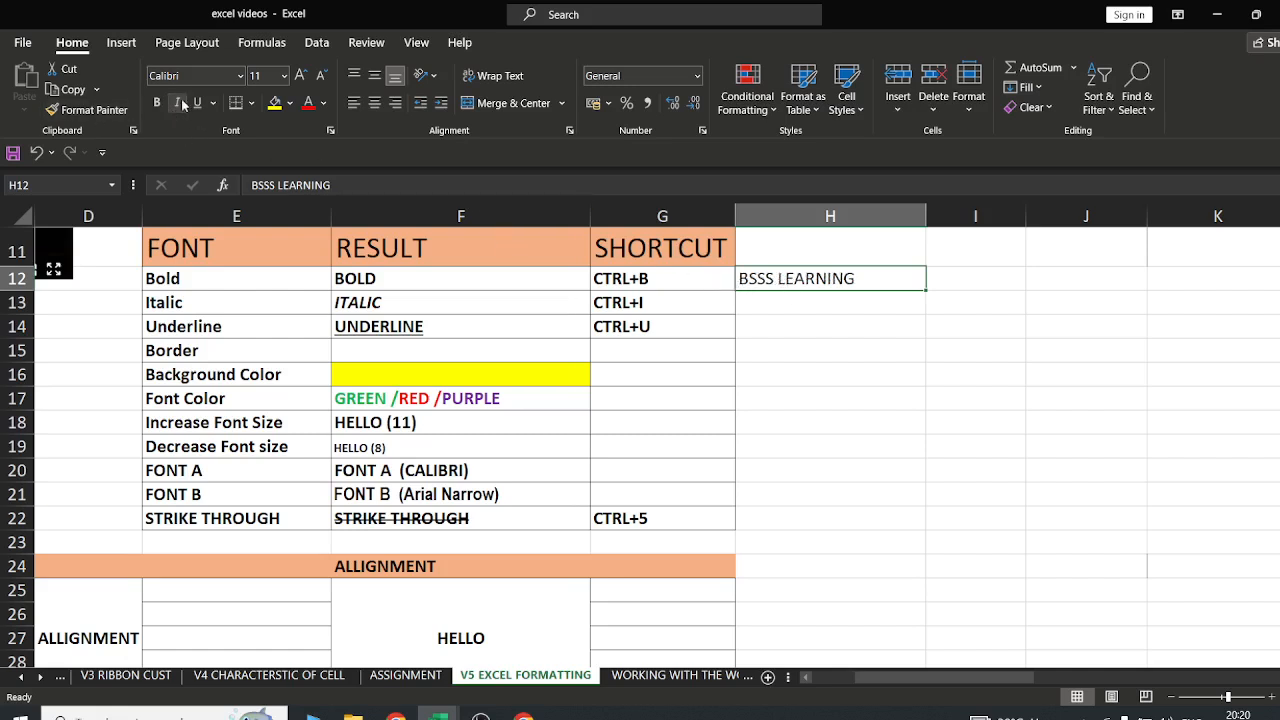
left_click(176, 104)
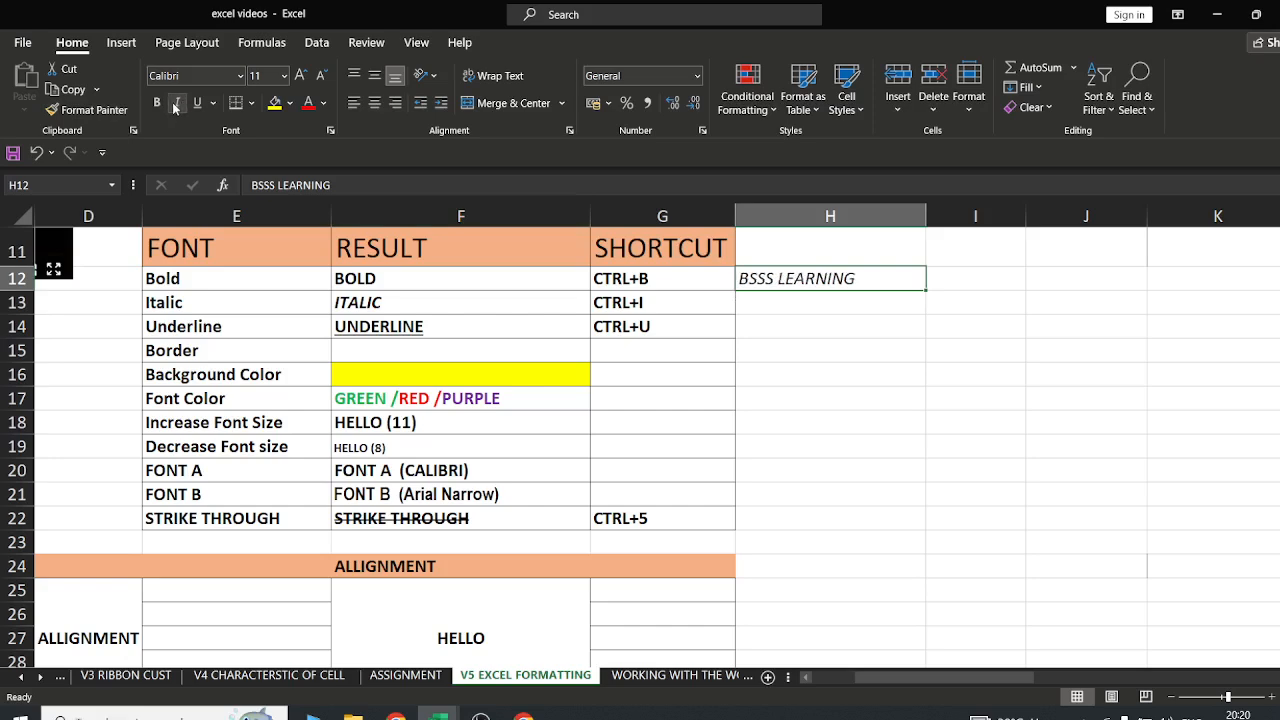
left_click(176, 104)
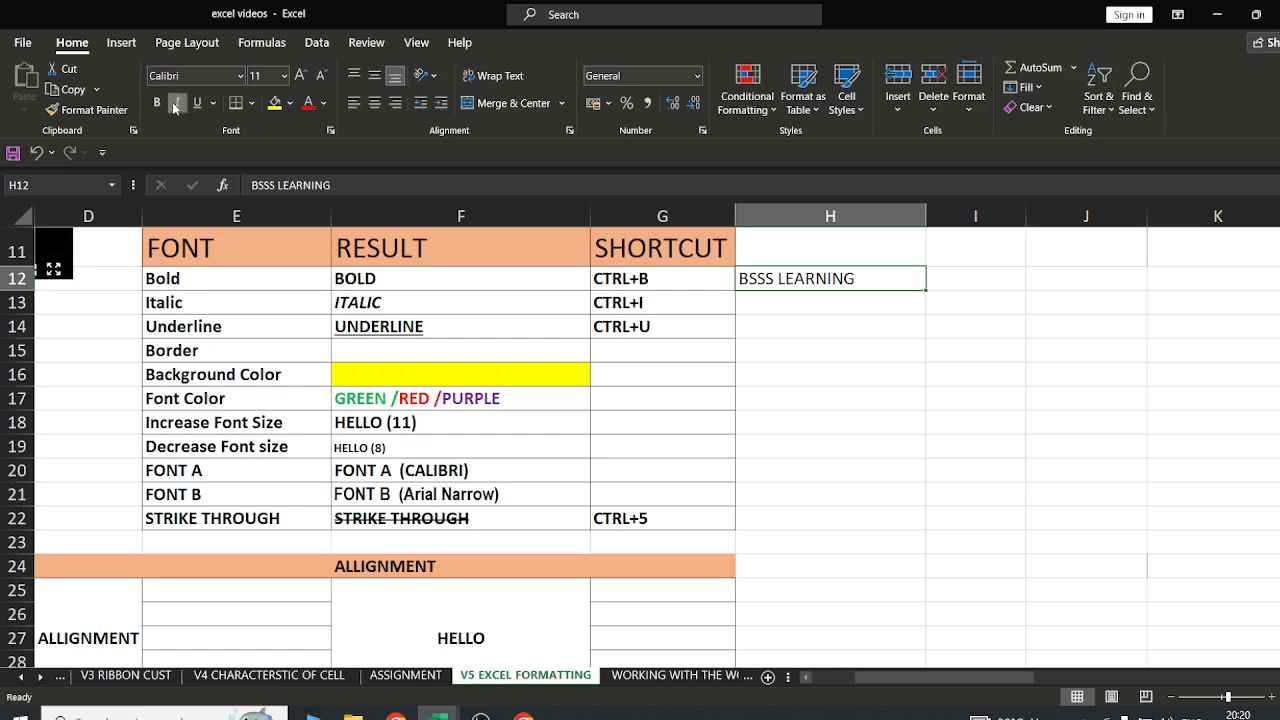
left_click(176, 104)
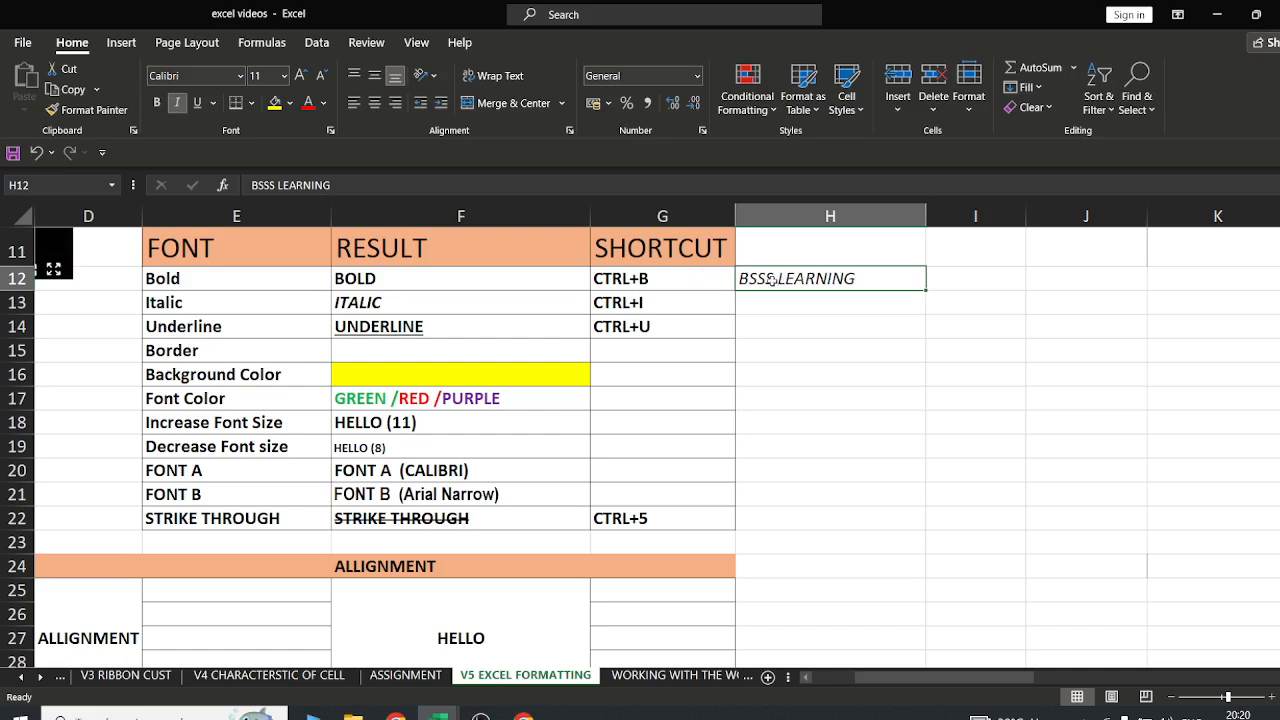
left_click(178, 104)
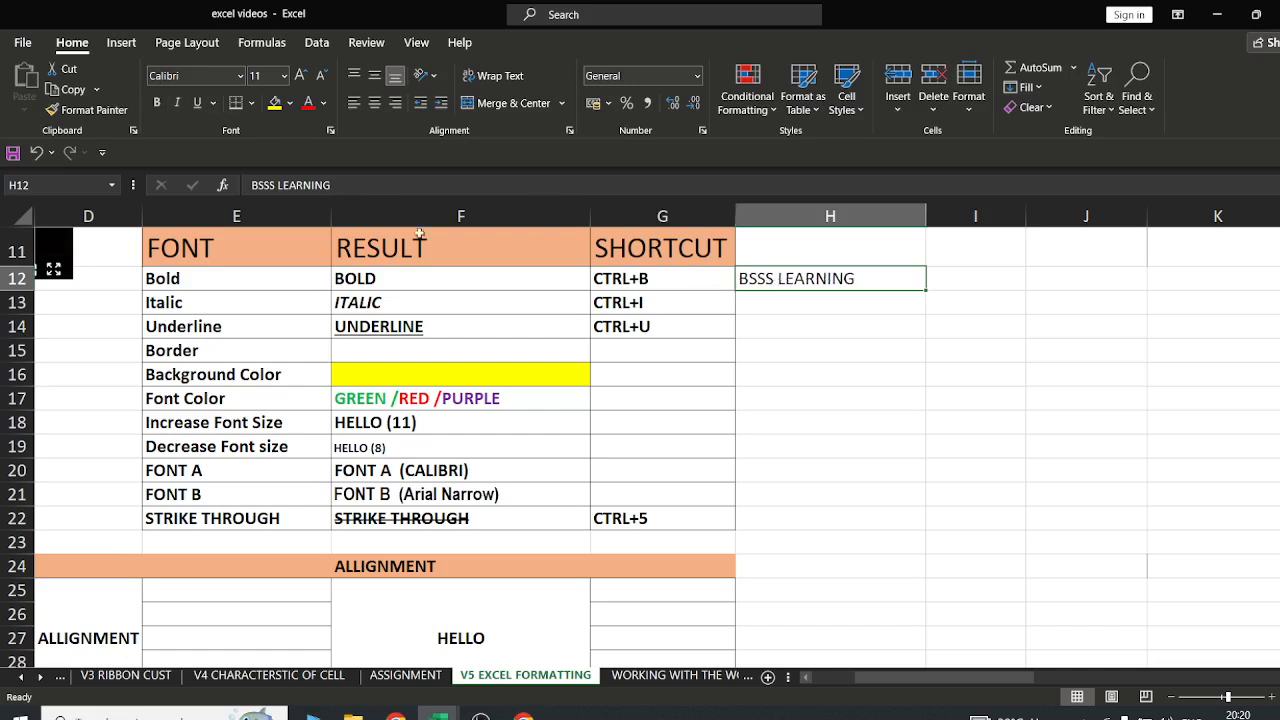
left_click(155, 104)
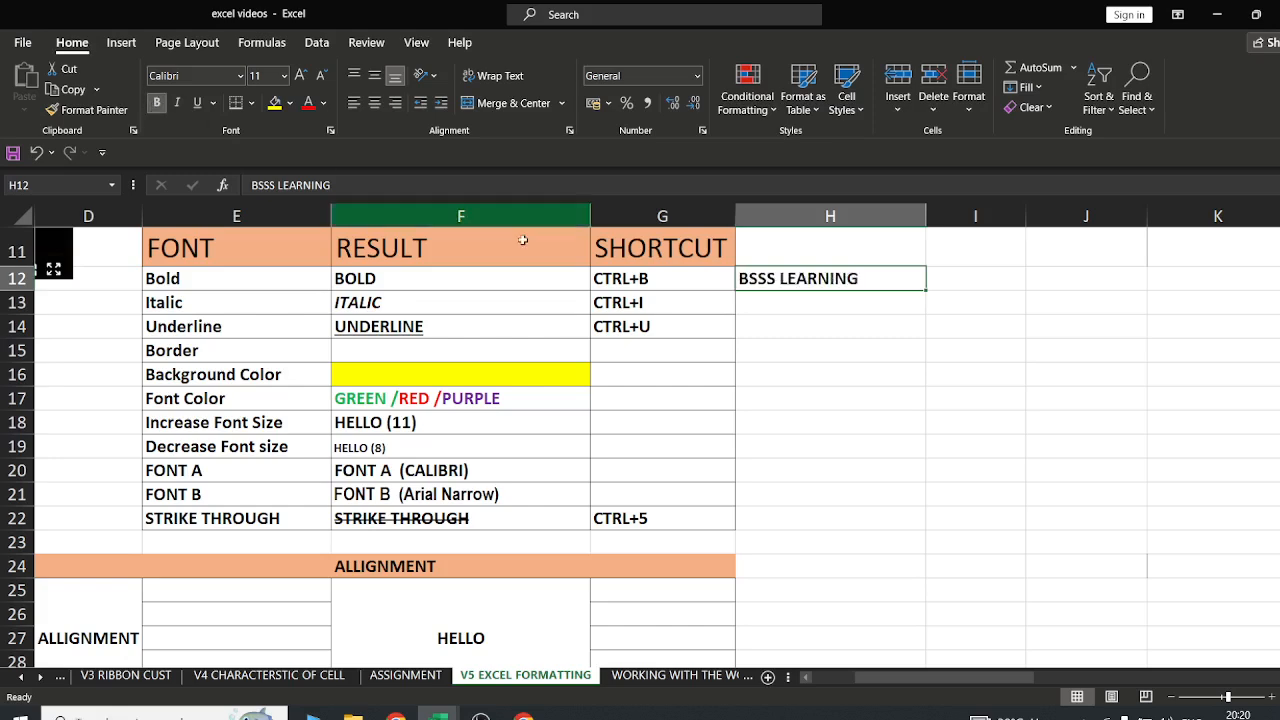
Enter BSSS LEARNING in cell H13 and make the text italic
left_click(756, 310)
type("BSSS")
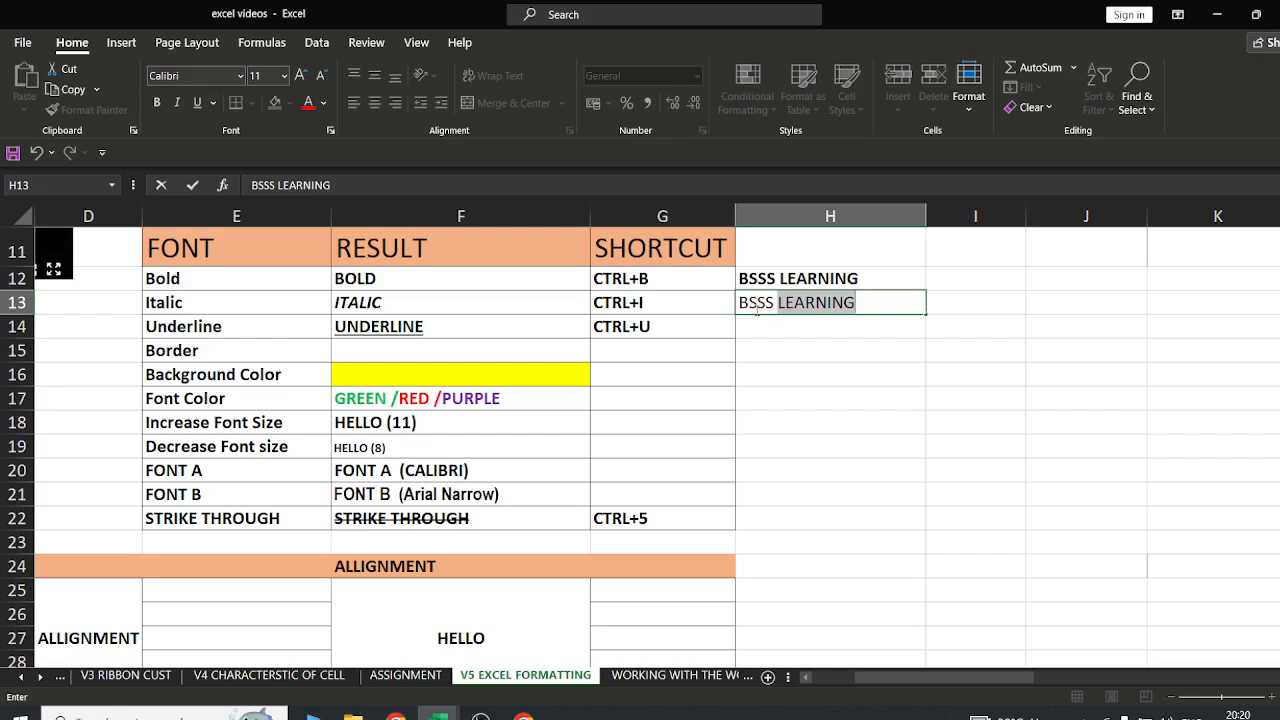
key("Tab")
key("Return")
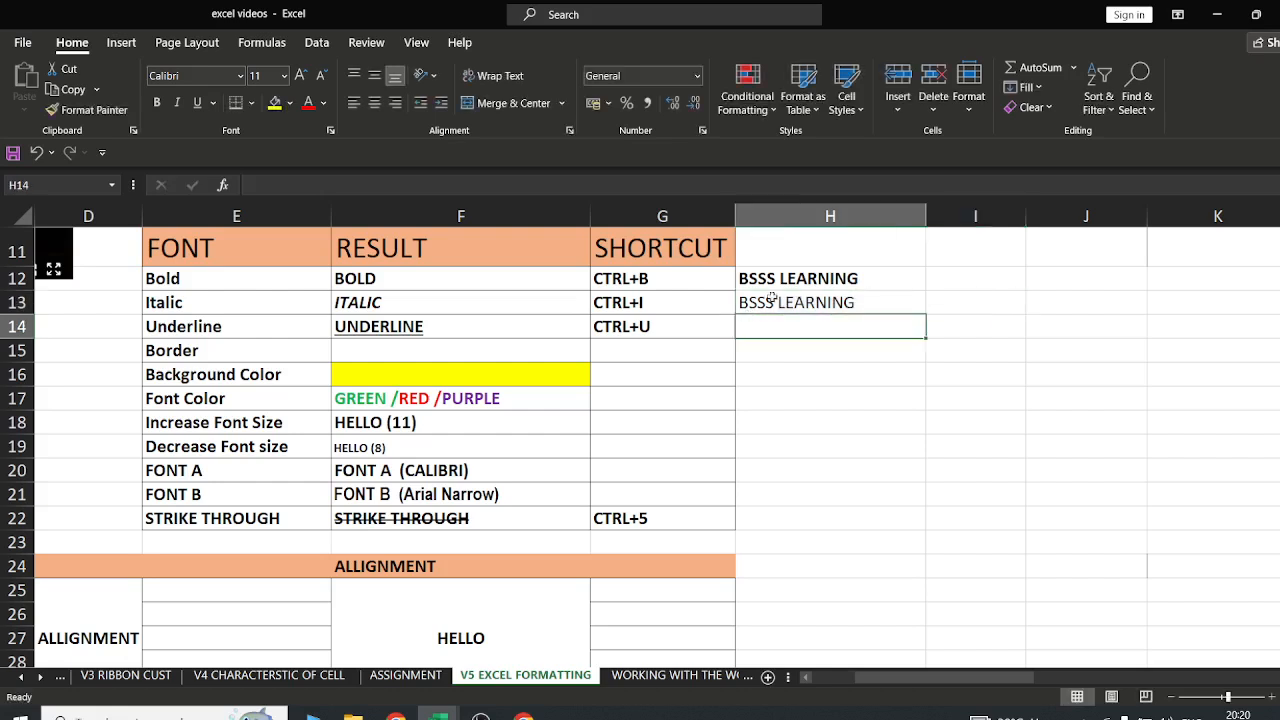
left_click(756, 308)
left_click(176, 102)
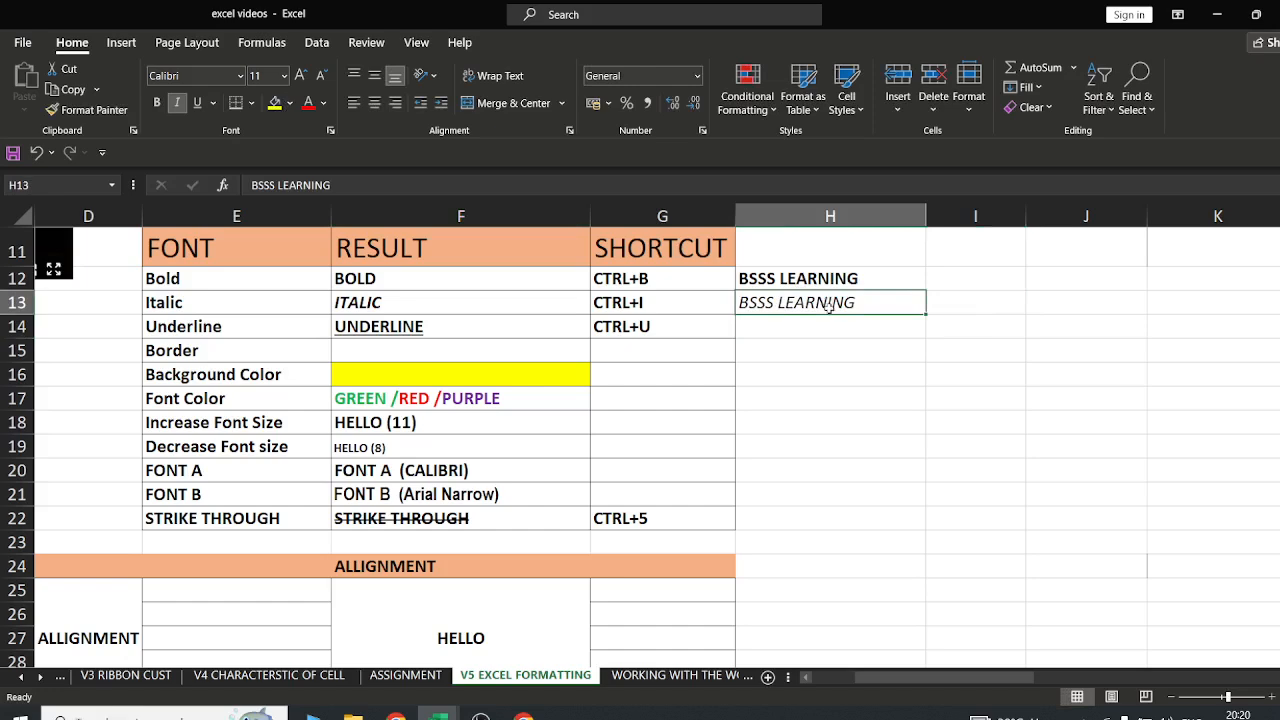
Enter BSSS LEARNING in cell H14 and underline the text
left_click(799, 331)
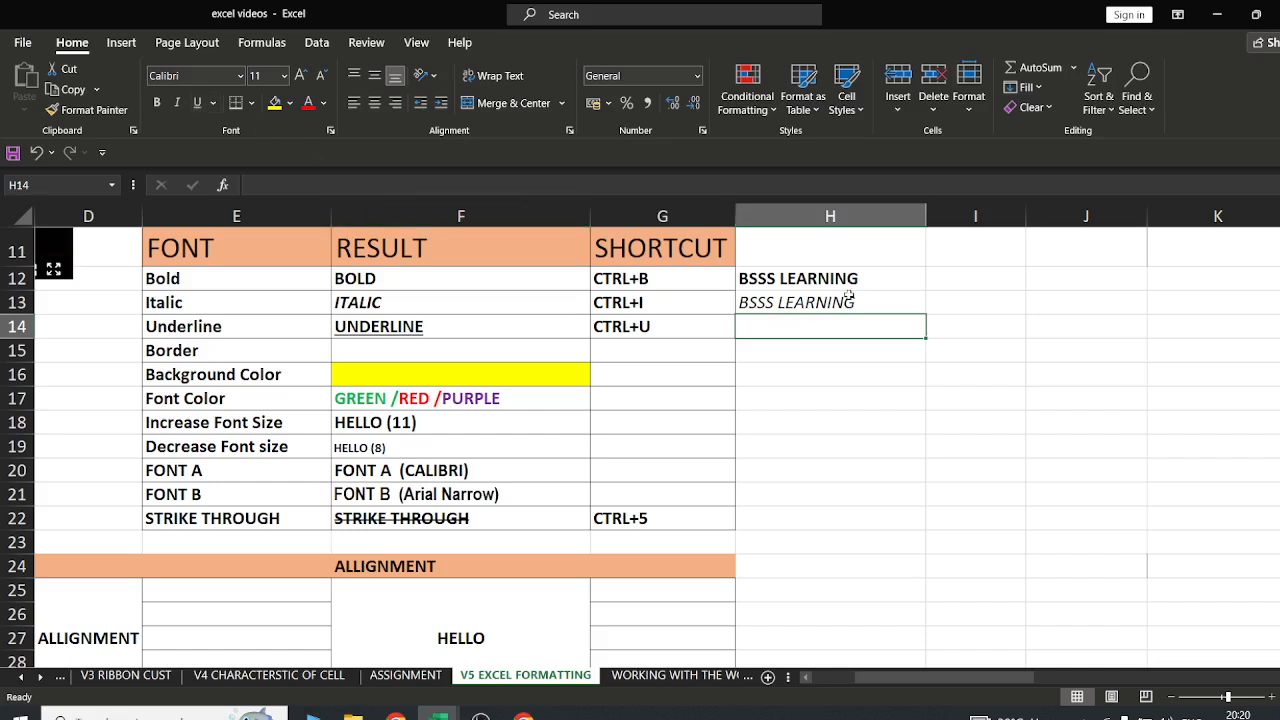
type("BSSS")
key("Tab")
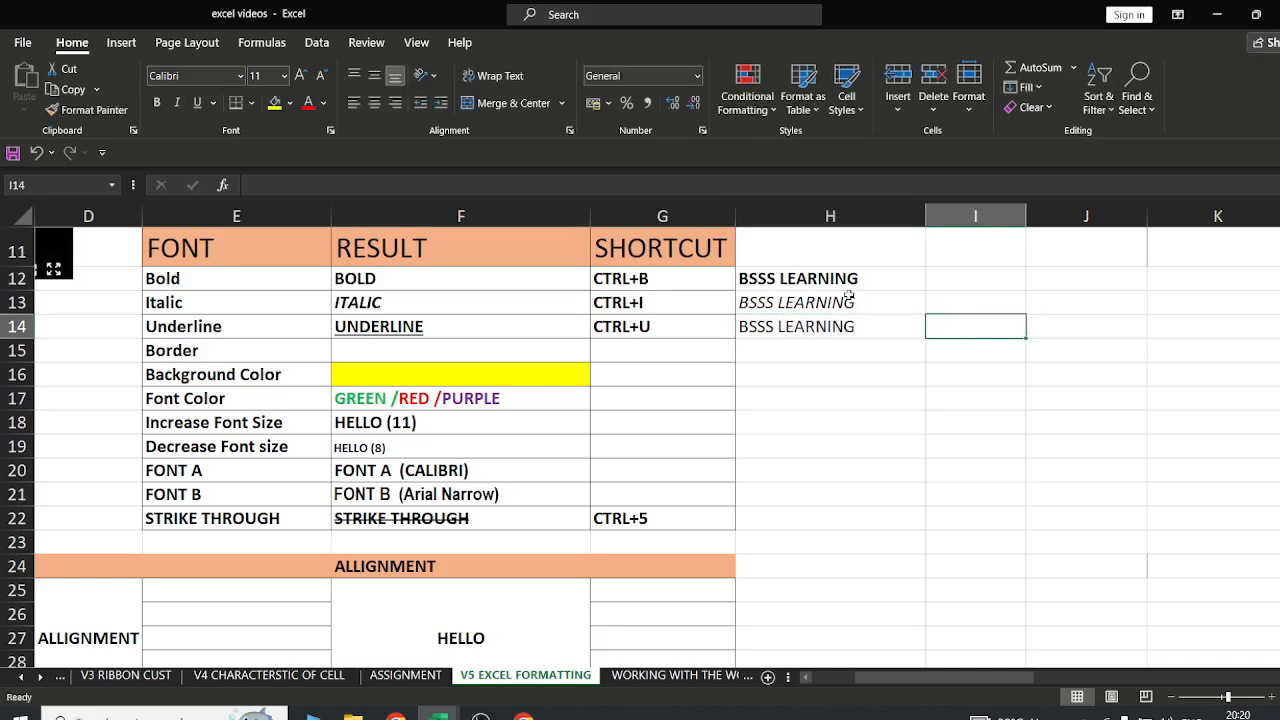
left_click(768, 331)
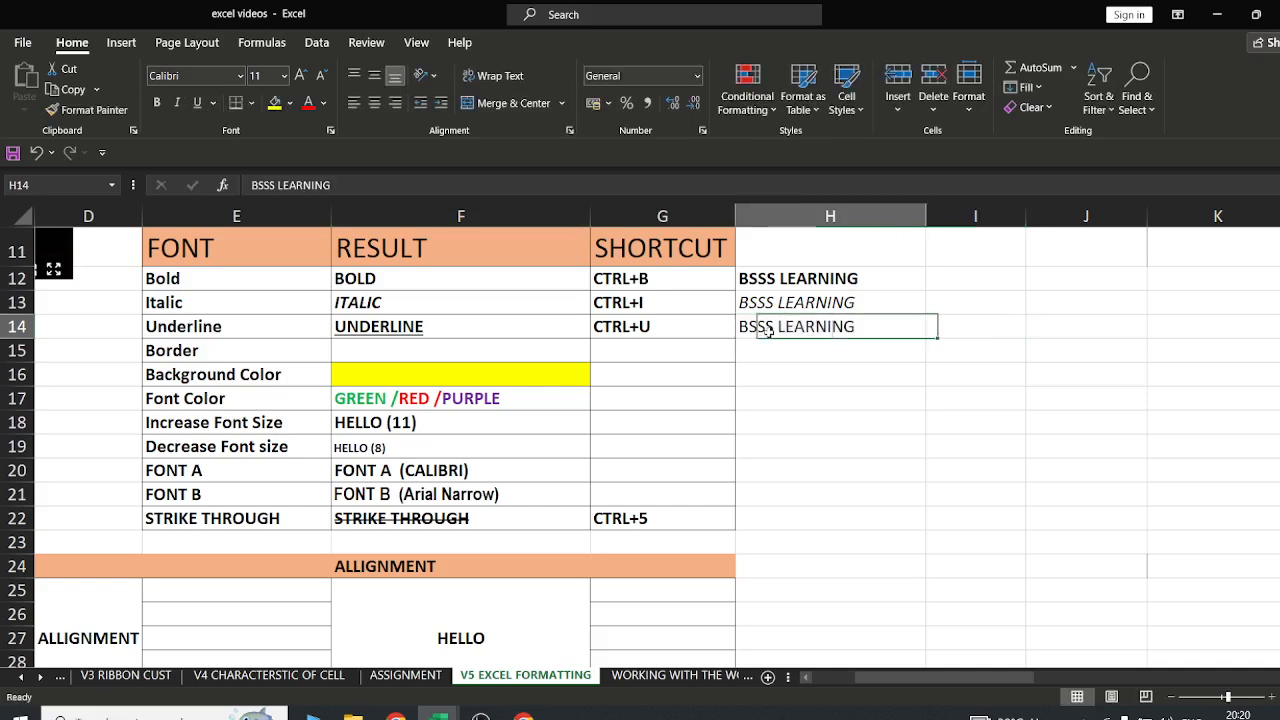
left_click(197, 103)
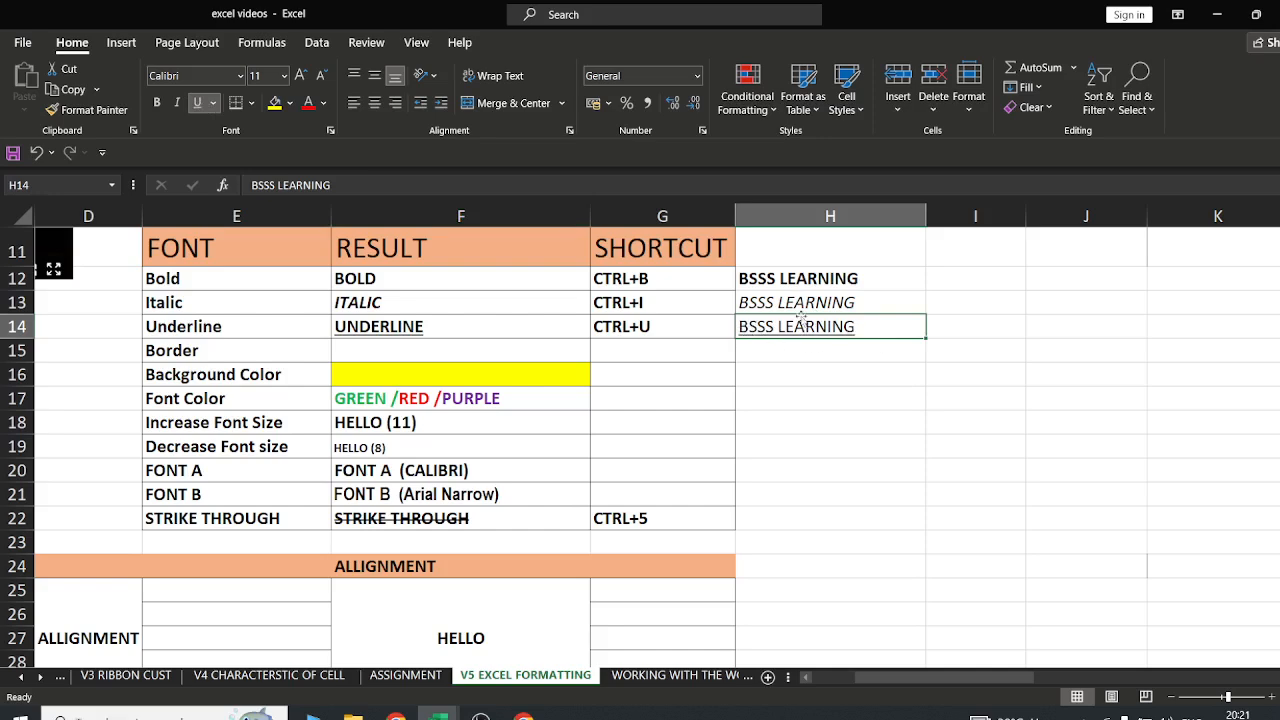
Try italic and bold on top of the underline in cell H14, then remove both again
left_click(178, 104)
left_click(158, 103)
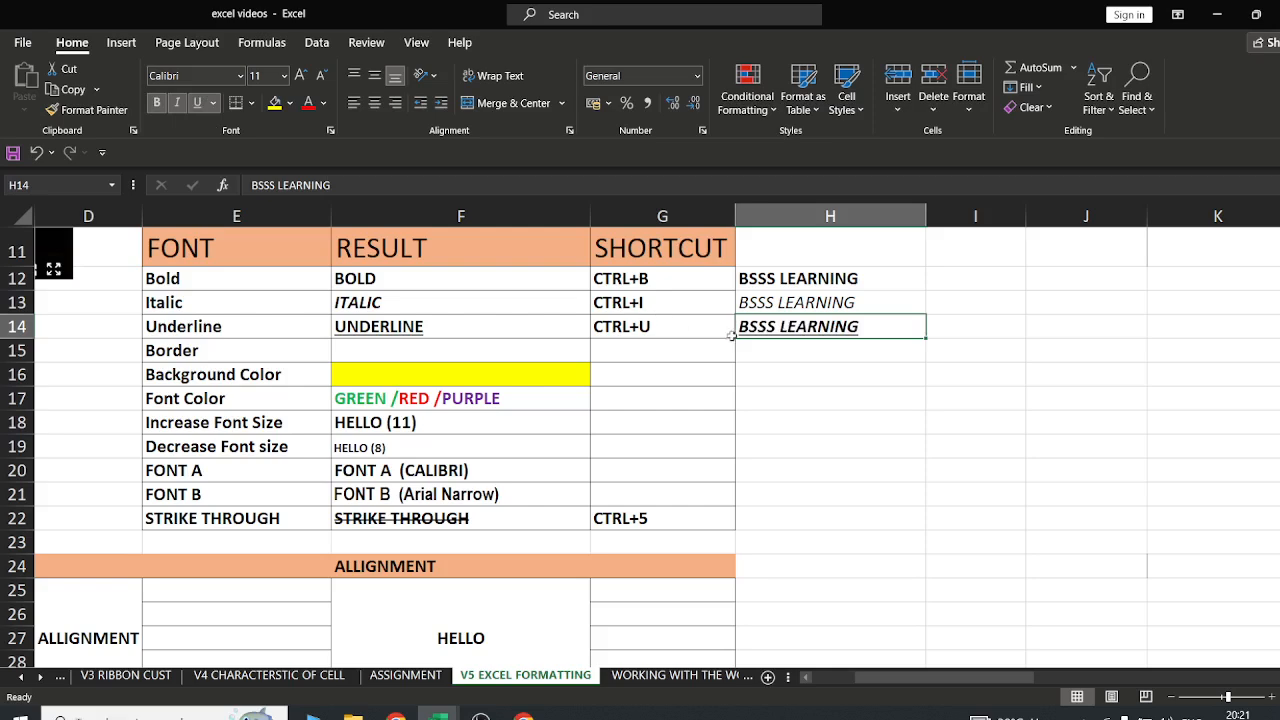
left_click(177, 103)
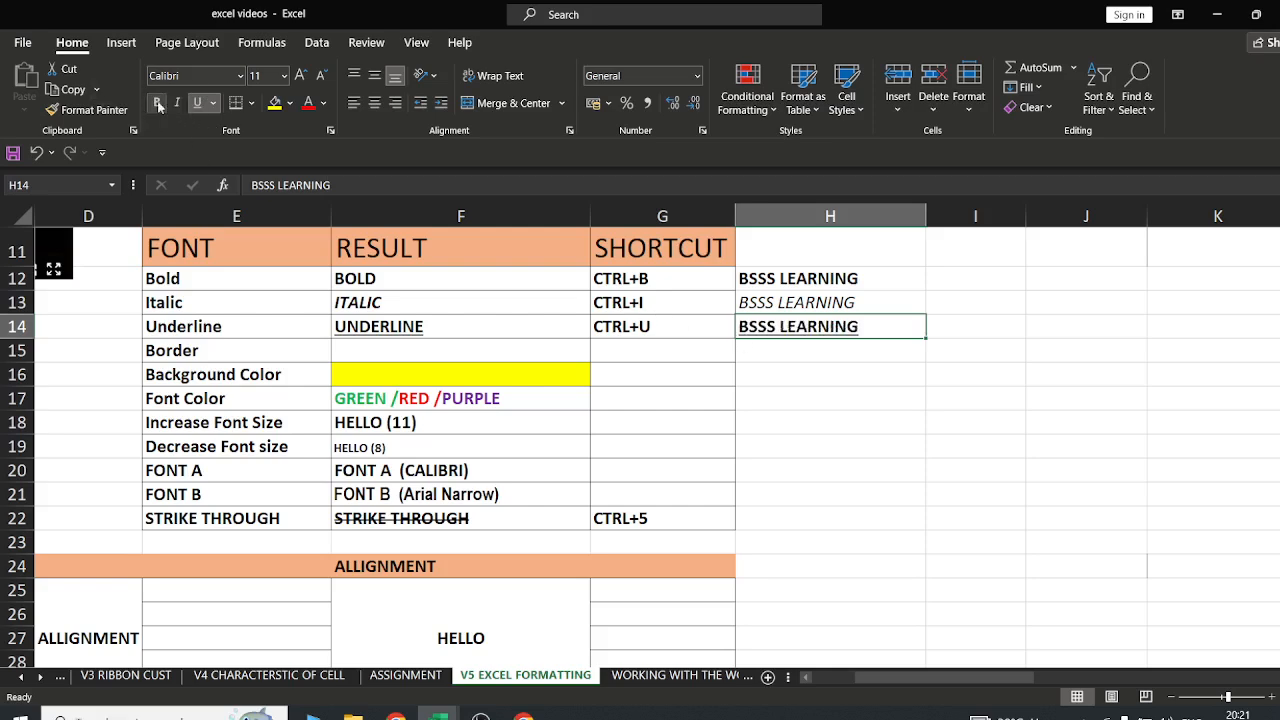
left_click(157, 104)
left_click(781, 352)
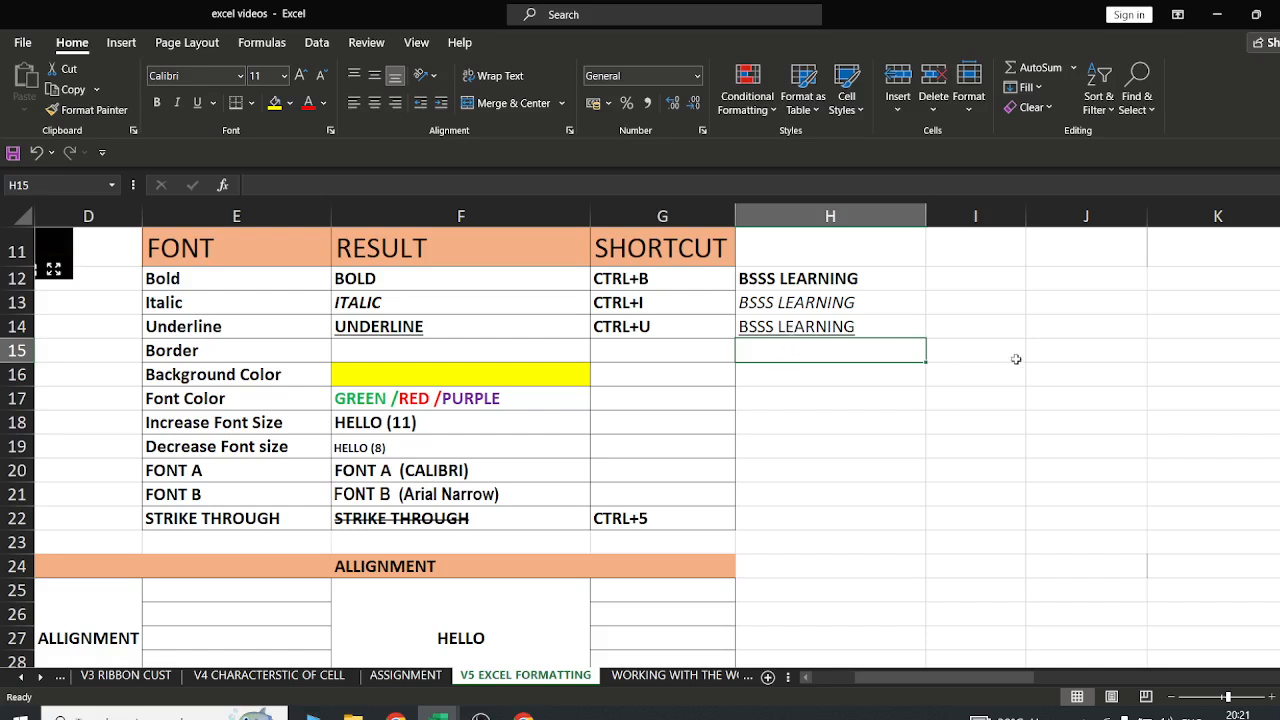
Add a bottom border to the empty cell K14
scroll(964, 594, "right", 2)
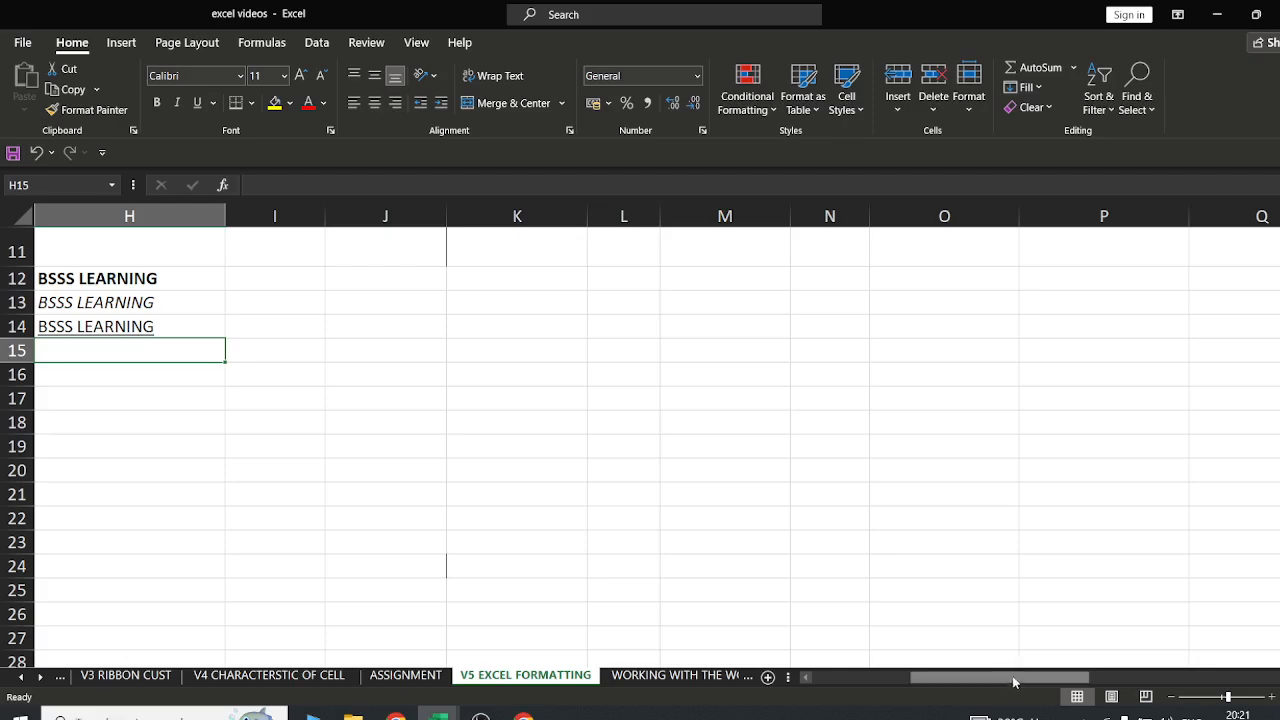
left_click_drag(952, 680, 872, 680)
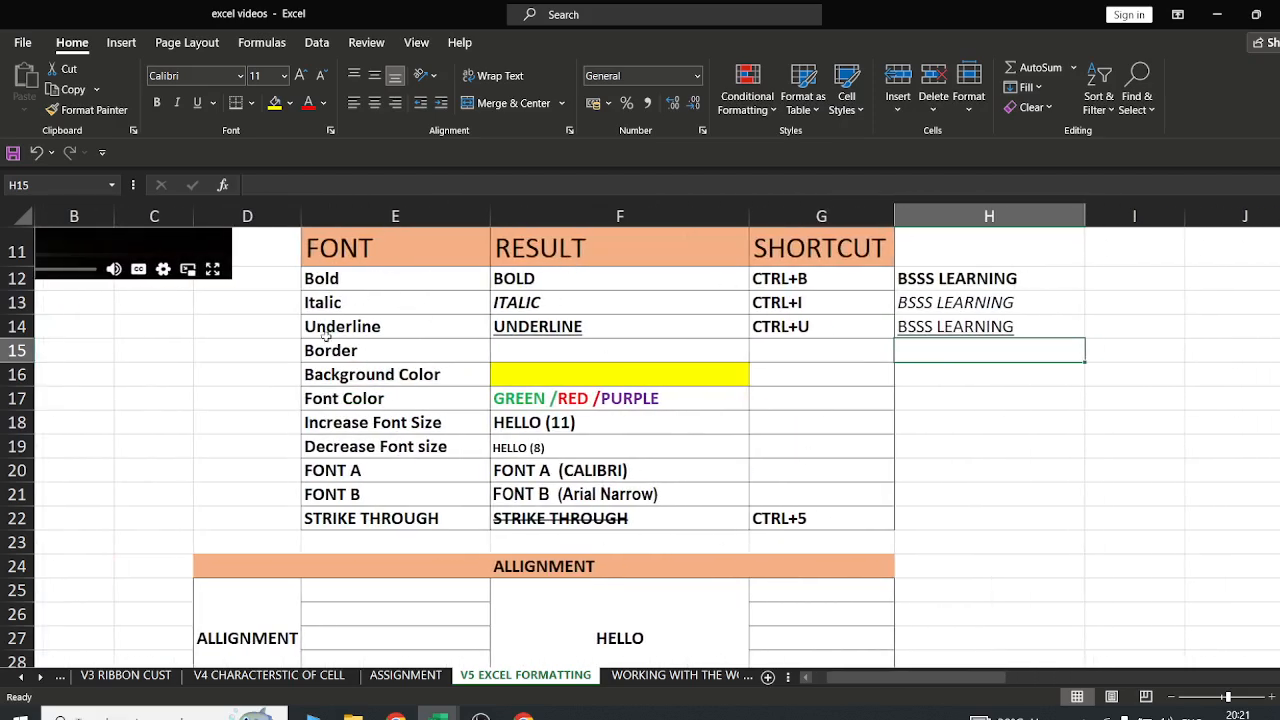
left_click_drag(950, 680, 1020, 680)
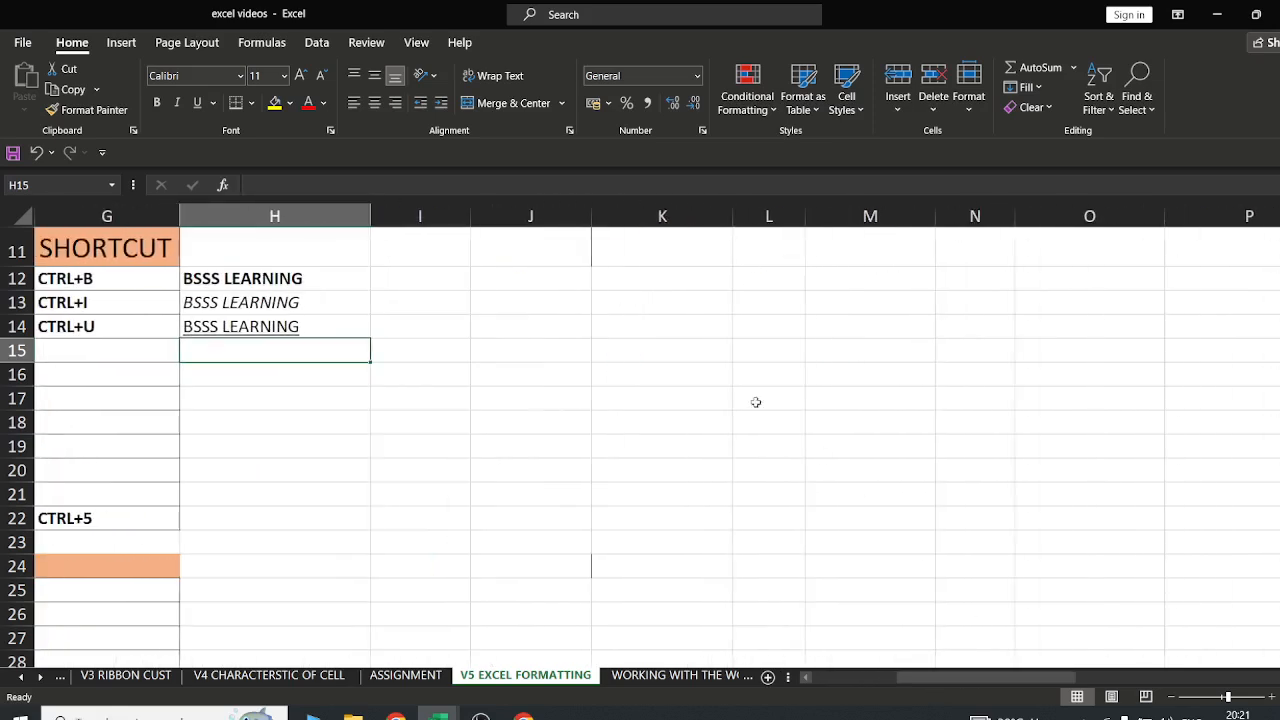
left_click(678, 322)
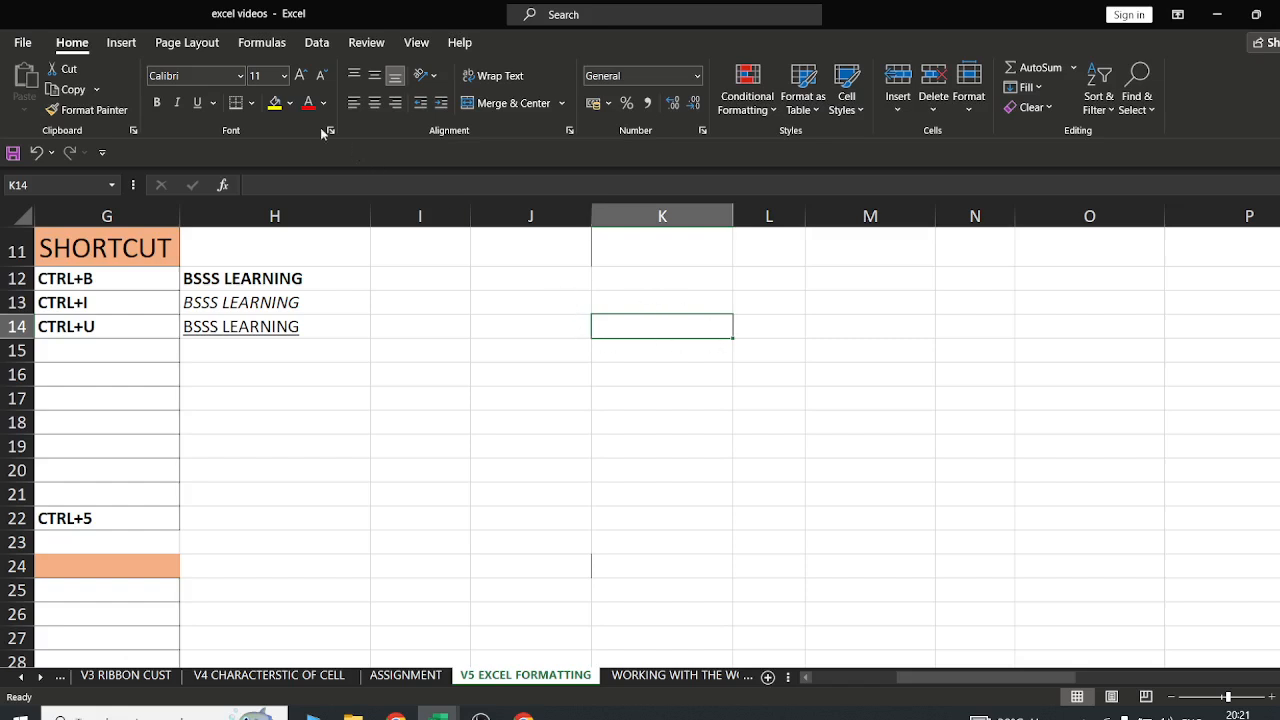
left_click(252, 103)
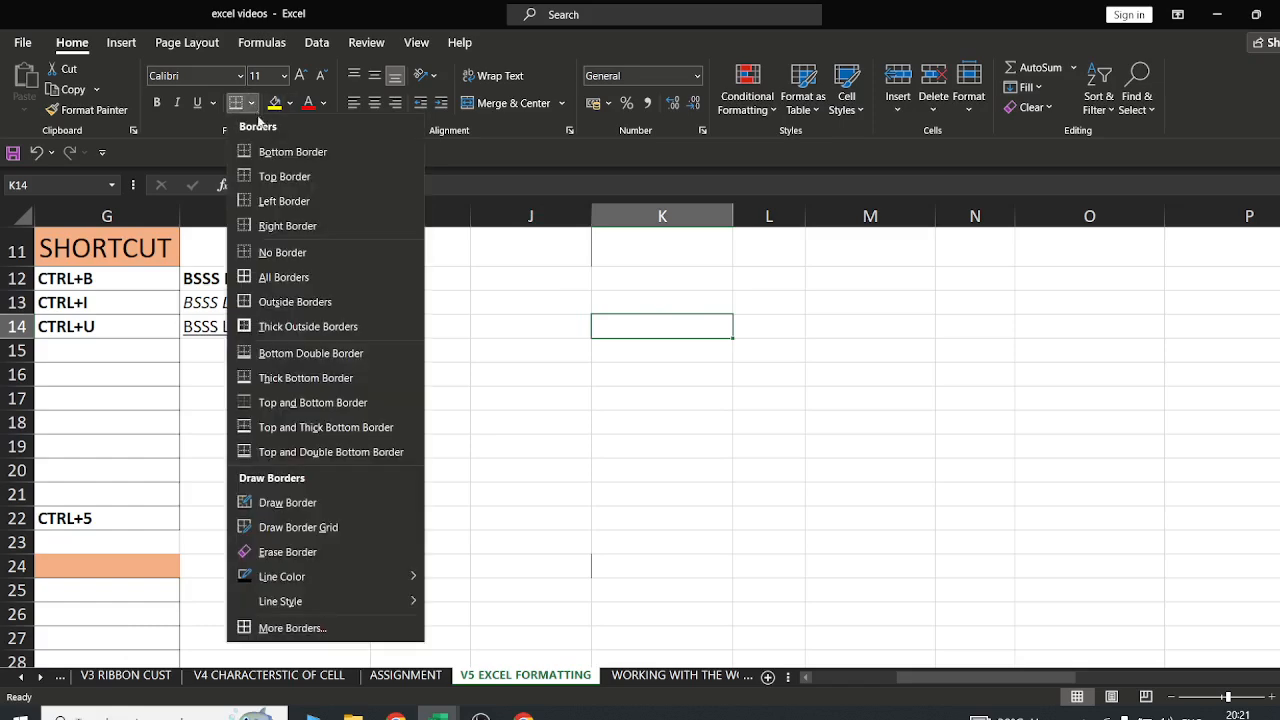
left_click(281, 158)
left_click(660, 378)
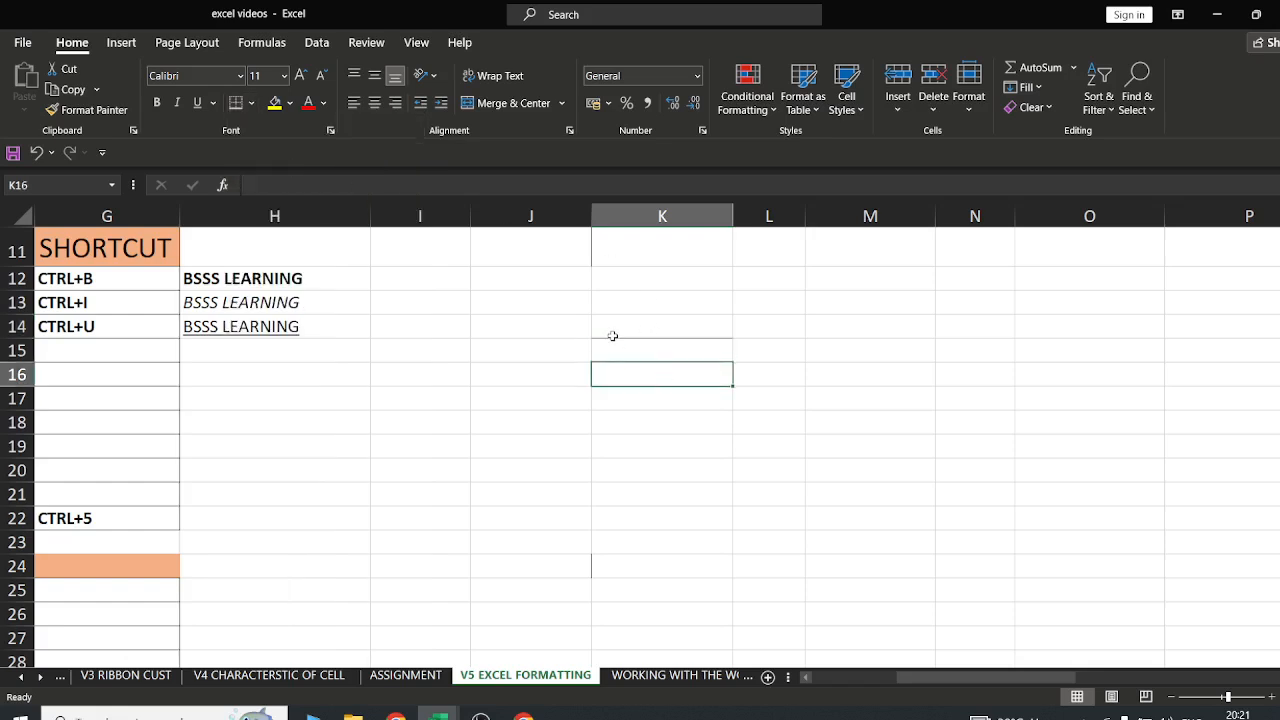
left_click(648, 329)
Add a top border to cell L14
left_click(762, 330)
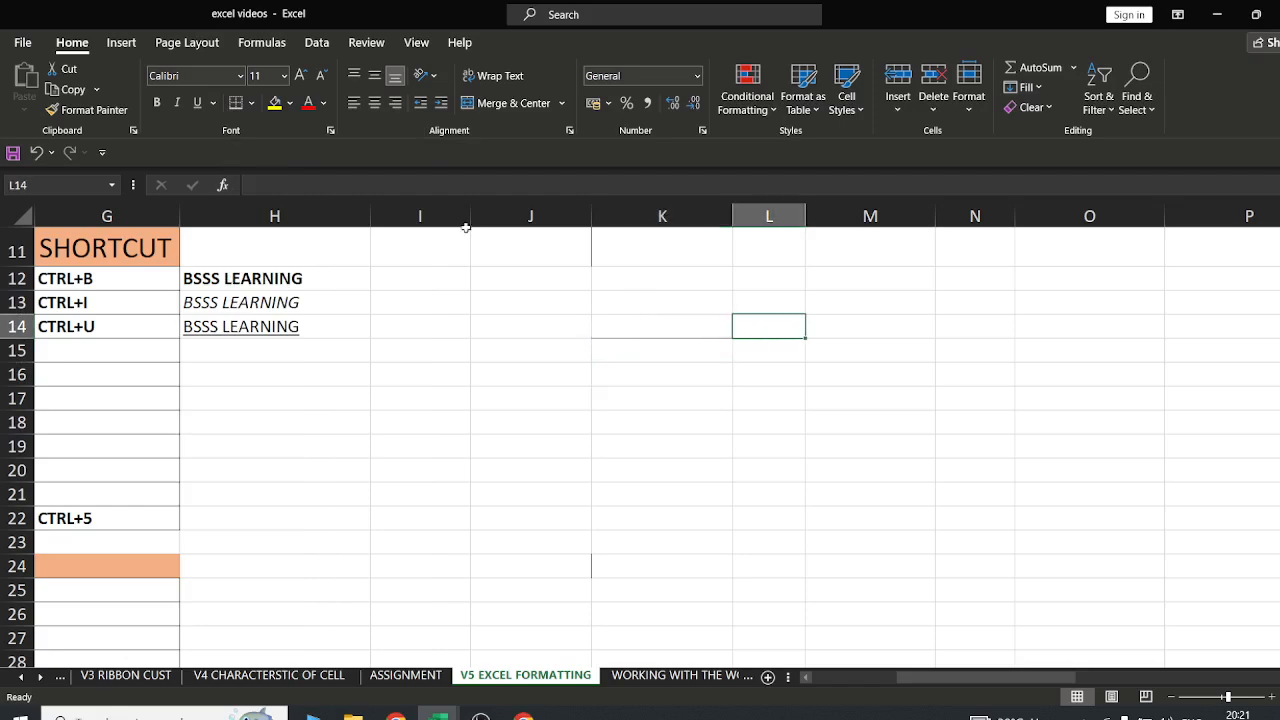
left_click(251, 103)
left_click(281, 158)
left_click(815, 377)
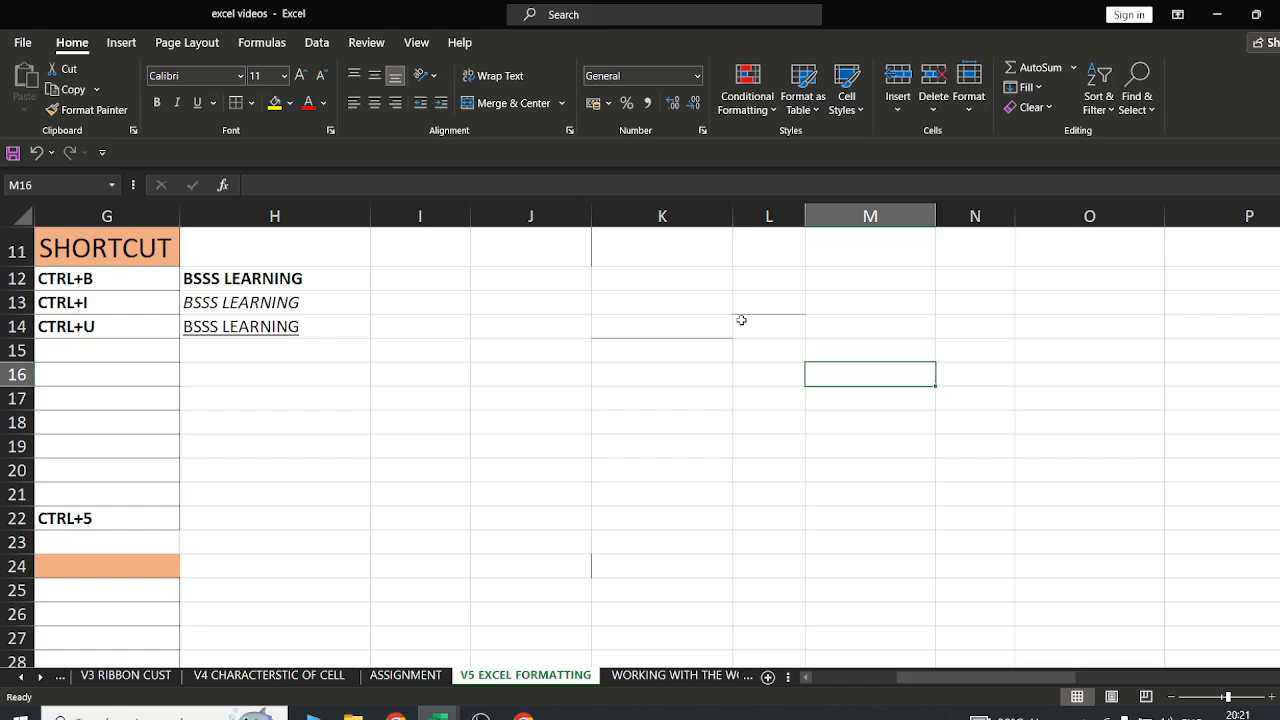
Add a left border to cell M14
left_click(838, 328)
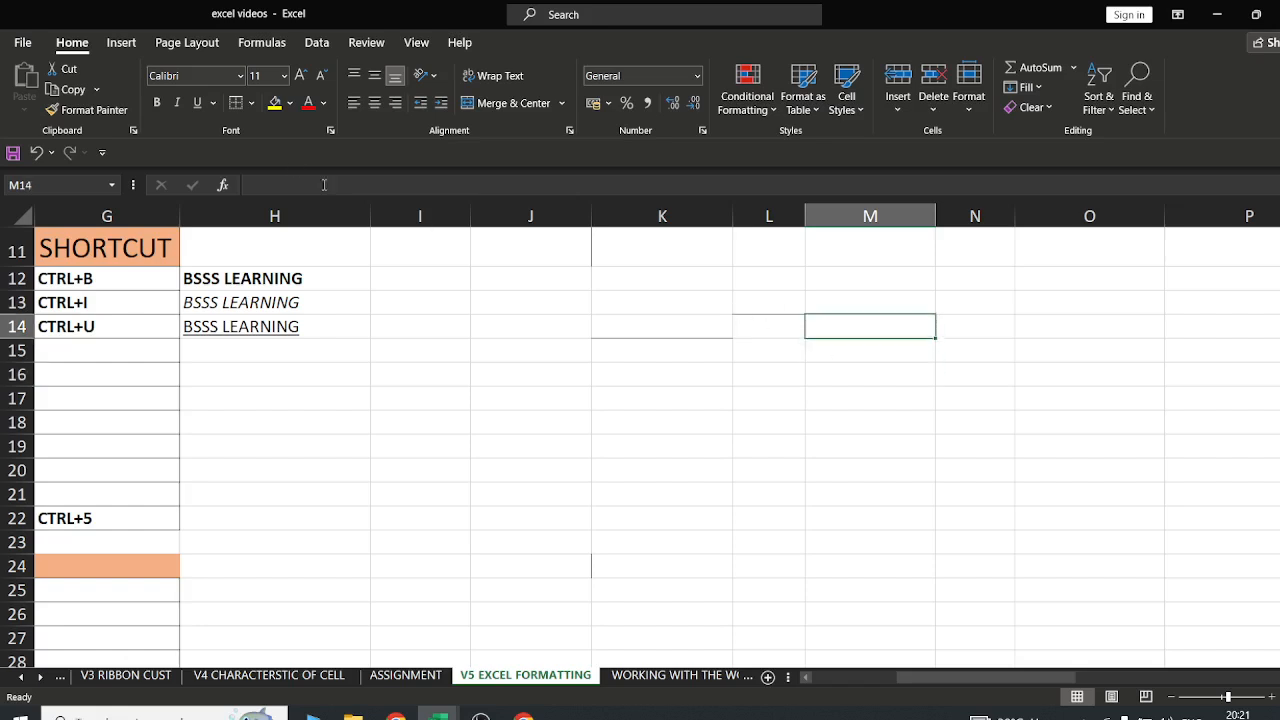
left_click(251, 103)
left_click(286, 201)
left_click(870, 371)
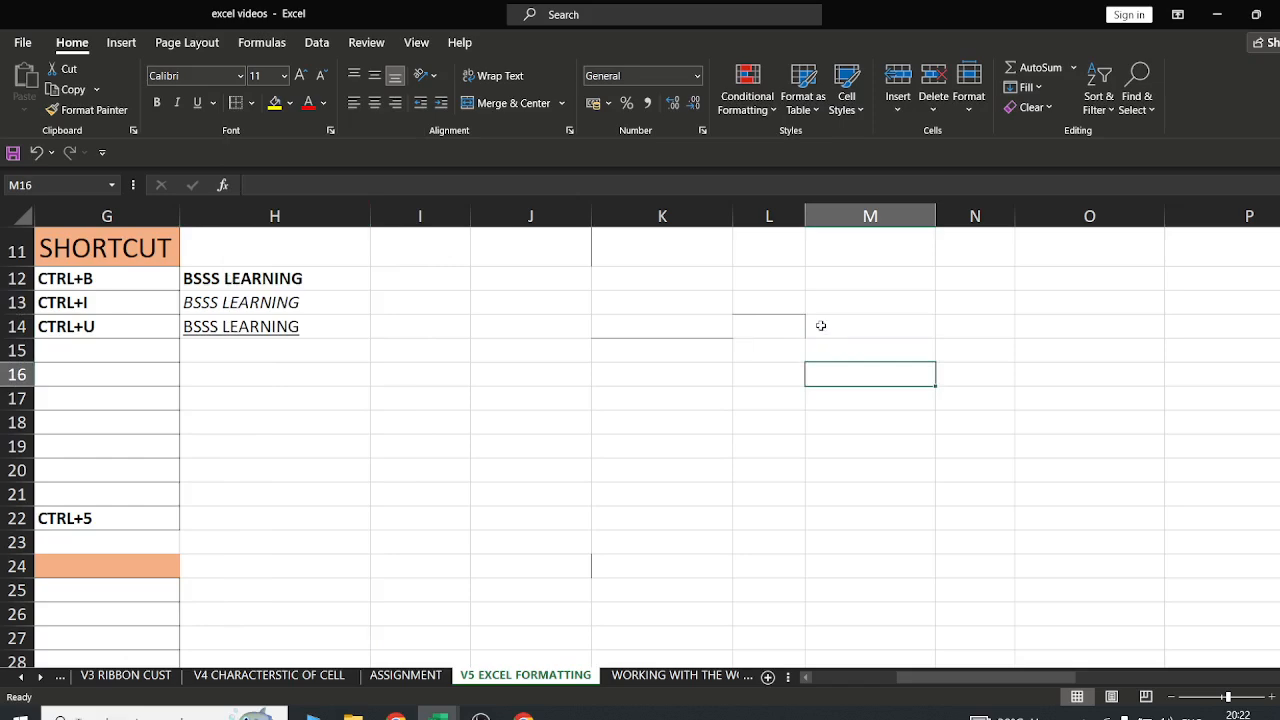
Apply All Borders to cell M14
left_click(868, 333)
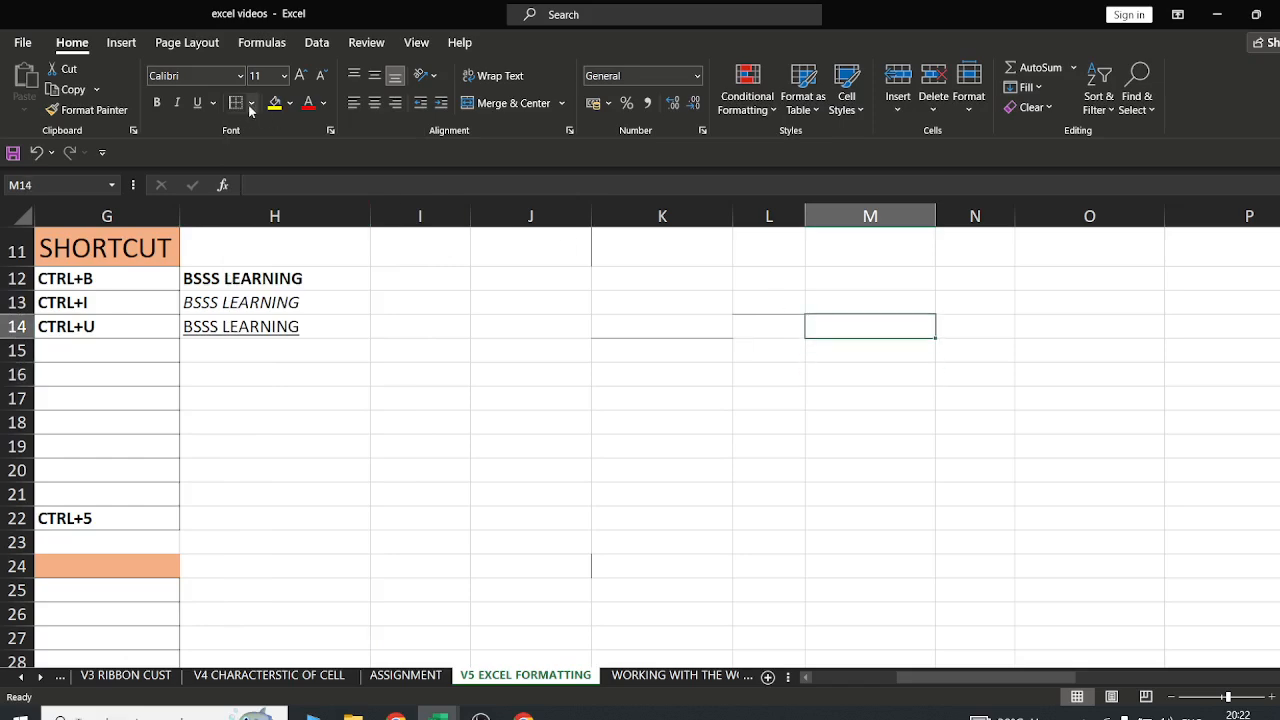
left_click(251, 103)
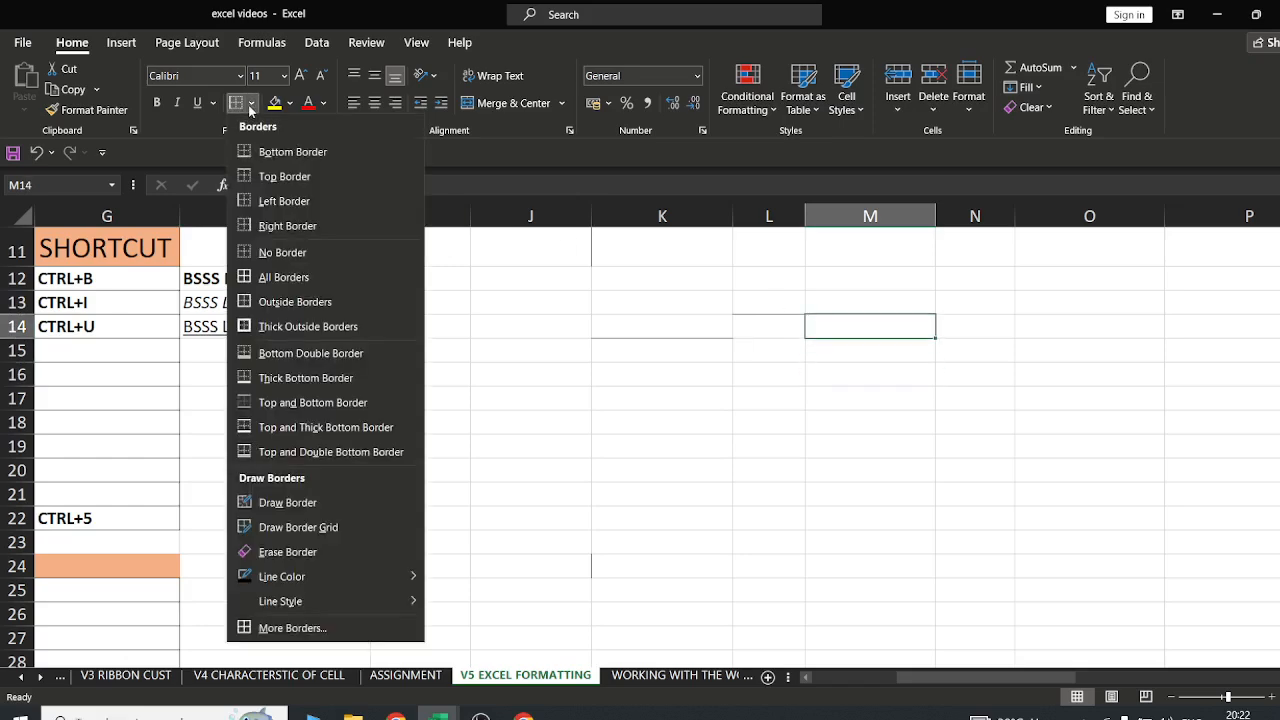
left_click(275, 280)
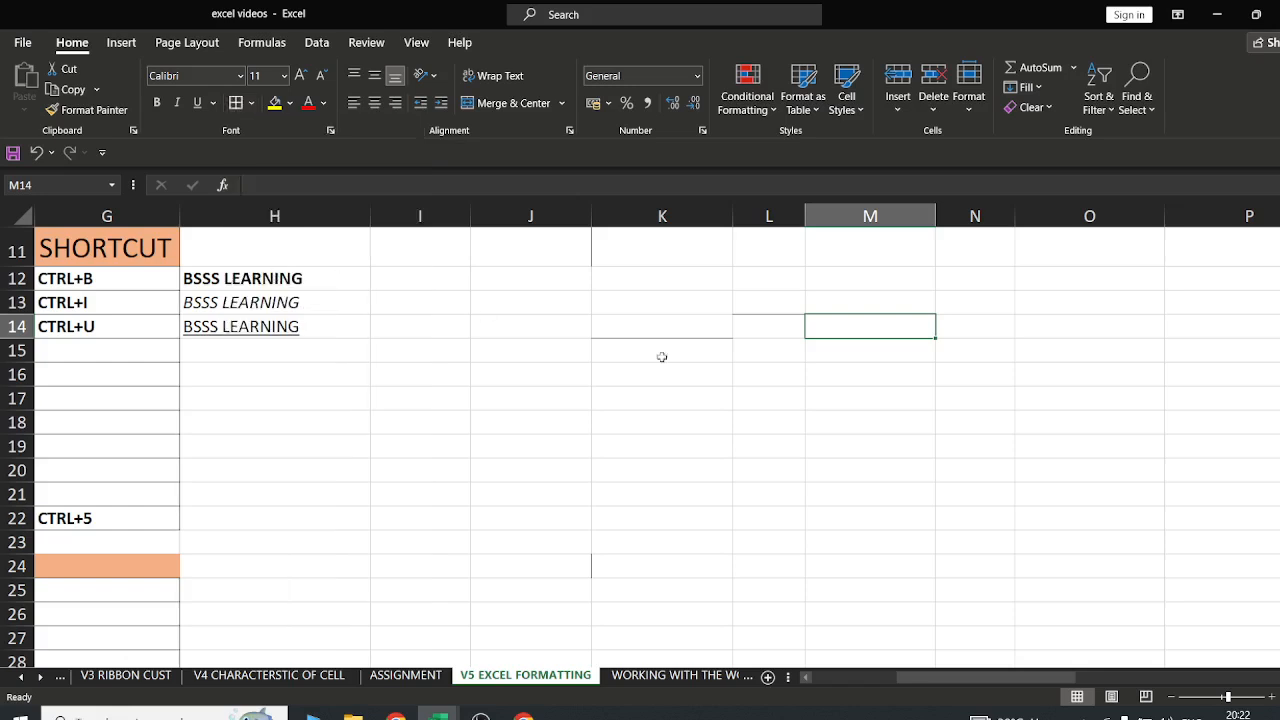
left_click(814, 404)
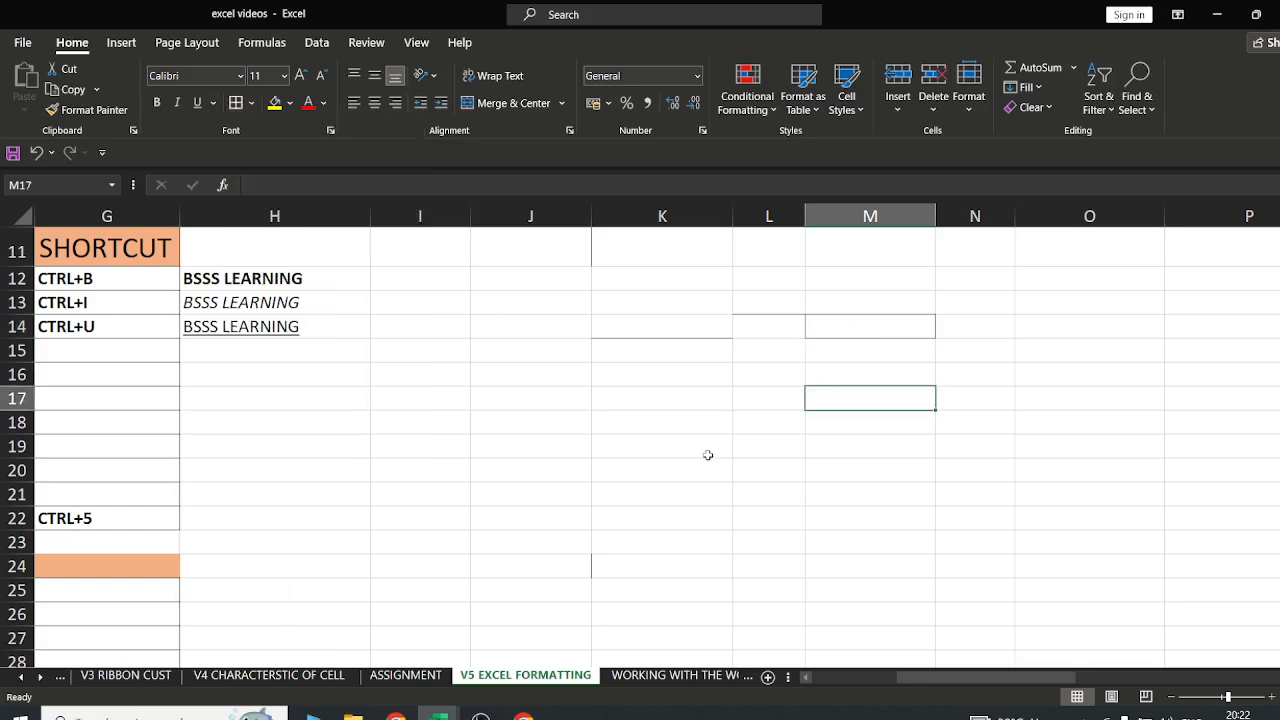
Apply All Borders to the range K17:L20 and review the available border options
left_click_drag(660, 403, 770, 467)
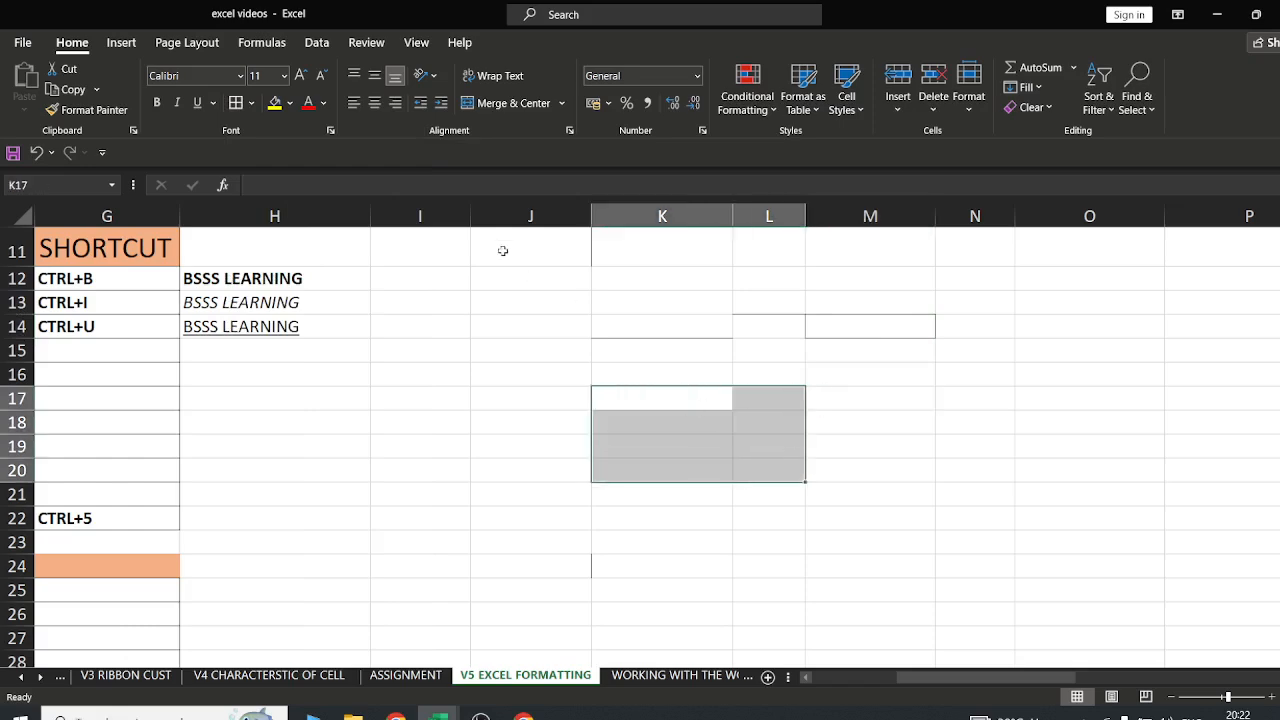
left_click(237, 103)
left_click(466, 422)
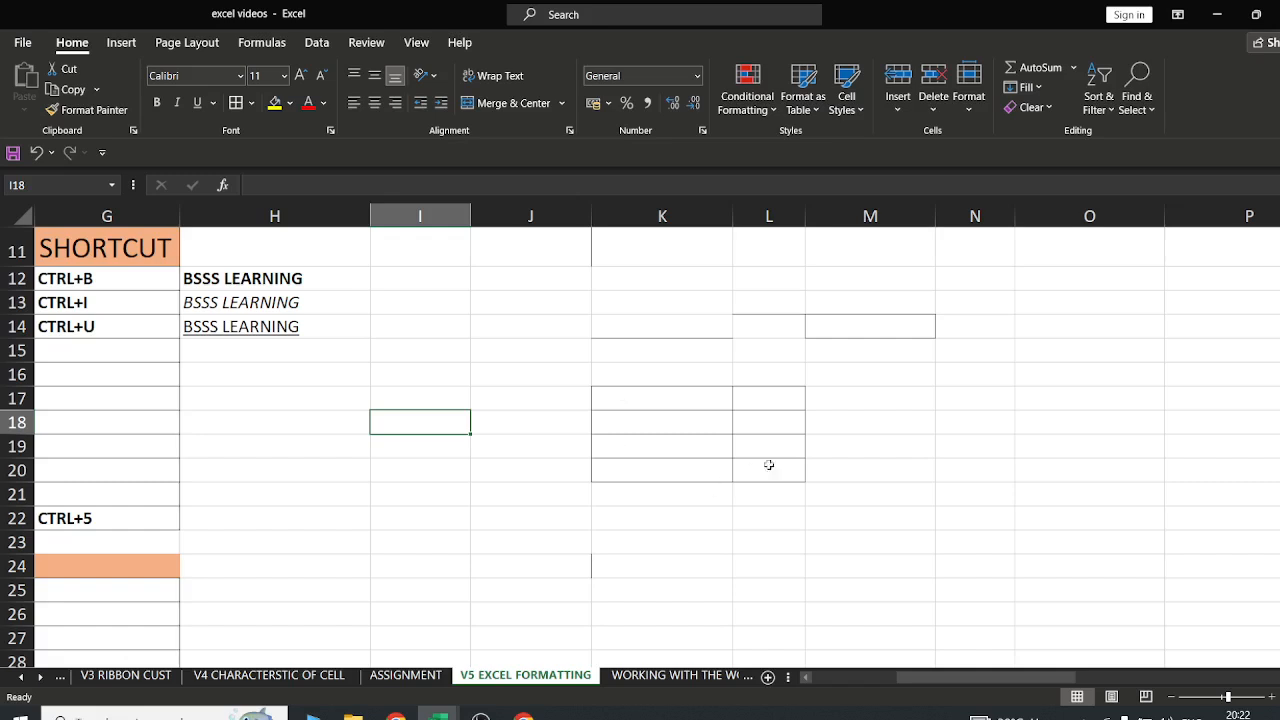
left_click_drag(968, 677, 840, 690)
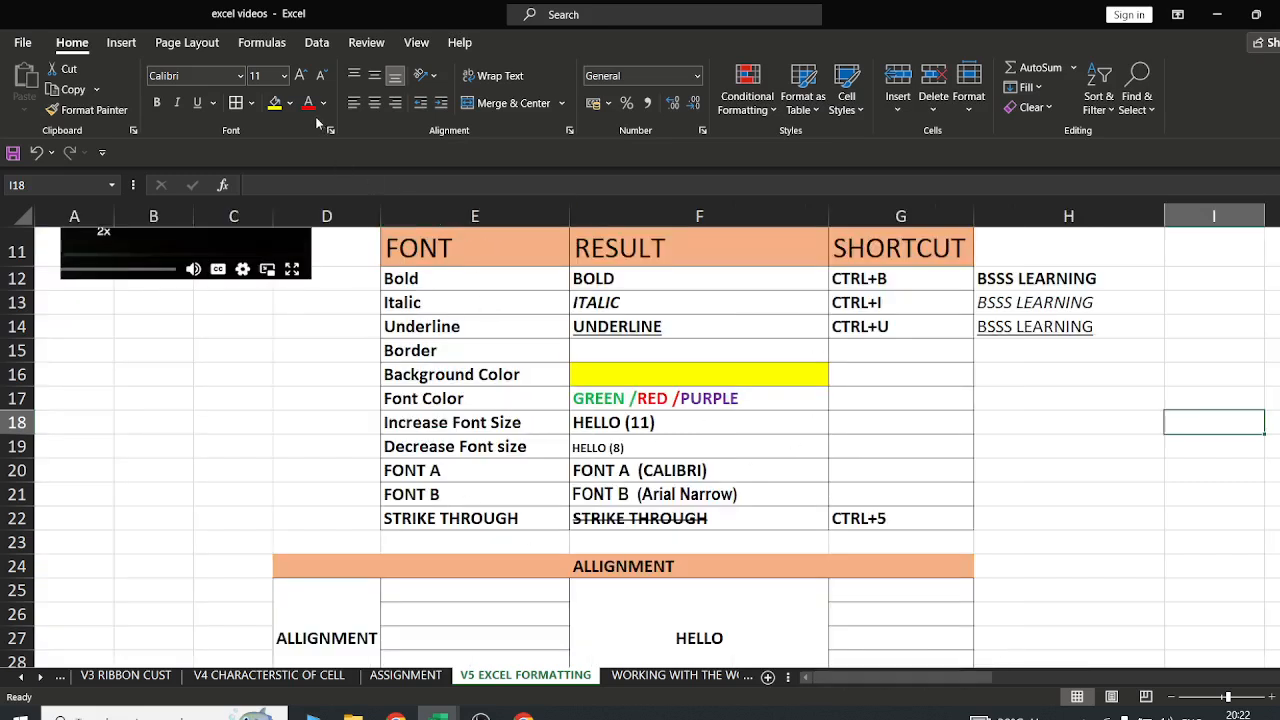
left_click(253, 104)
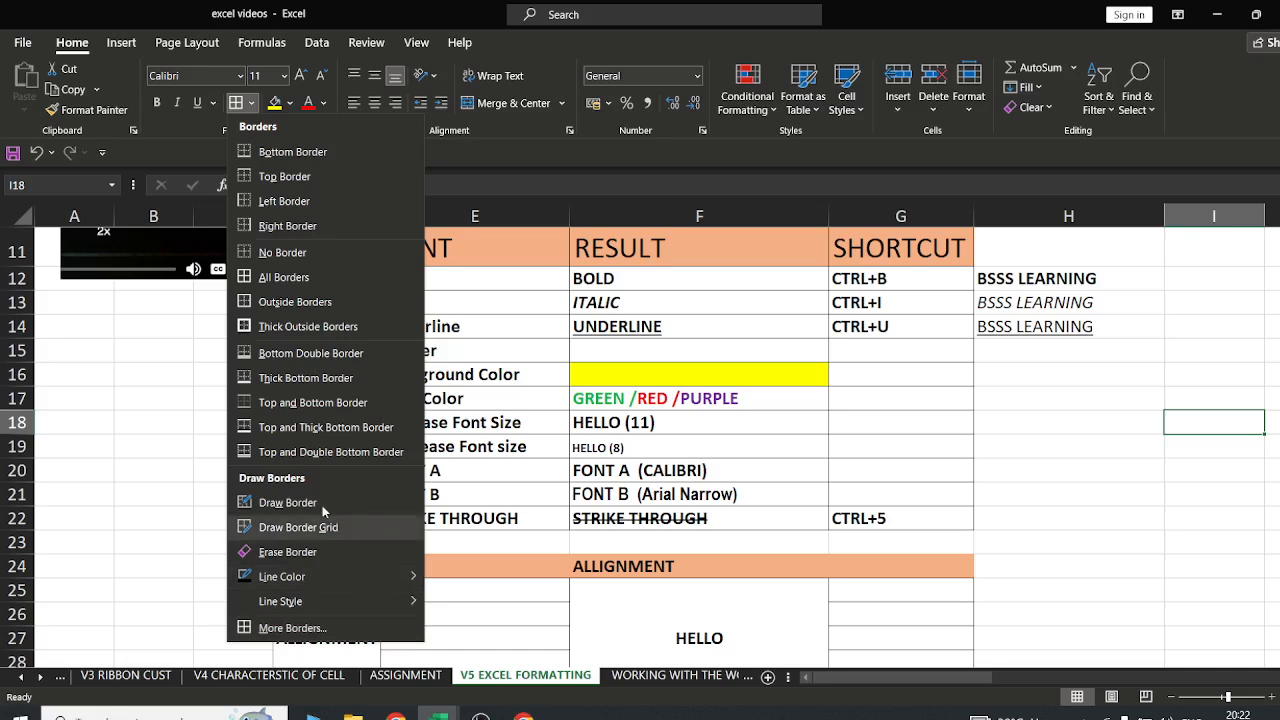
left_click(1197, 485)
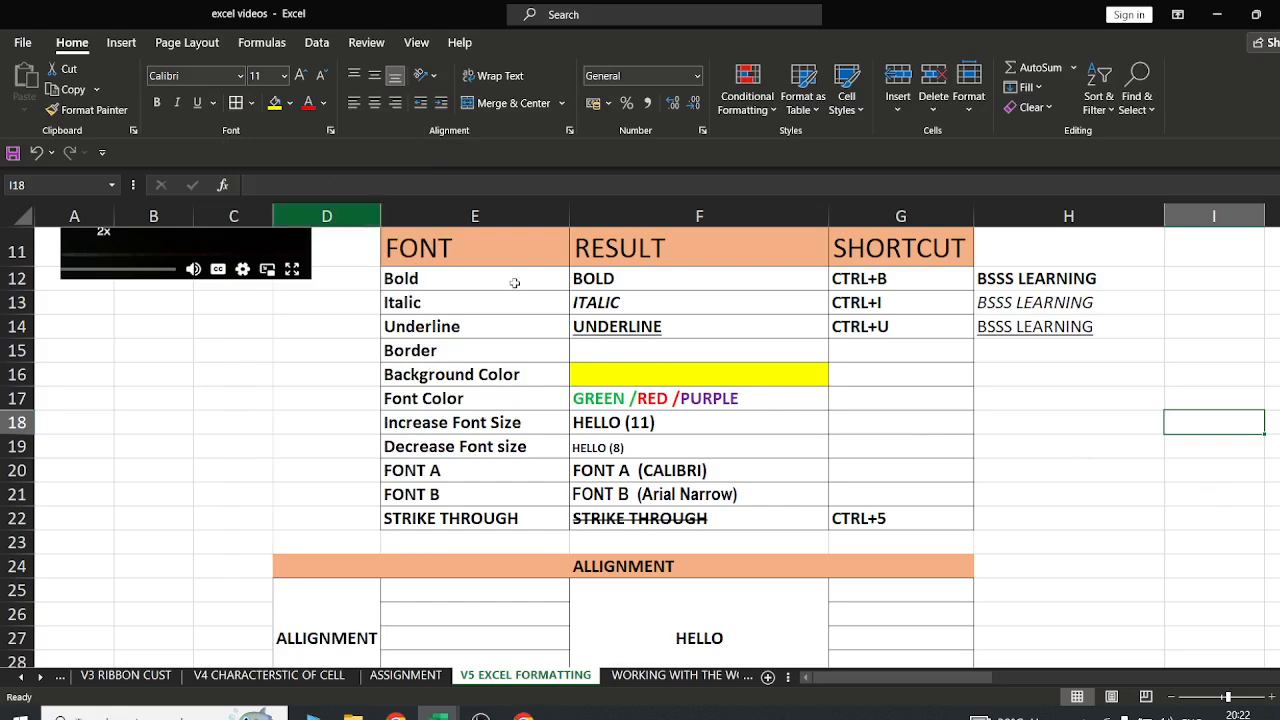
Fill the empty cell N19 with yellow
left_click_drag(972, 684, 1087, 684)
left_click(655, 446)
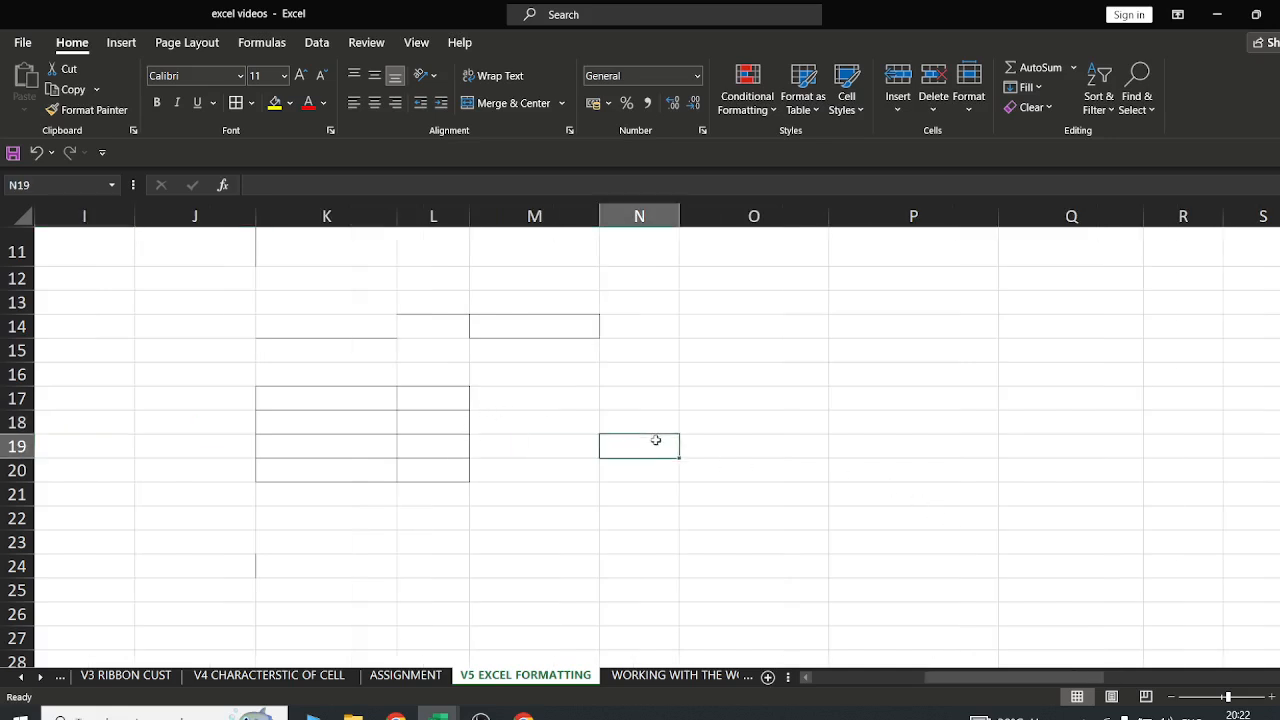
left_click(275, 105)
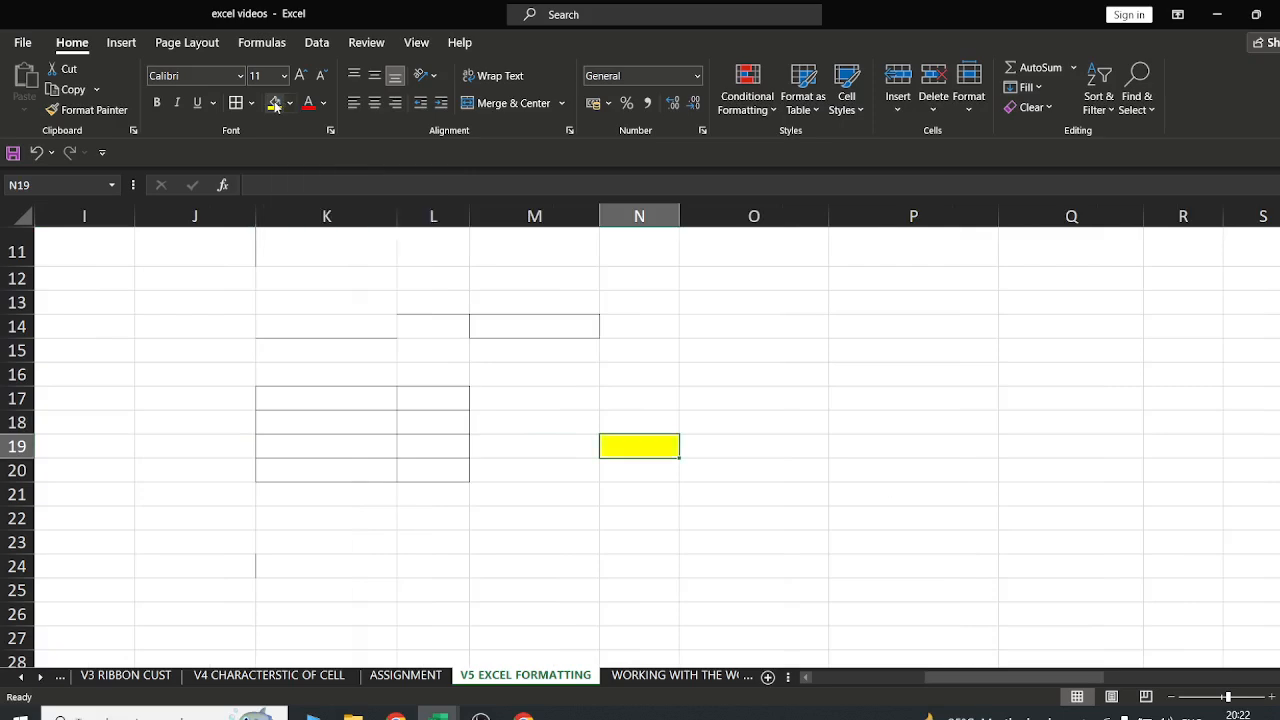
left_click(717, 511)
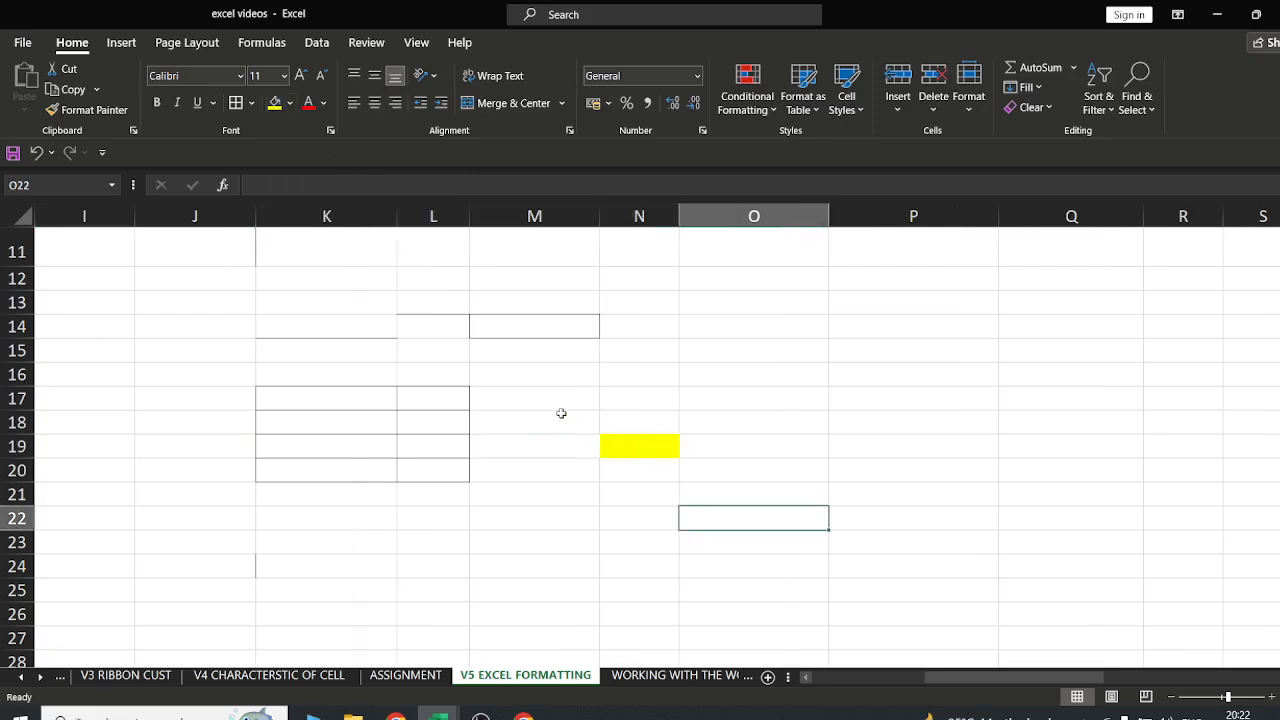
Fill cell O19 with the standard dark blue color
left_click(290, 104)
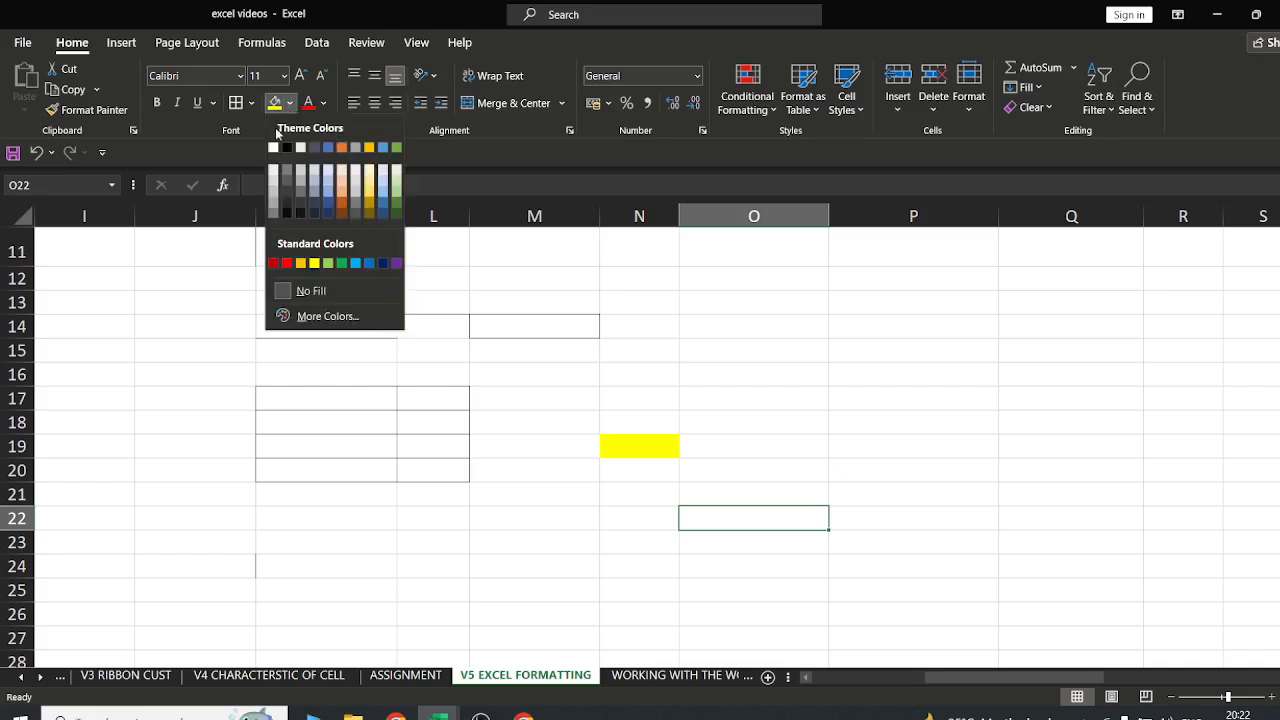
left_click(722, 450)
left_click(720, 442)
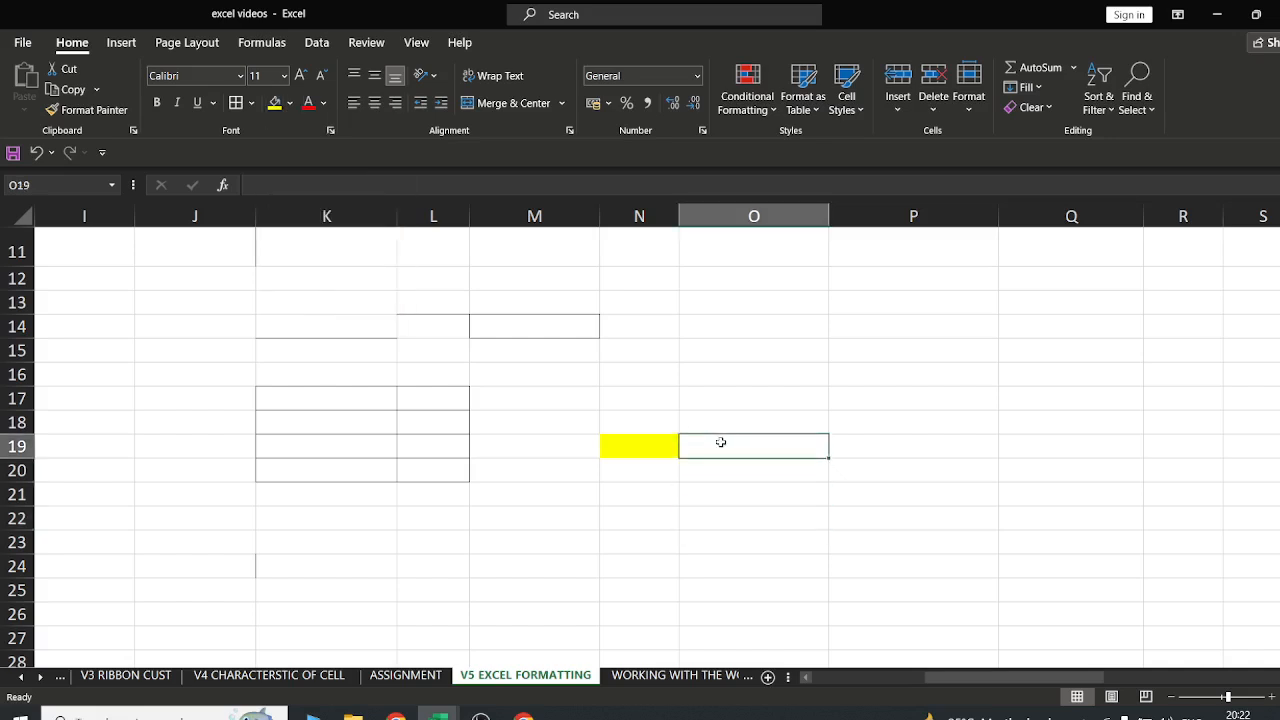
left_click(289, 103)
left_click(380, 262)
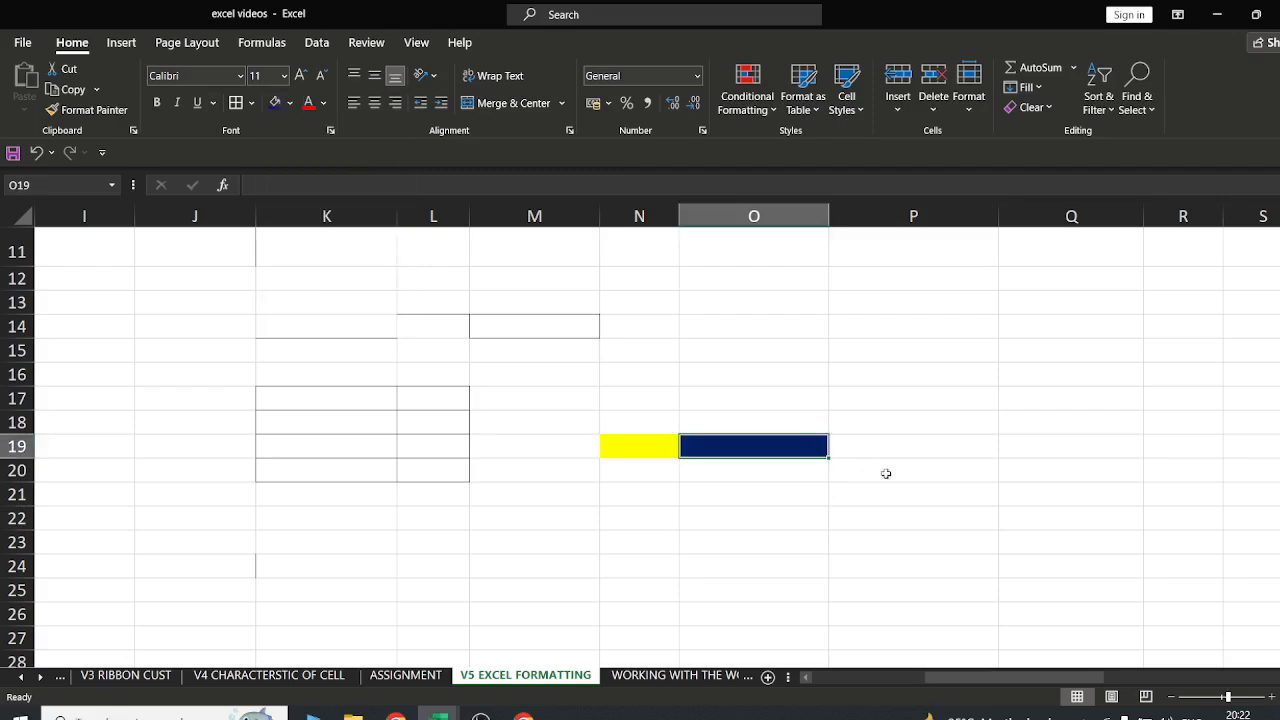
Fill cell P19 with the standard purple color and select the filled cells N19:P19
left_click(878, 440)
left_click(289, 103)
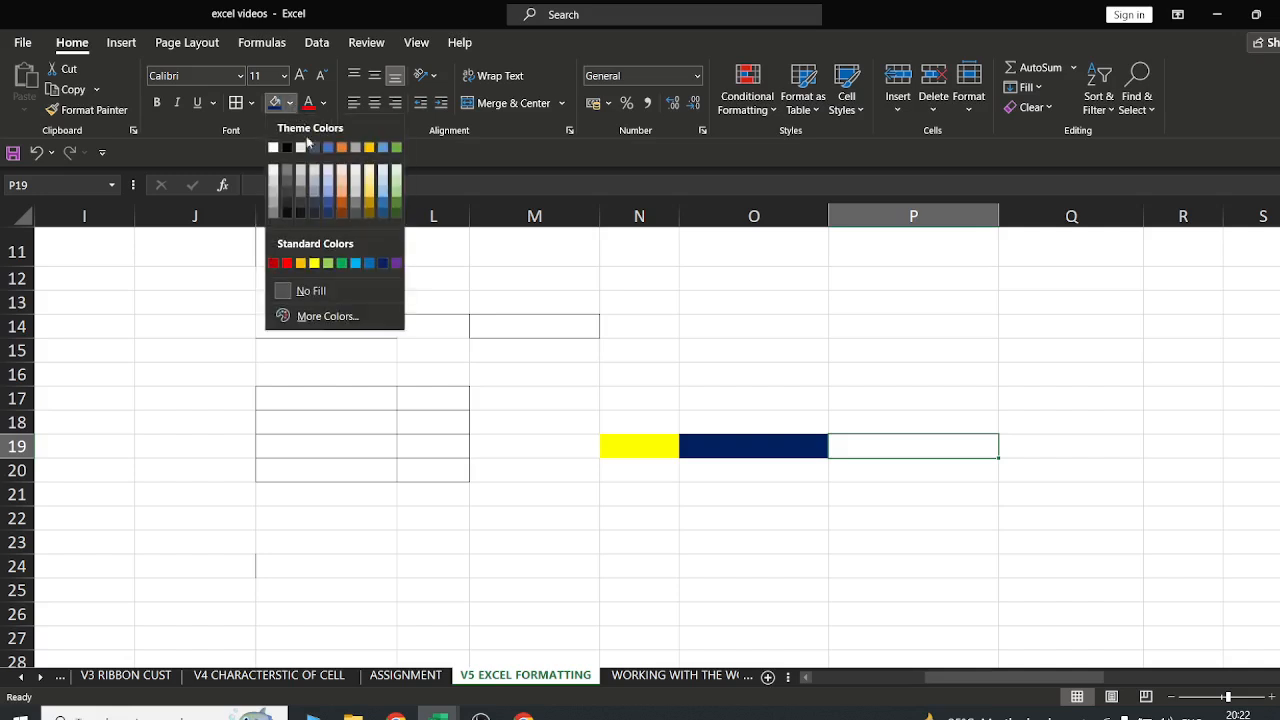
left_click(395, 264)
left_click(841, 498)
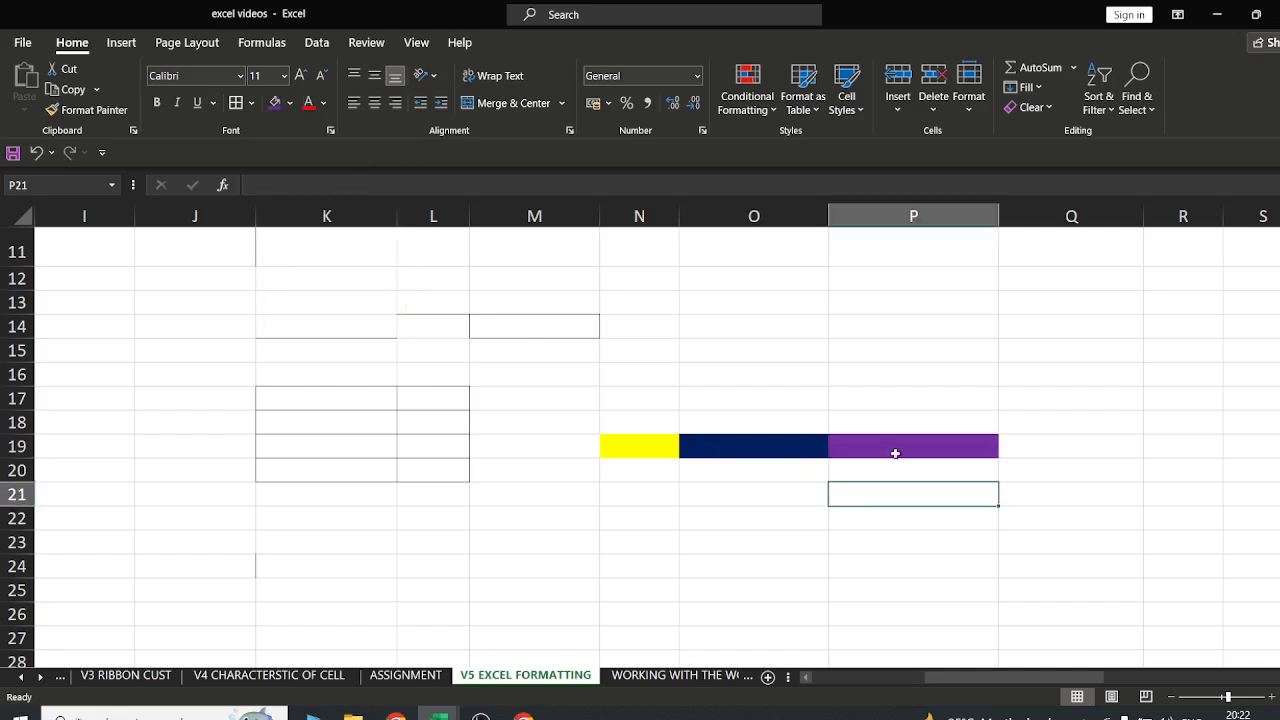
left_click_drag(895, 453, 674, 437)
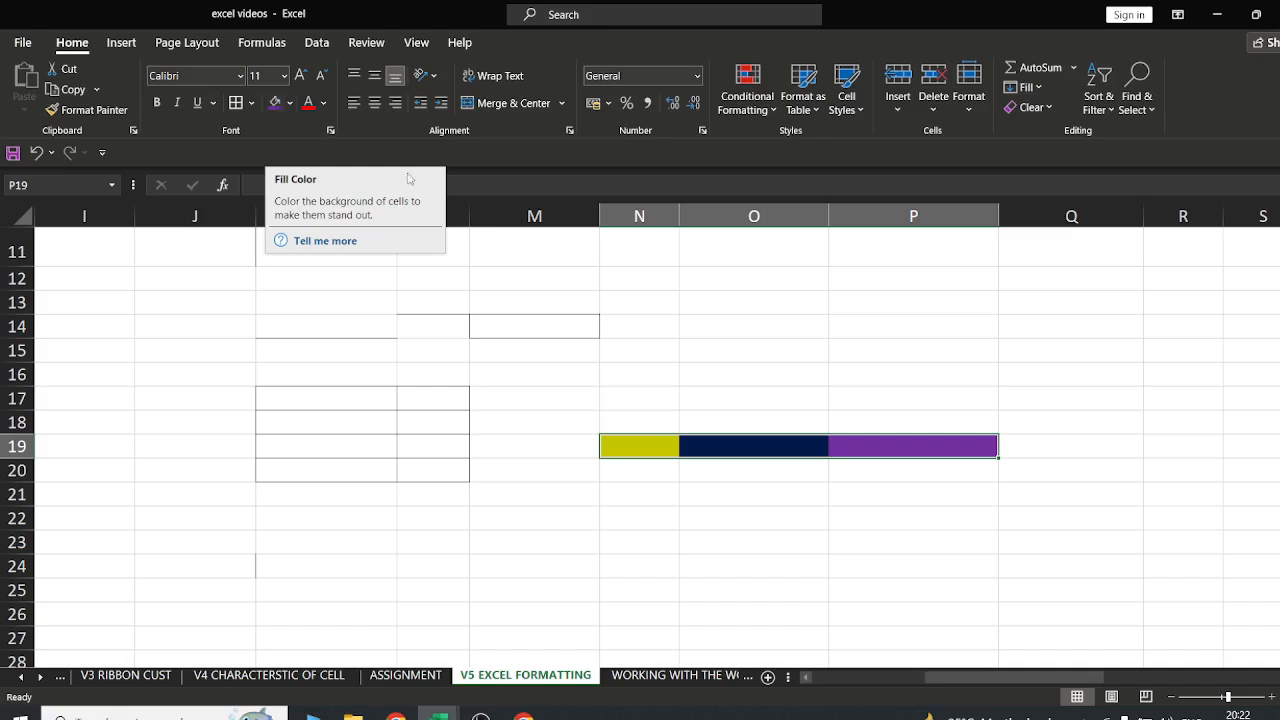
Enter the text RED in cell H17, beside the Font Color row, with red chosen as the font color
left_click_drag(945, 678, 825, 681)
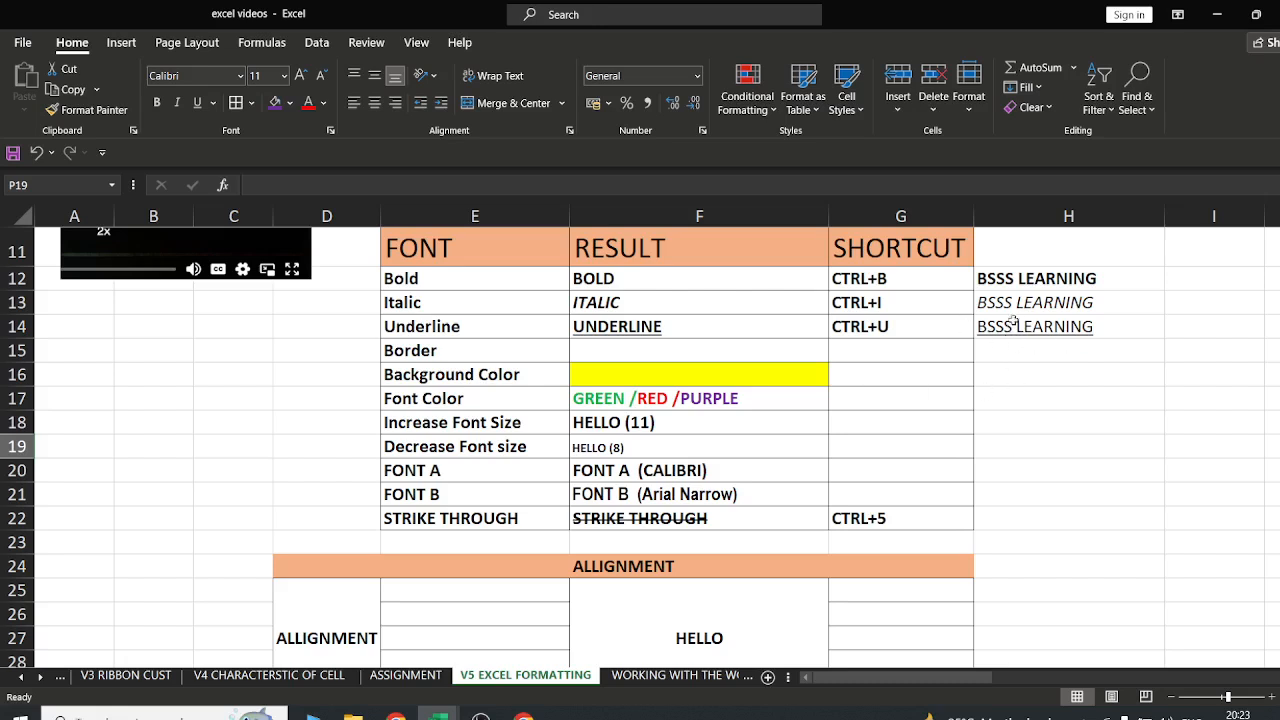
left_click(999, 398)
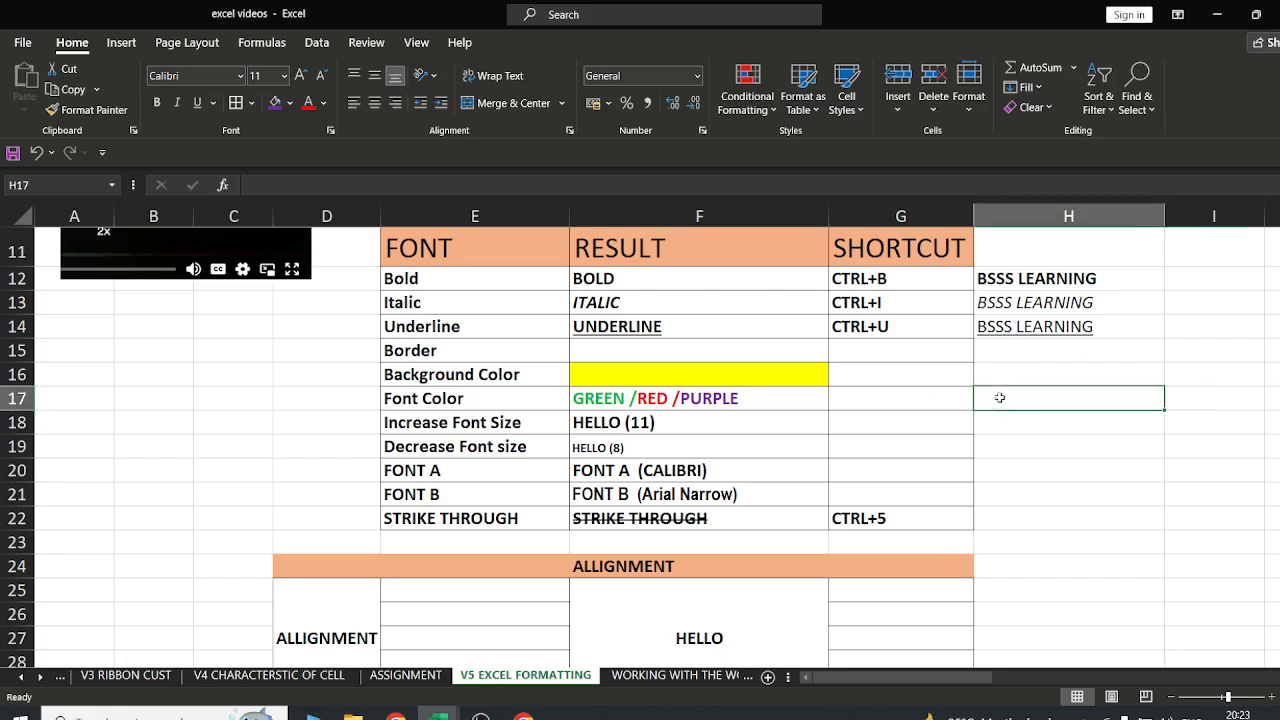
left_click(316, 104)
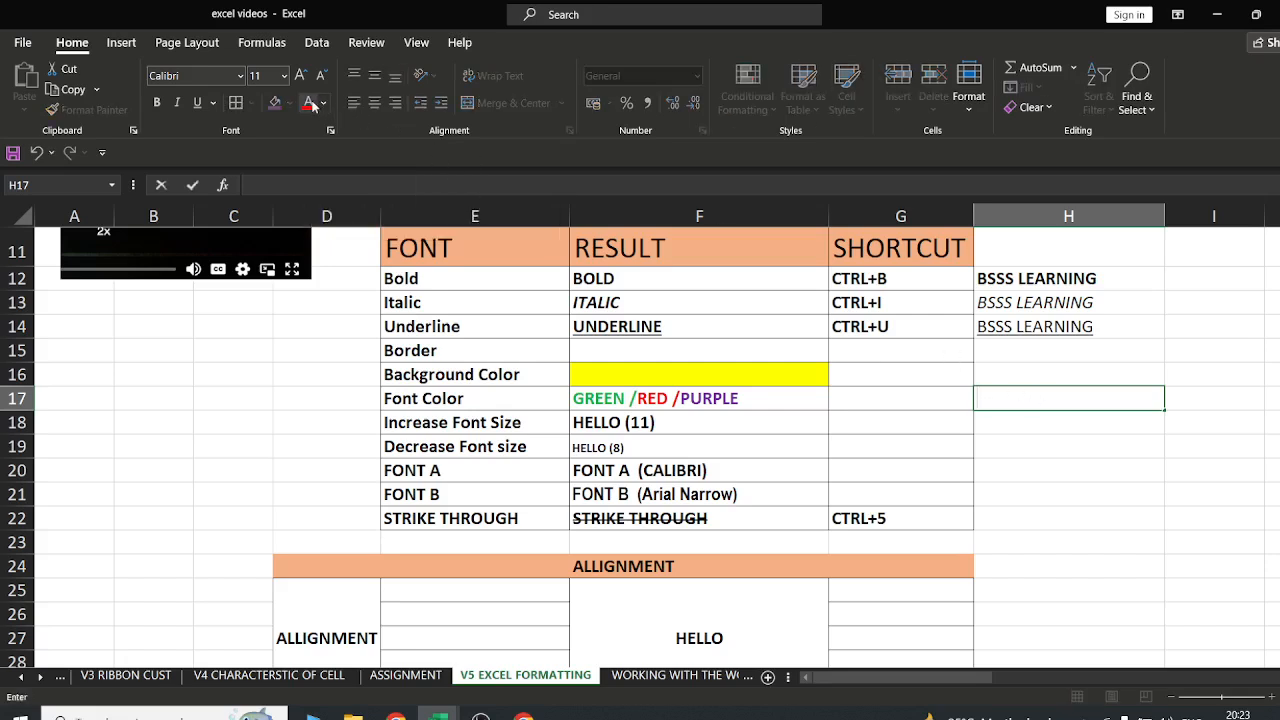
type("BSSS")
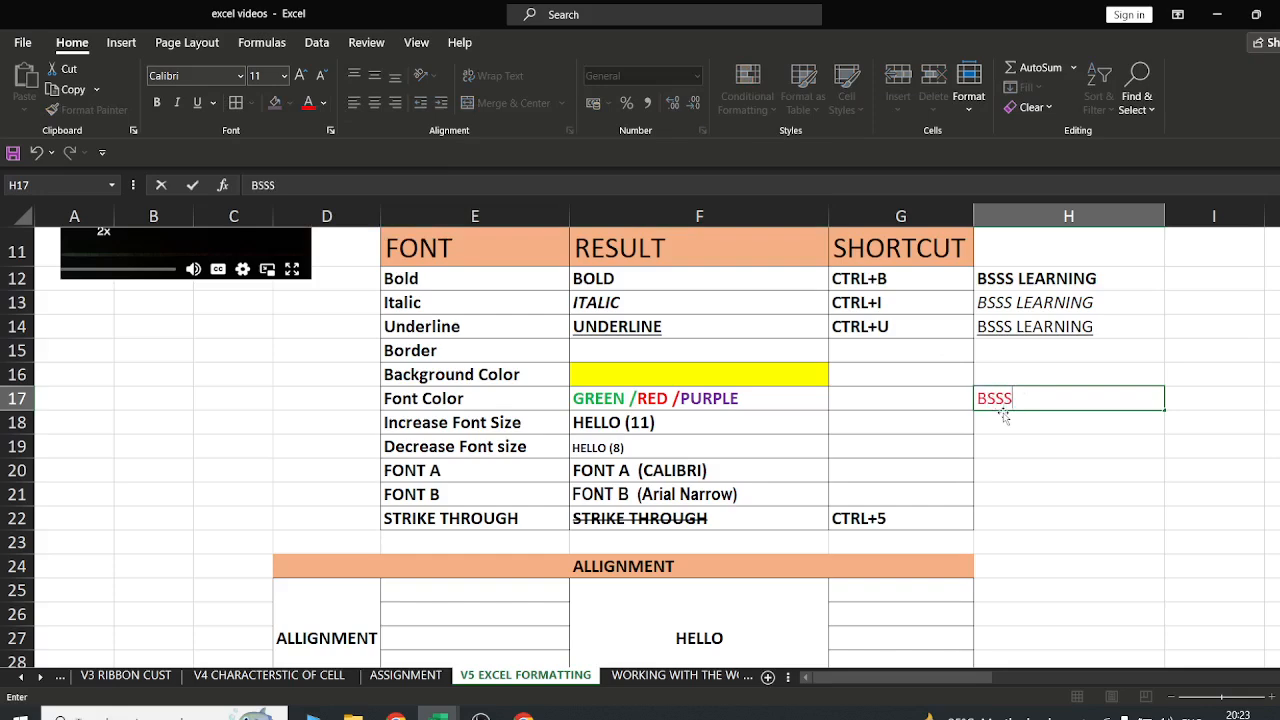
key("BackSpace")
key("BackSpace")
key("BackSpace")
key("BackSpace")
type("RED")
key("Return")
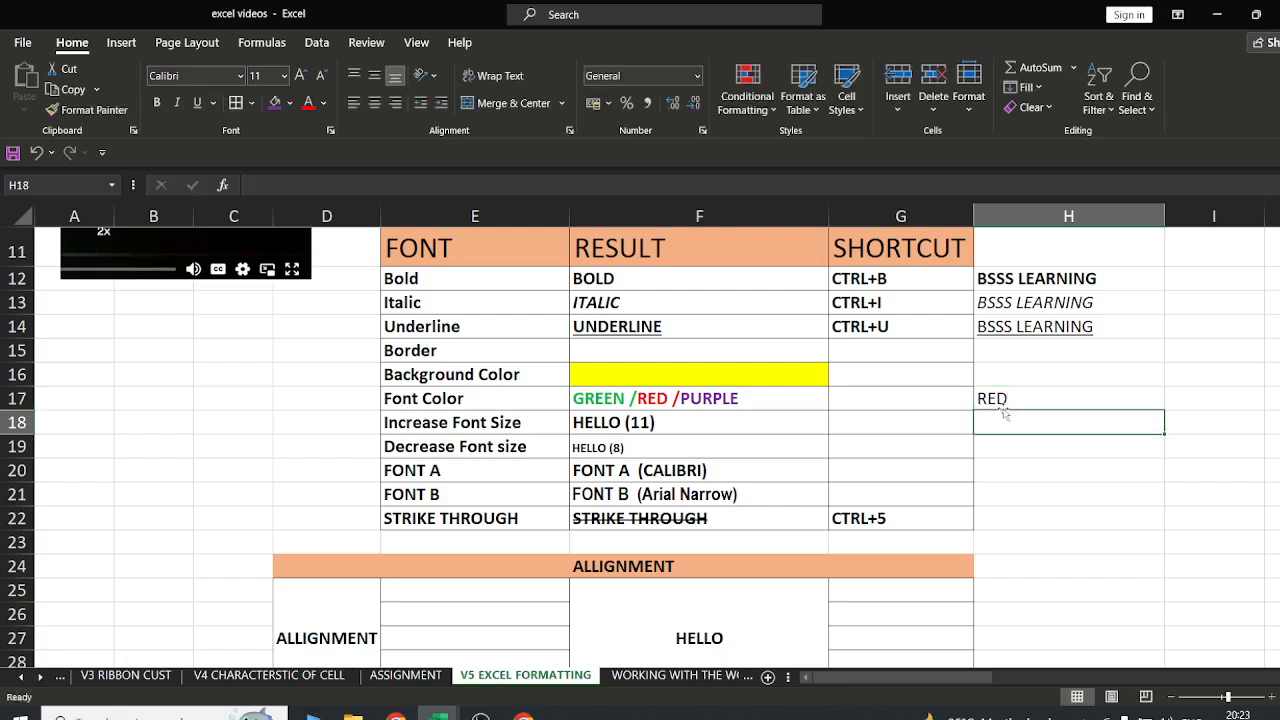
Apply the red font color to the text in cell H17
left_click(1003, 398)
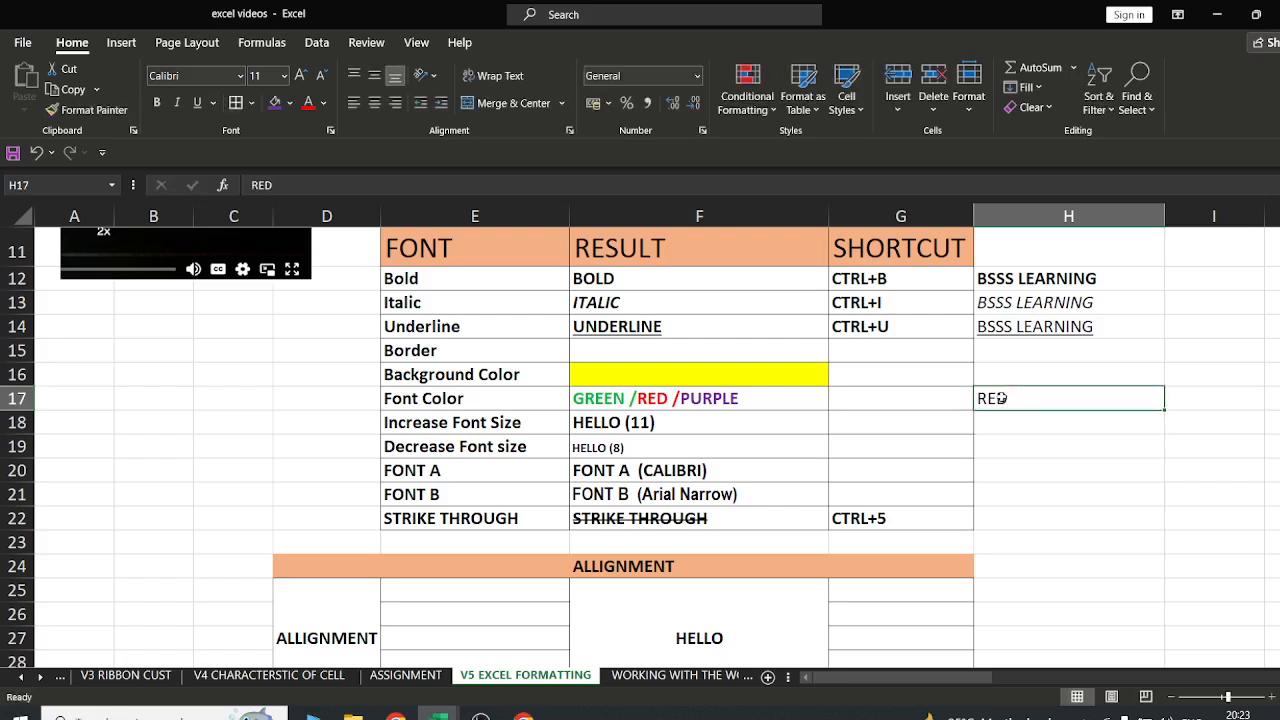
left_click(309, 102)
key("Up")
key("Up")
double_click(1013, 397)
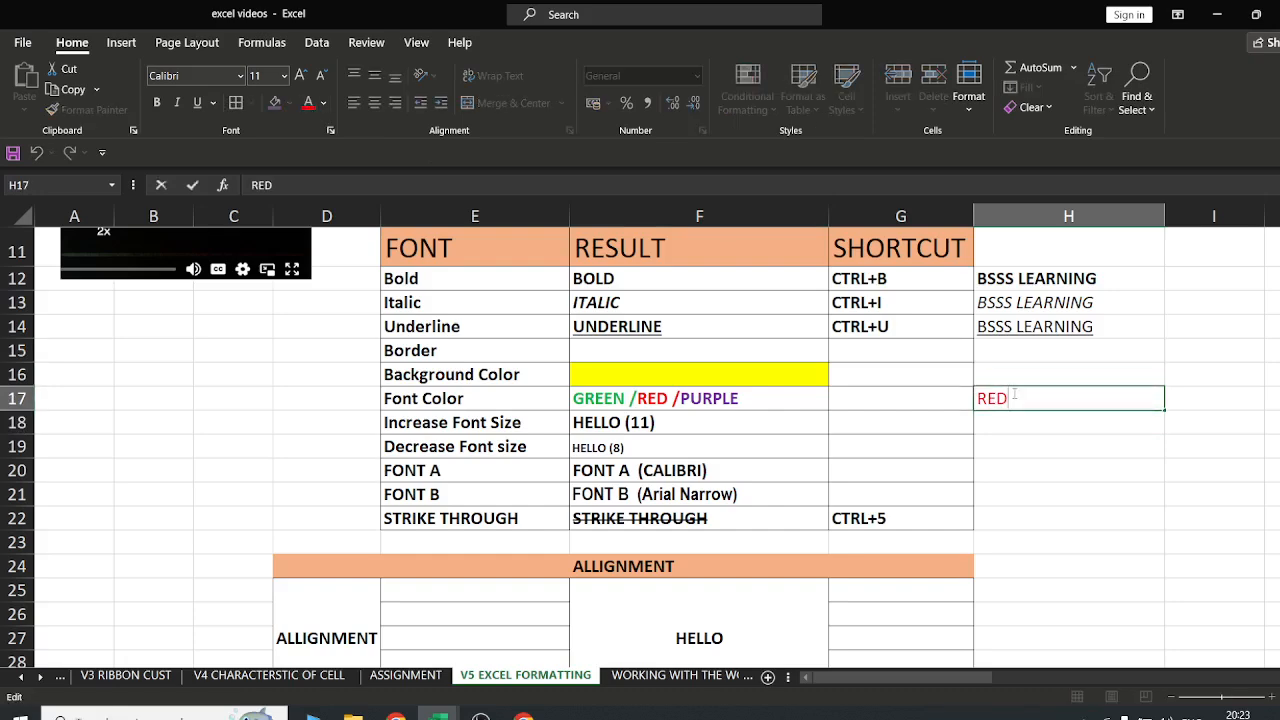
Append /GREEN to the text in cell H17 and color only the word GREEN with the green theme color
type("/GREEN")
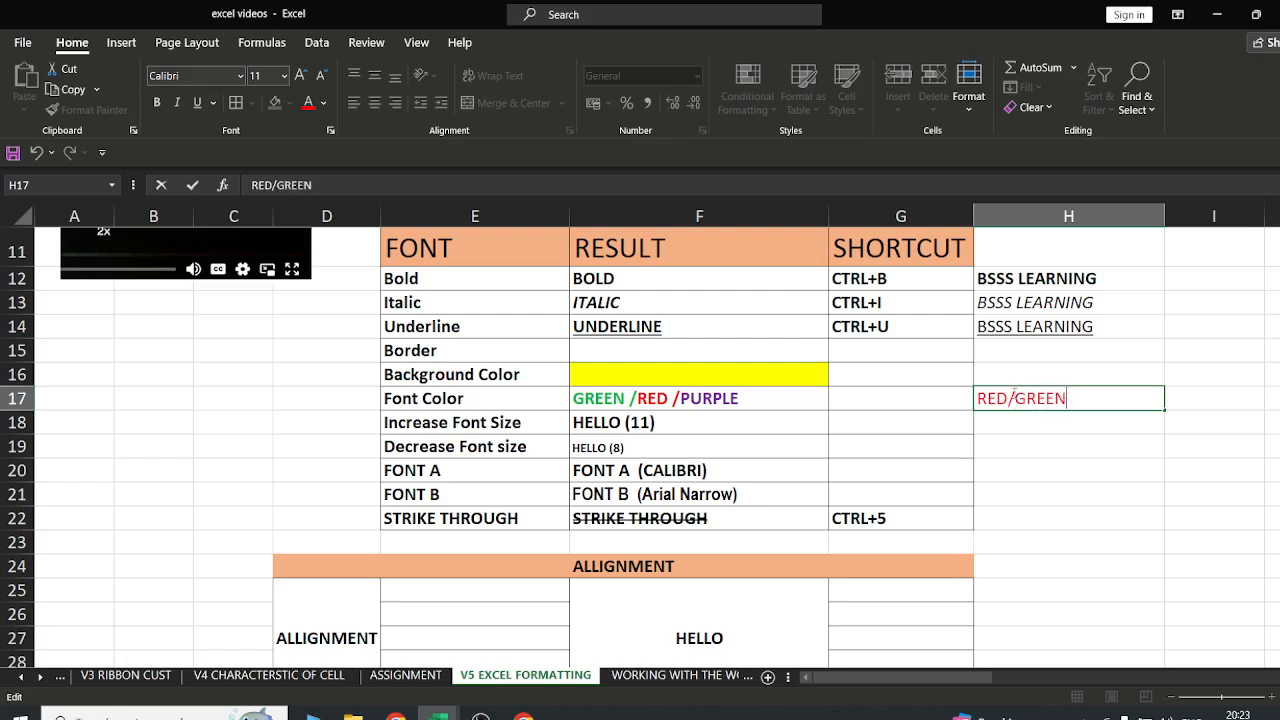
left_click(1063, 425)
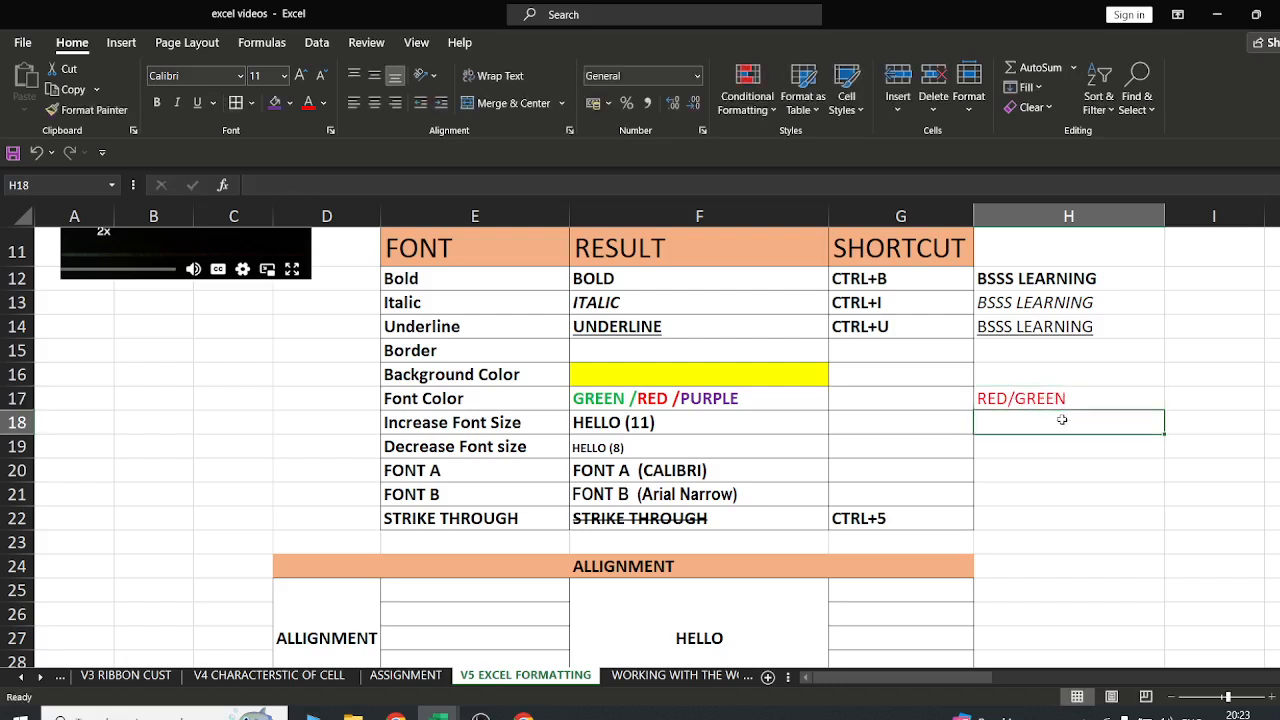
double_click(1068, 397)
left_click_drag(1068, 397, 1008, 397)
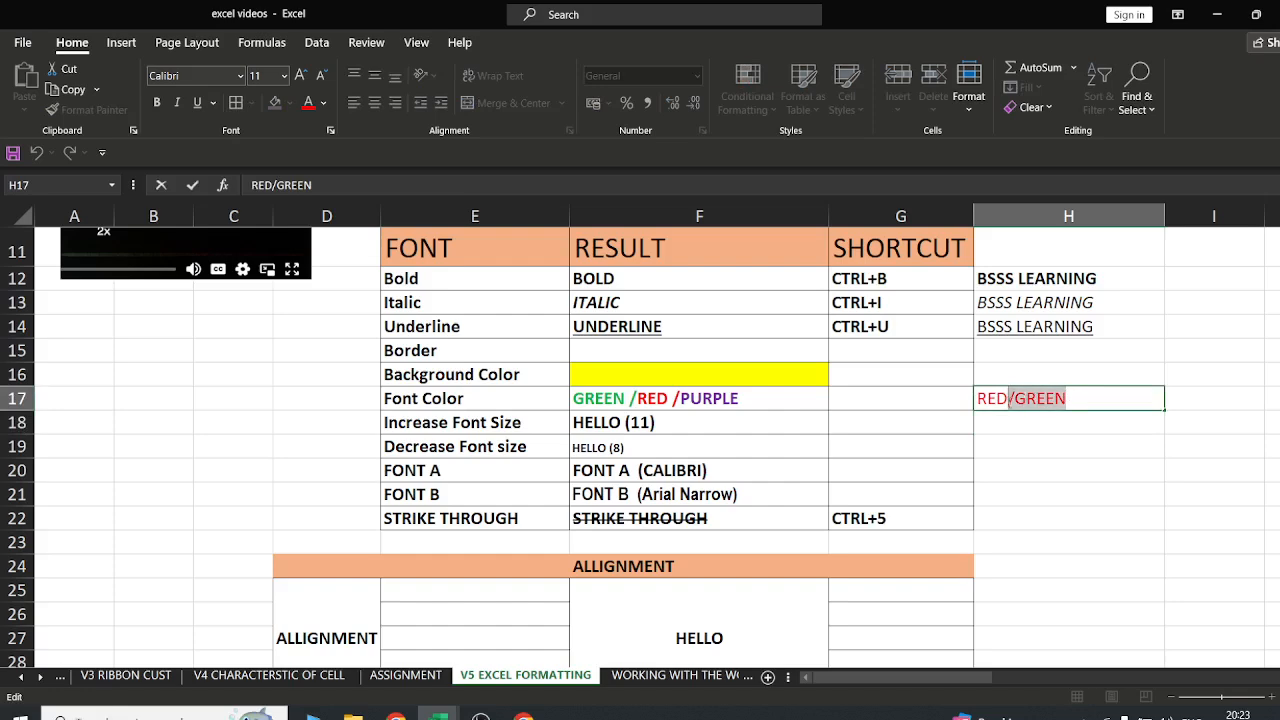
left_click(328, 106)
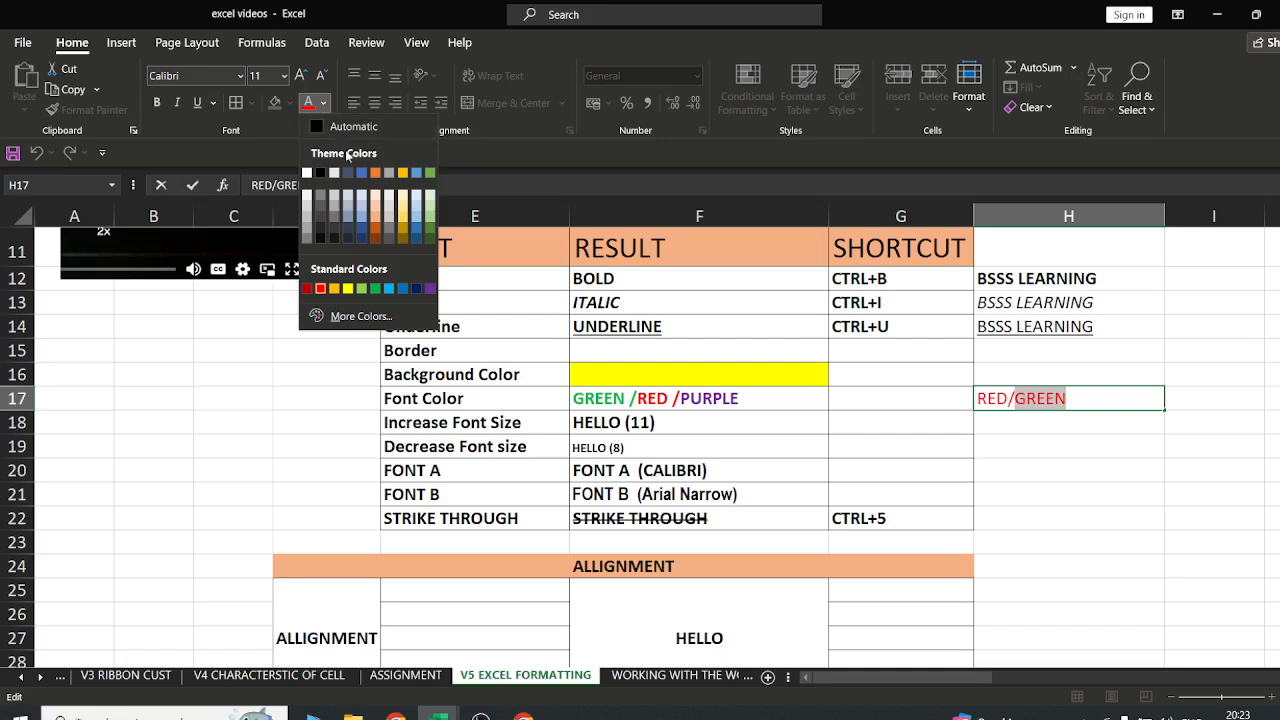
left_click(431, 176)
left_click(1031, 440)
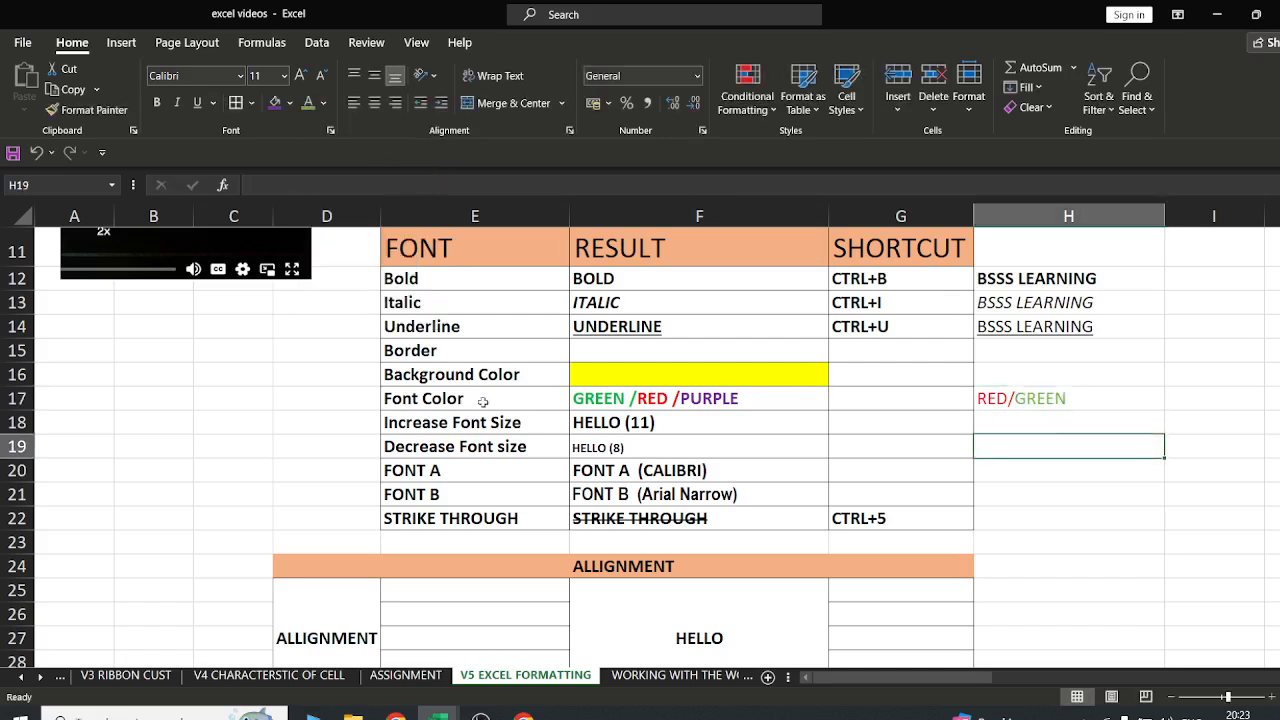
left_click_drag(482, 401, 1031, 398)
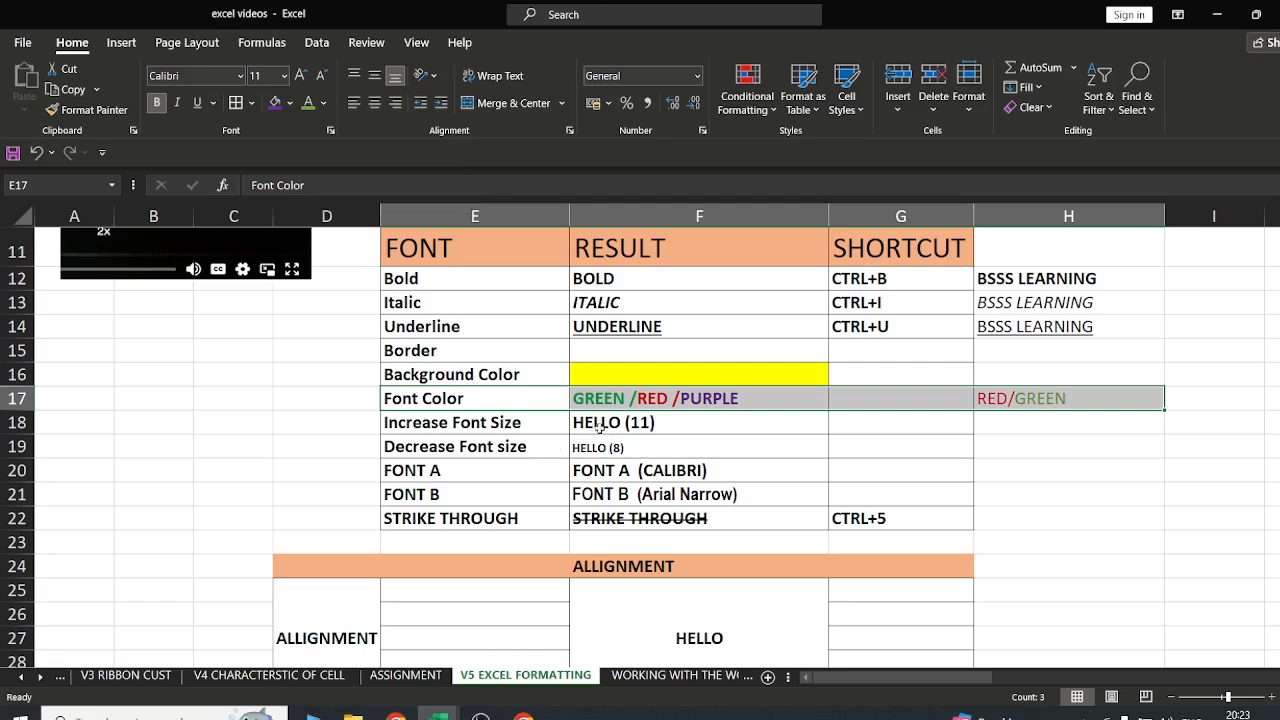
Enter BSSS LEARNING in cell H18, beside the Increase Font Size row, and make it bold
left_click(1007, 429)
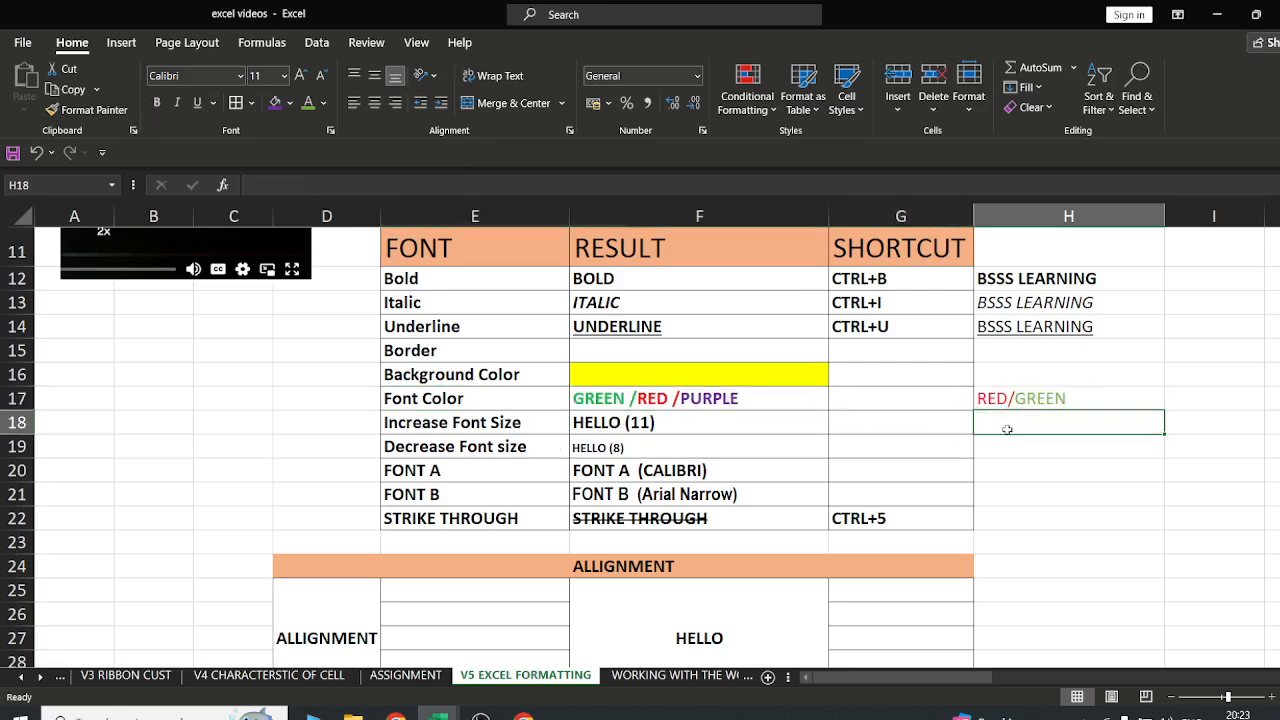
type("BSSS L")
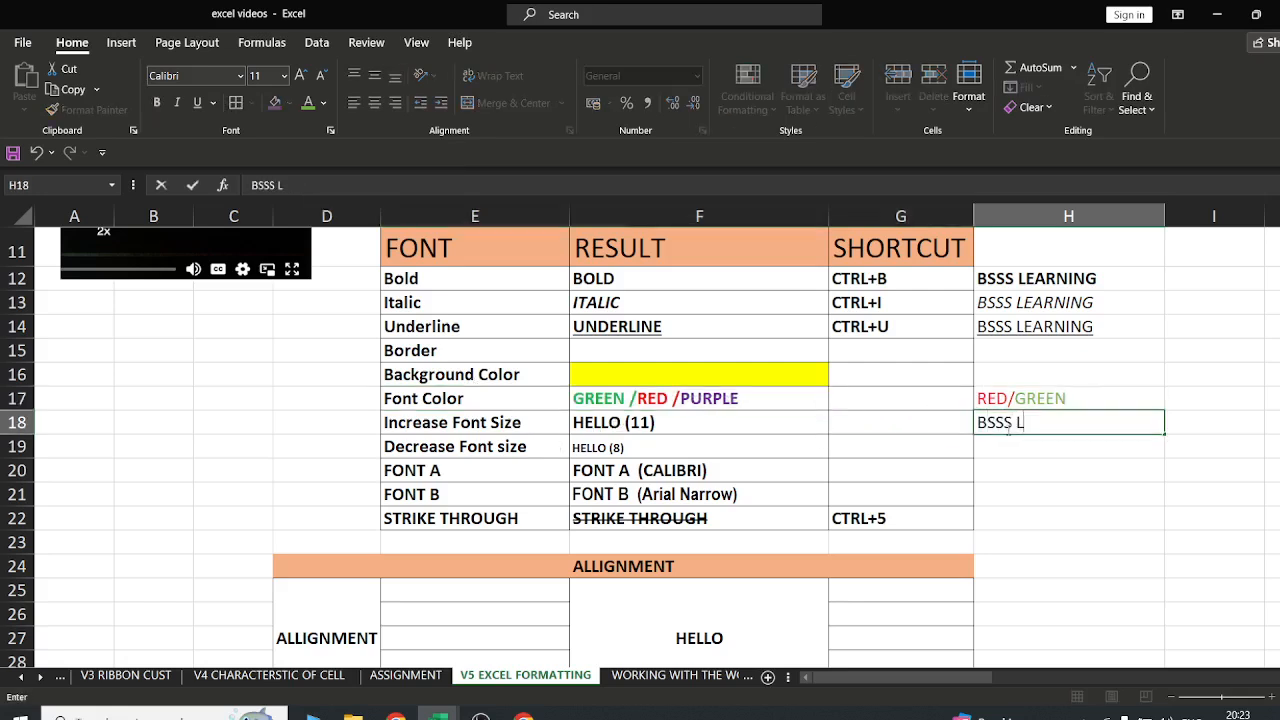
type("EARNING")
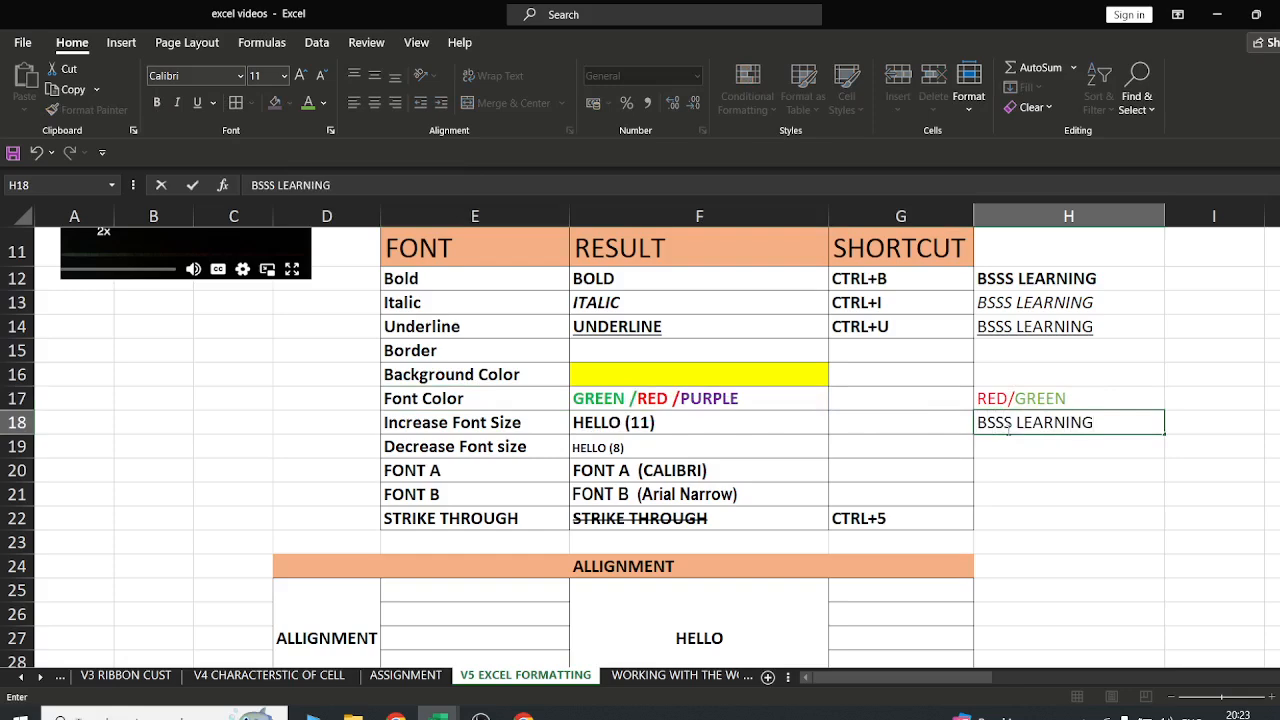
key("Return")
left_click(1055, 423)
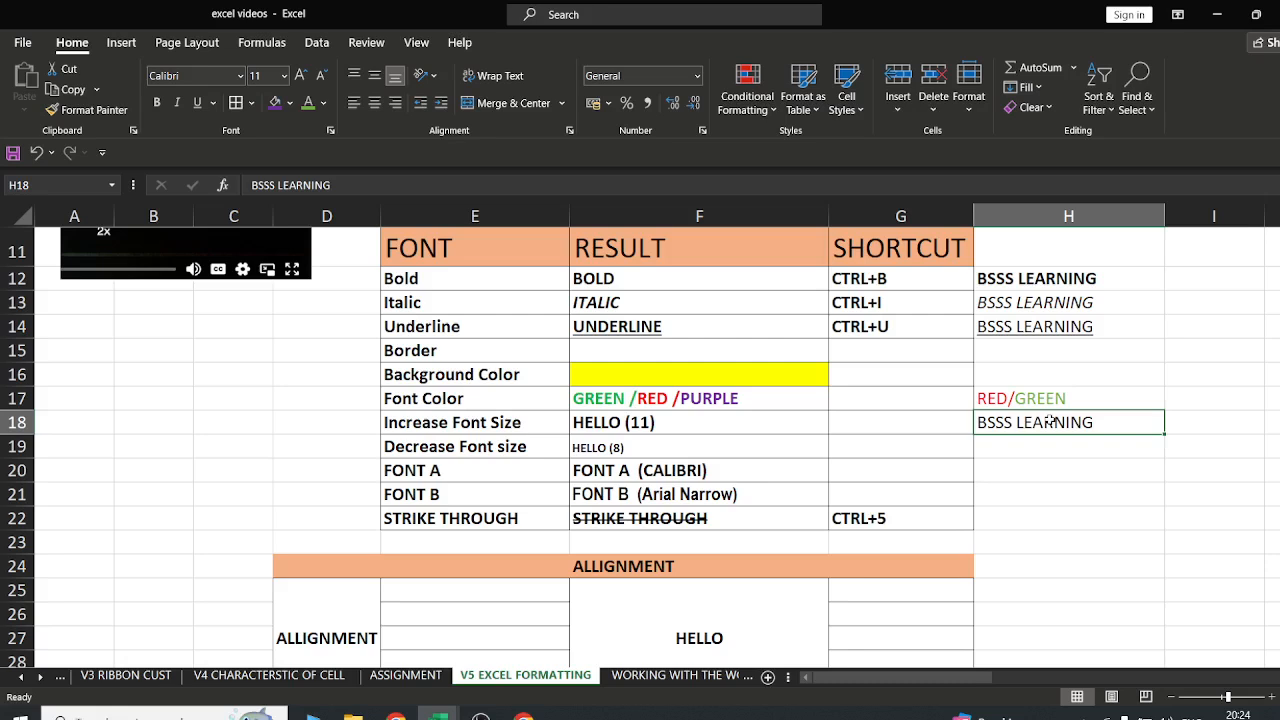
key("ctrl+b")
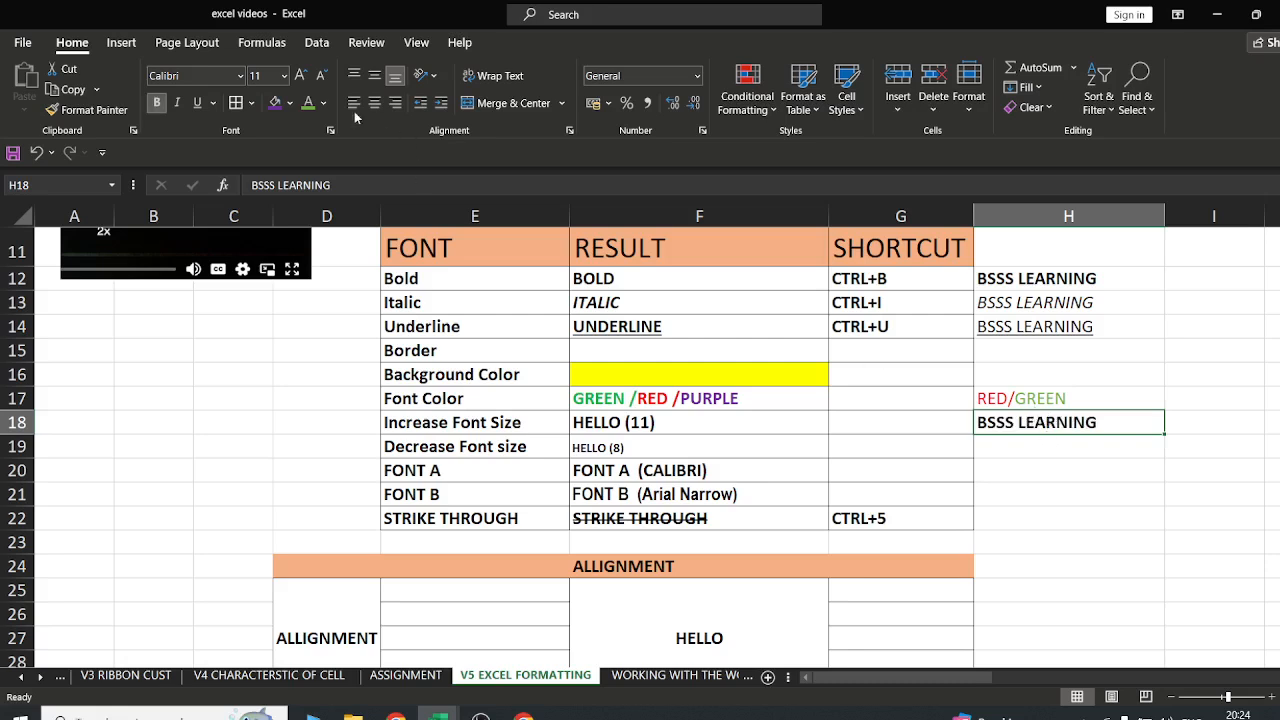
Decrease the font size of cell H18 increment by increment to 8
left_click(322, 78)
left_click(322, 78)
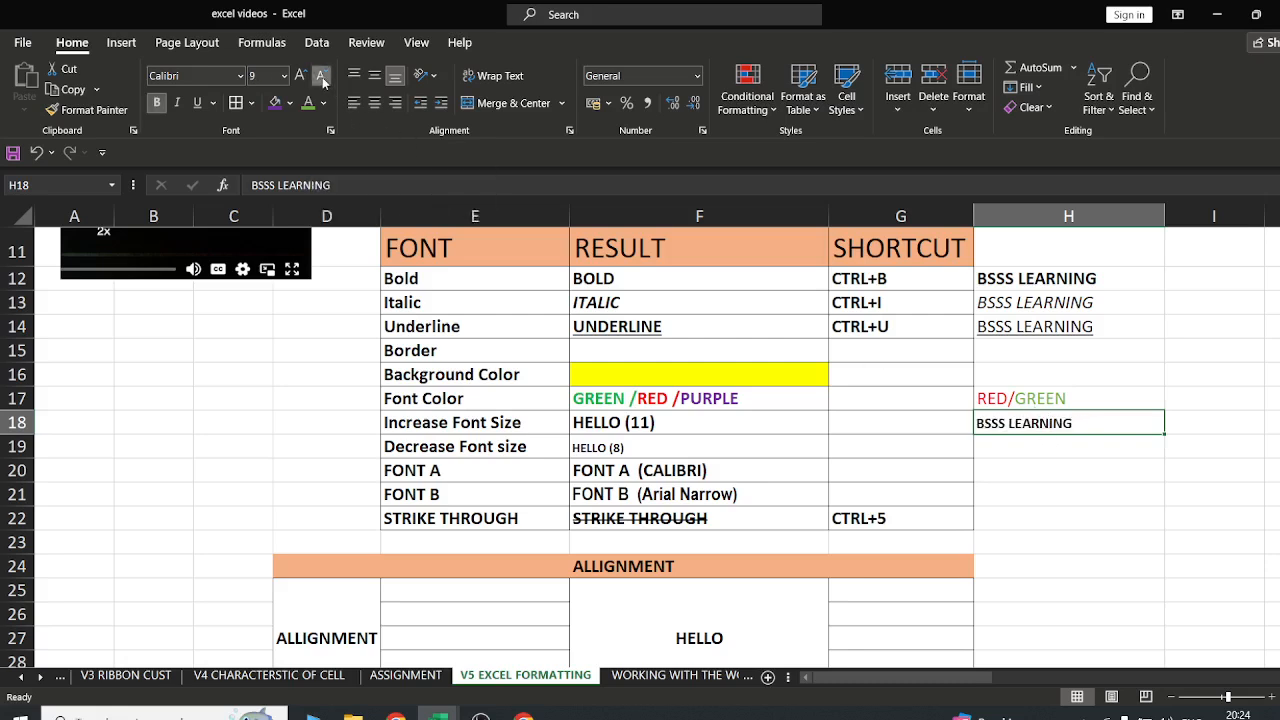
left_click(322, 78)
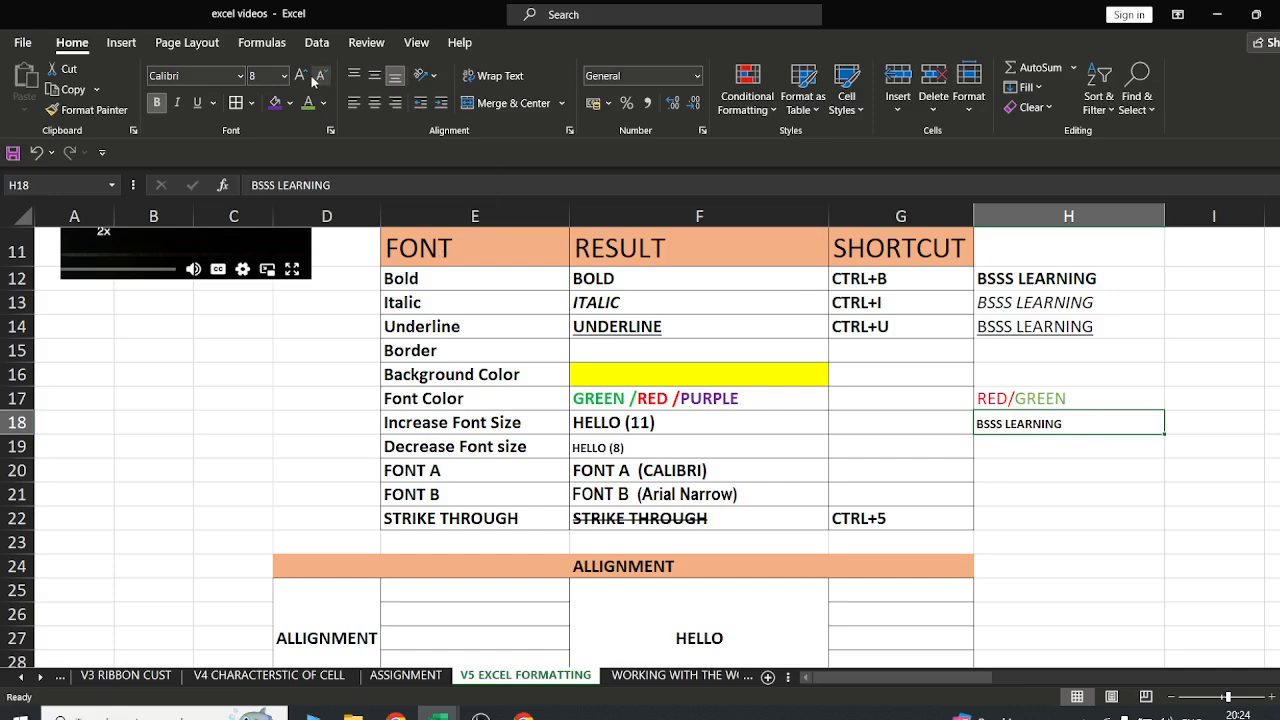
Increase the font size of cell H18 stepwise to 14, and reduce it stepwise to 10
left_click(301, 77)
left_click(301, 77)
left_click(301, 77)
left_click(301, 77)
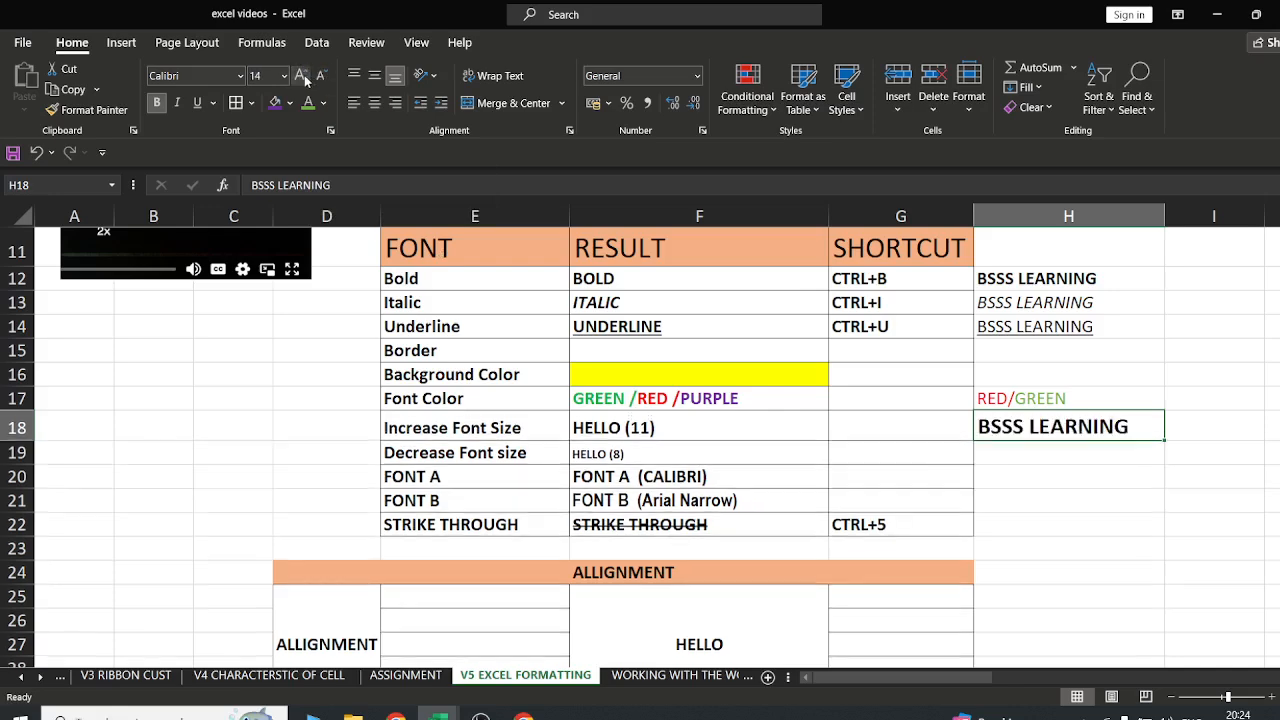
left_click(319, 78)
left_click(319, 78)
left_click(319, 78)
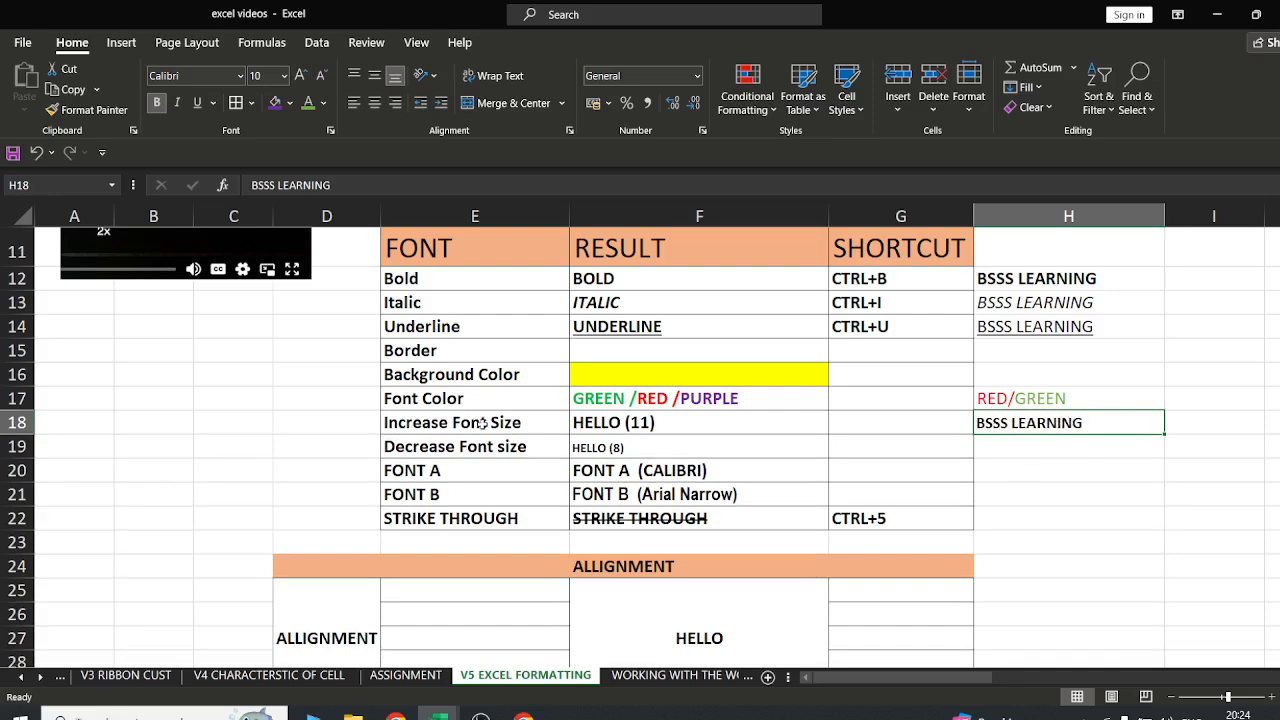
Set the font size of the text in cell H18 to exactly 12
left_click(1018, 453)
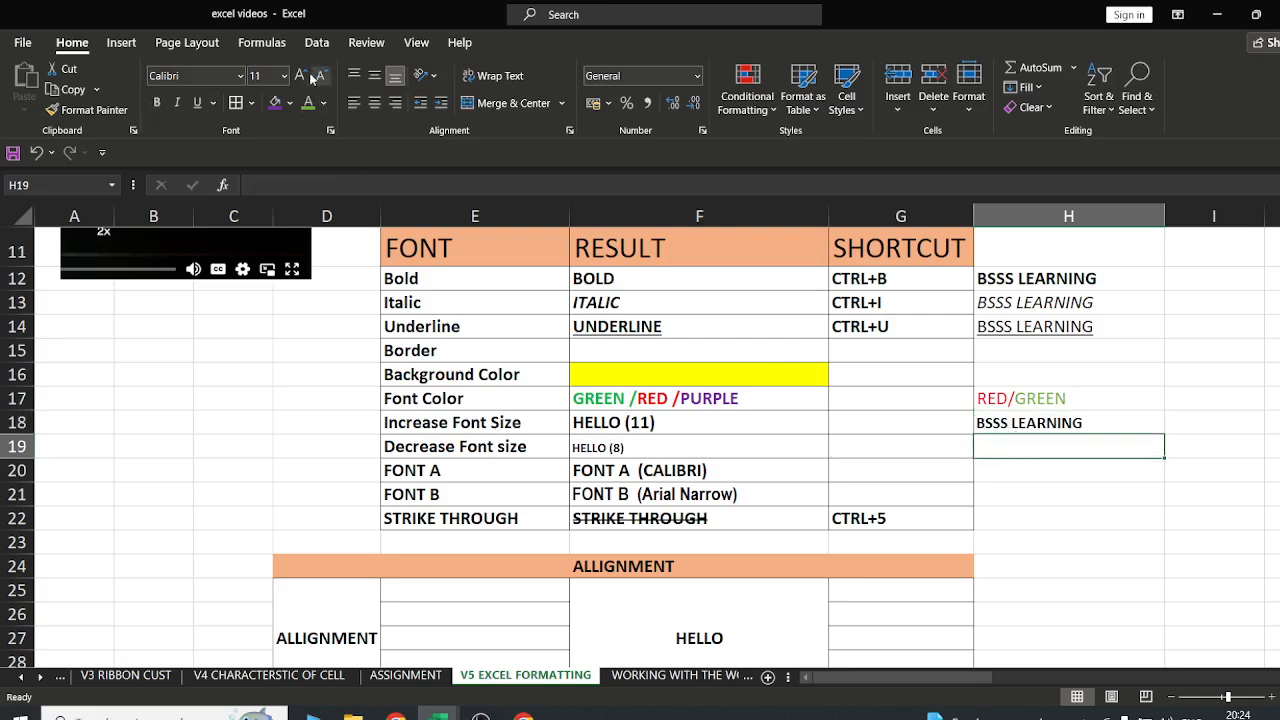
left_click(1018, 423)
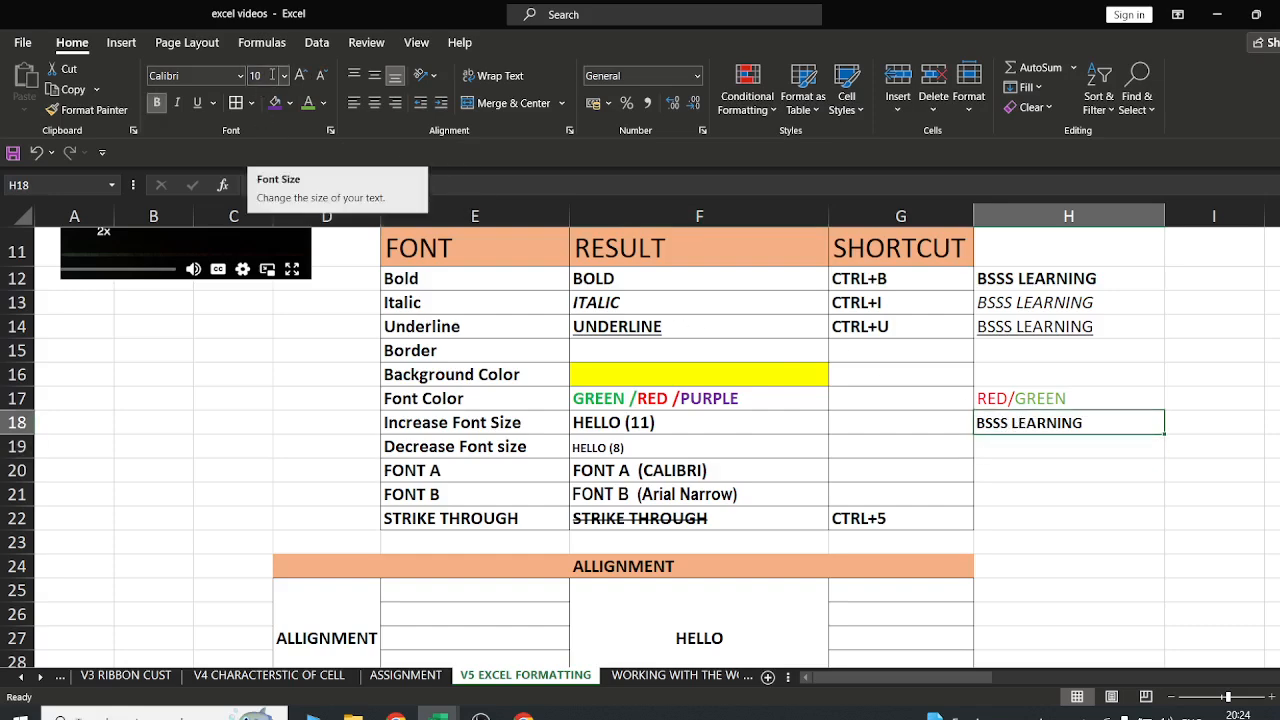
left_click(271, 75)
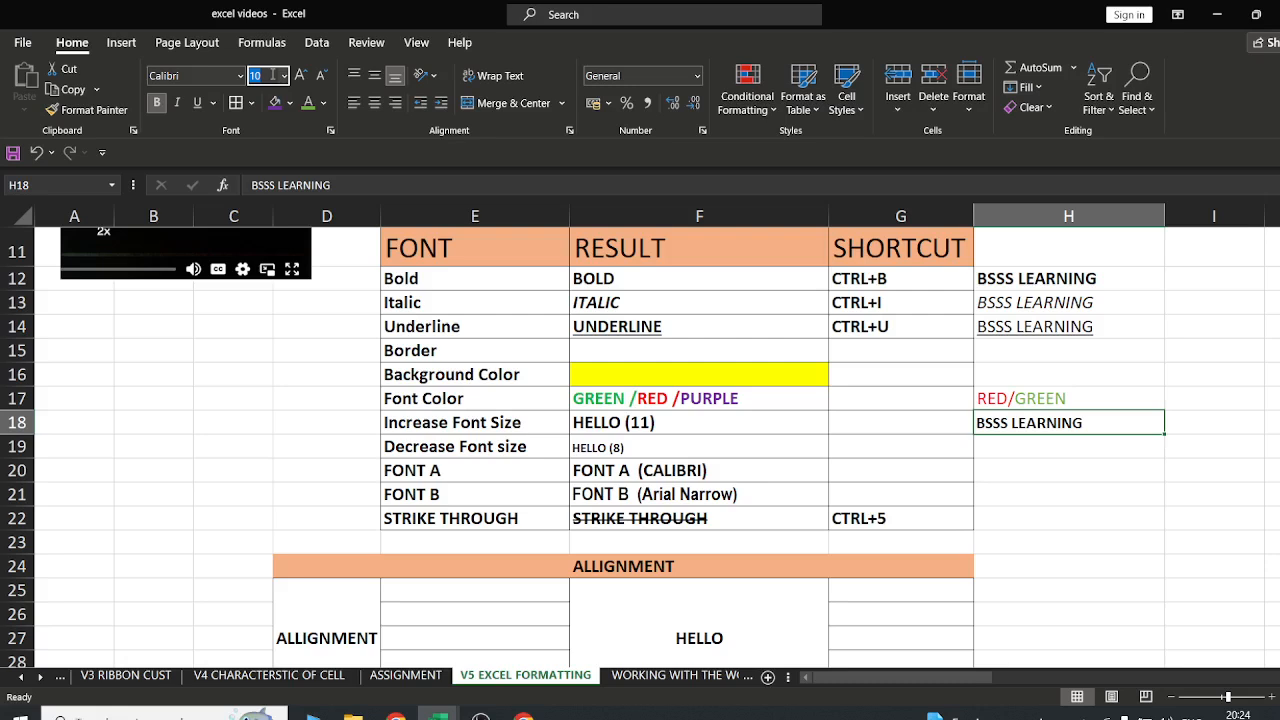
type("12")
key("Return")
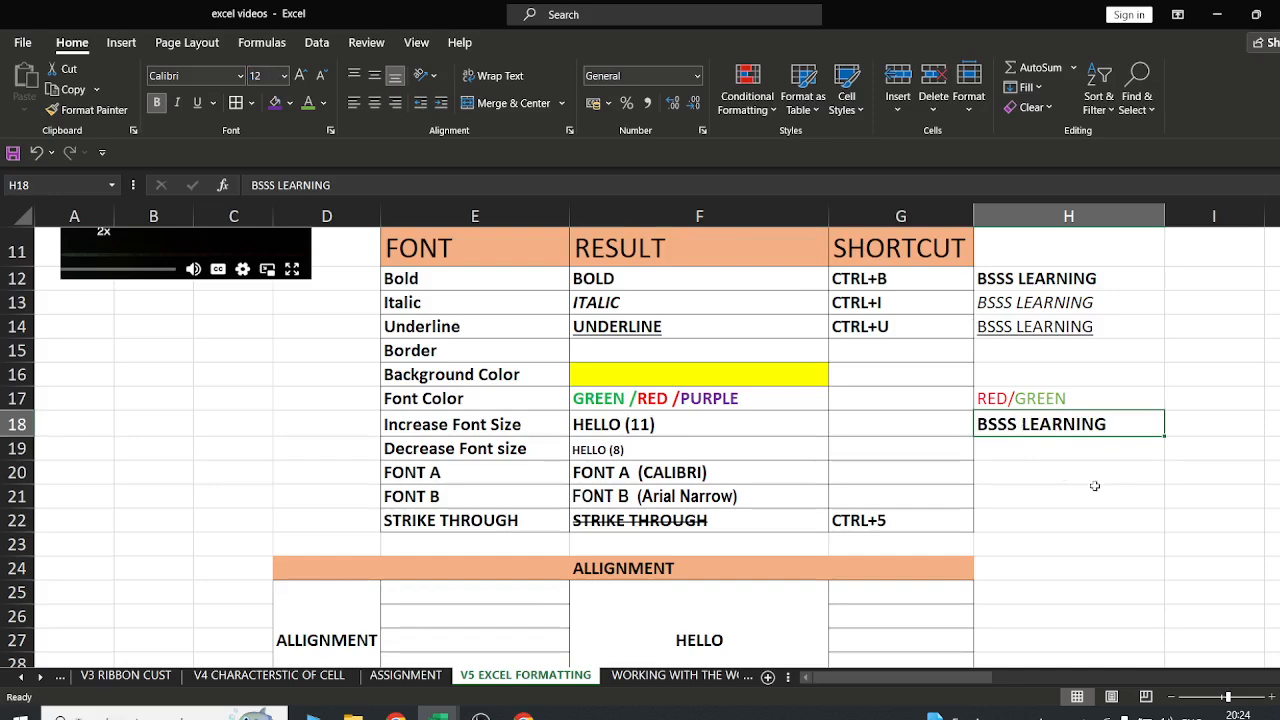
Fill the contents of cell H18 down into H19 and set the font size of H19 to 2
left_click(1041, 443)
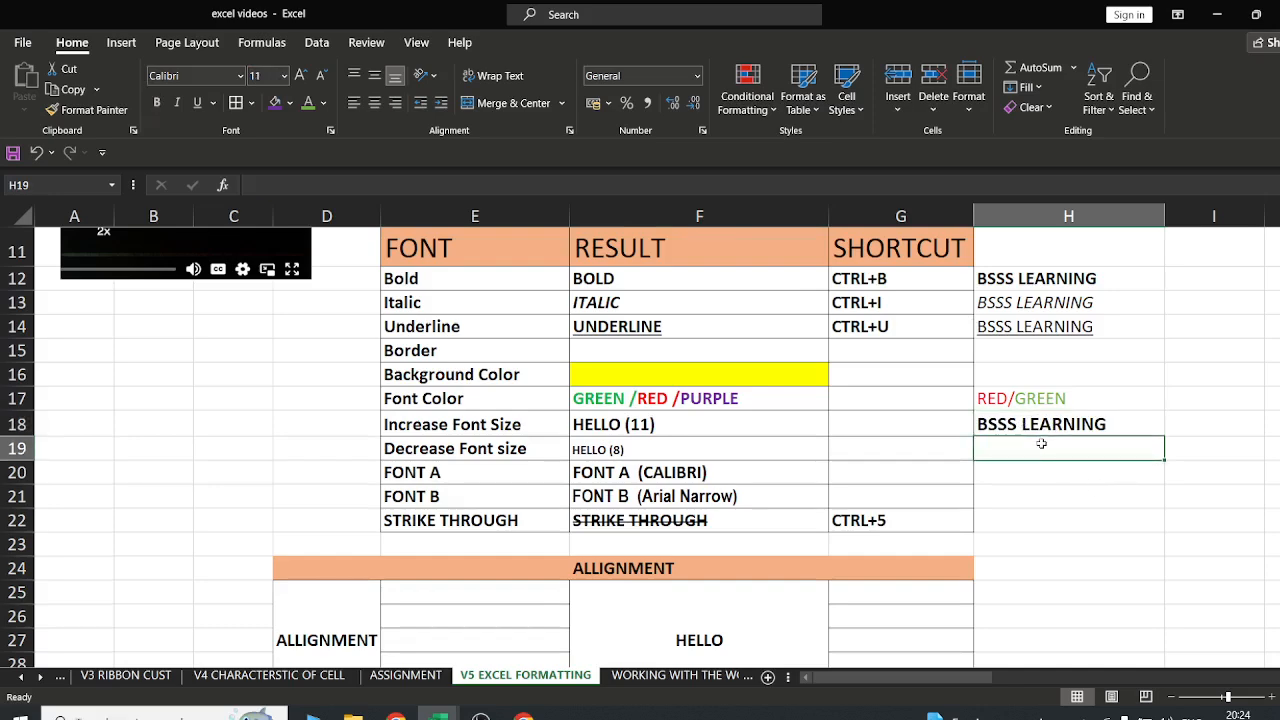
key("ctrl+d")
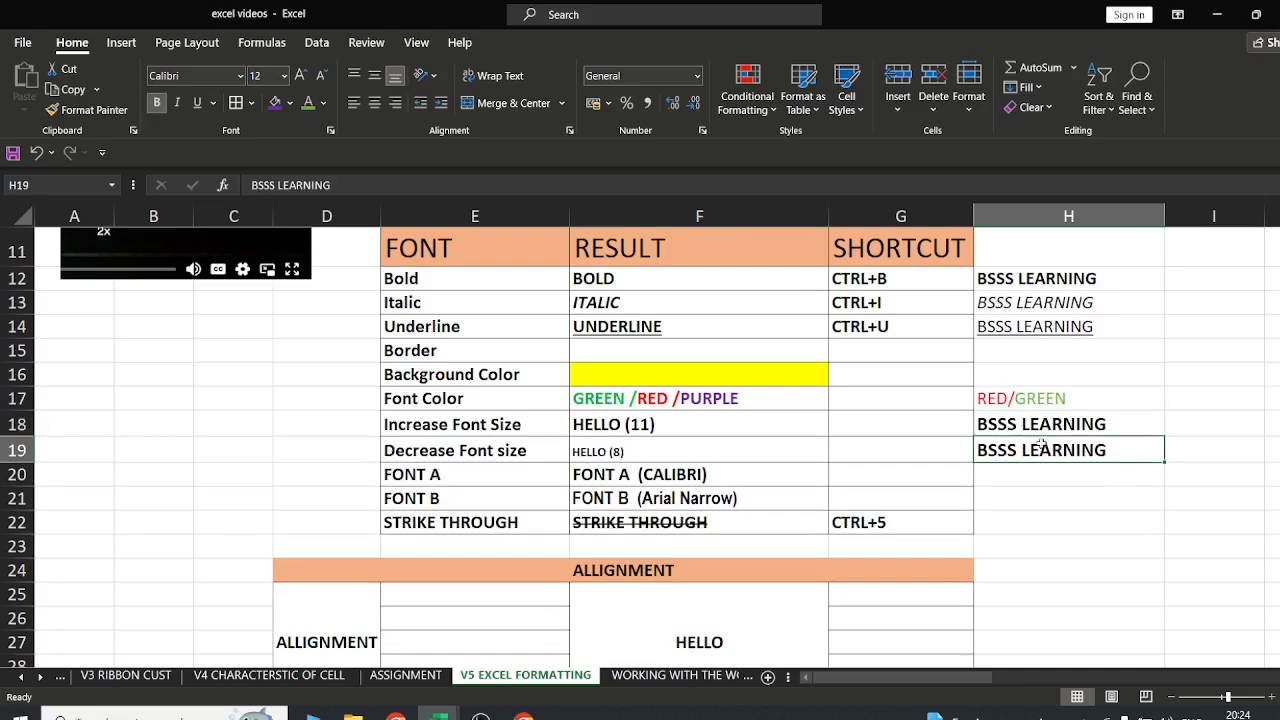
left_click(262, 75)
type("2")
key("Return")
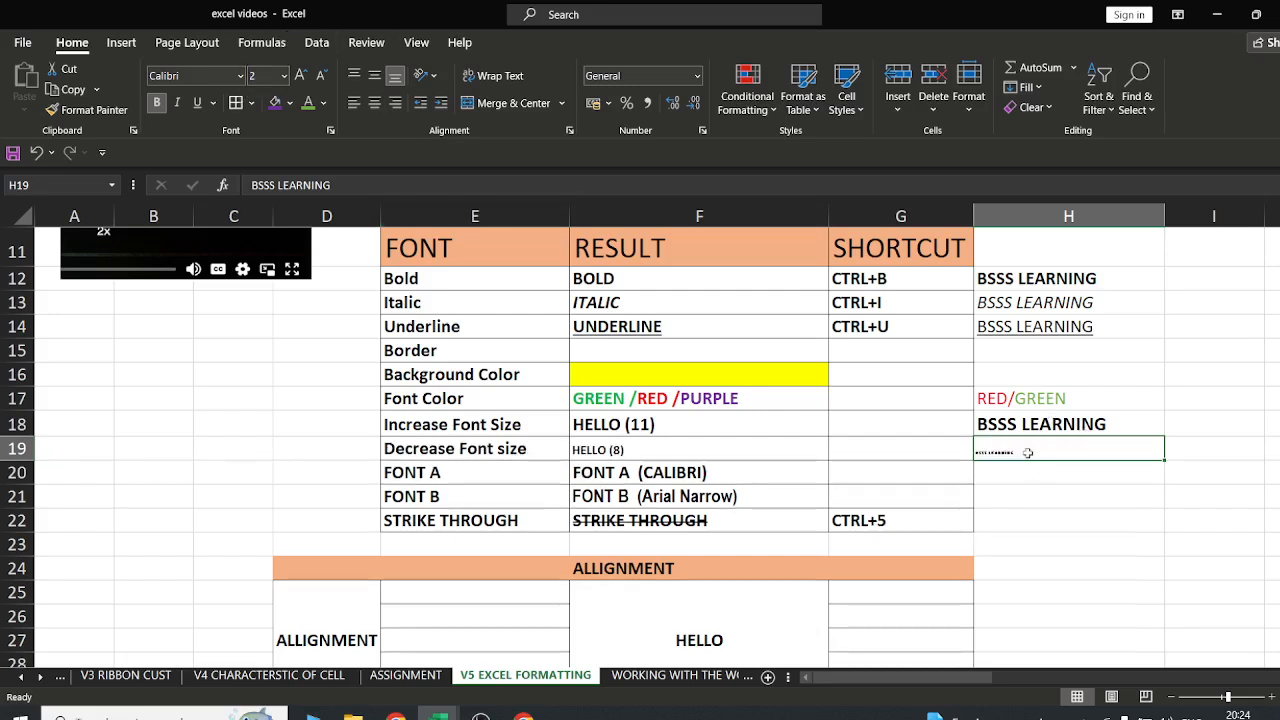
Set the font size of cell H19 to 8
left_click(258, 75)
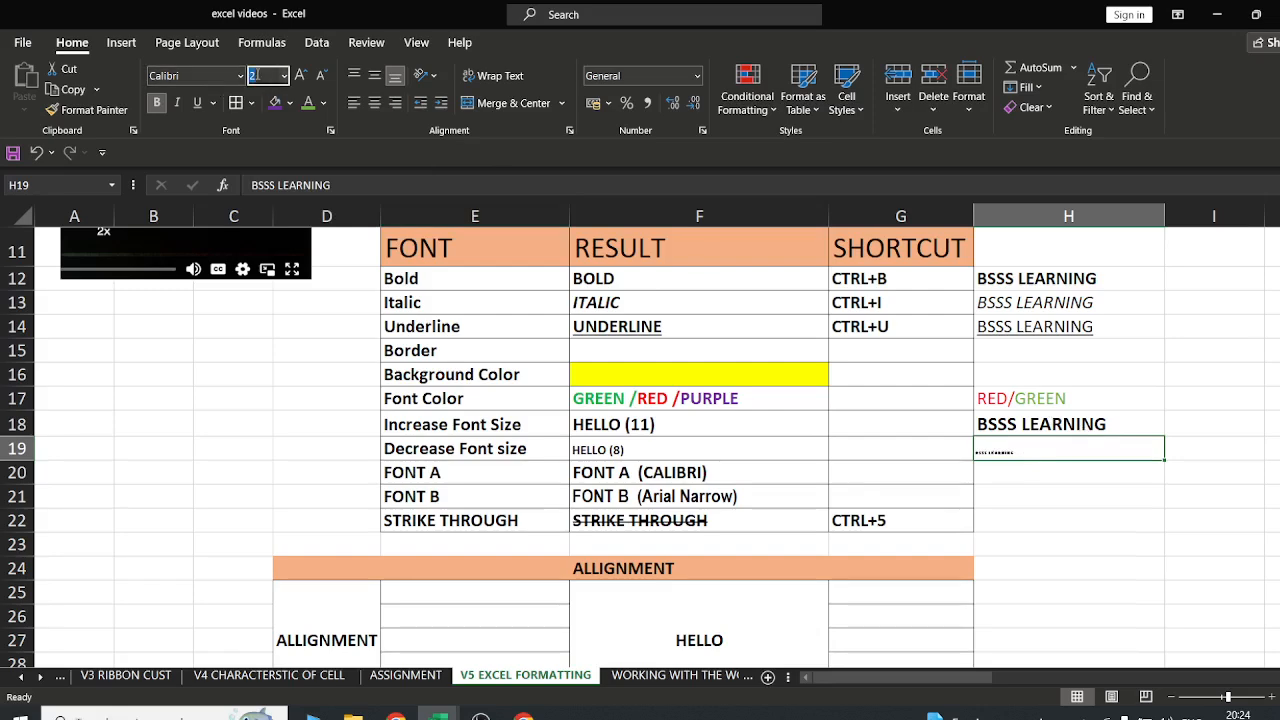
type("8")
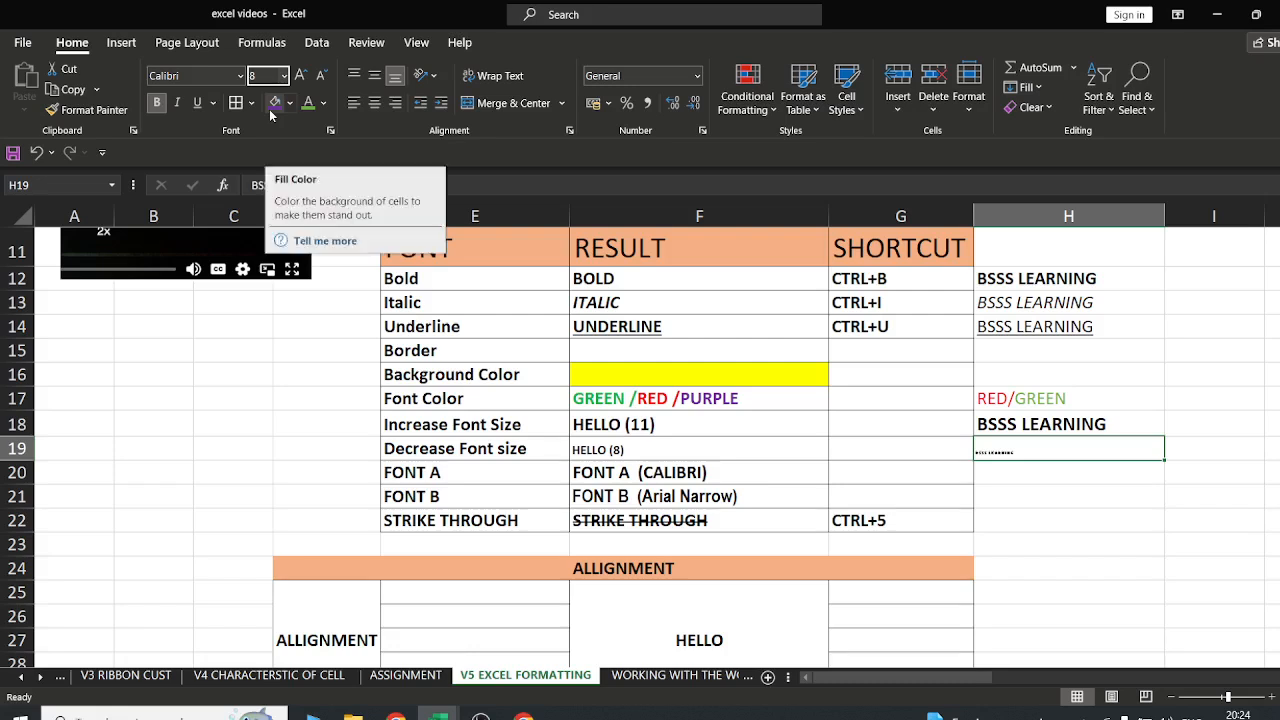
key("Return")
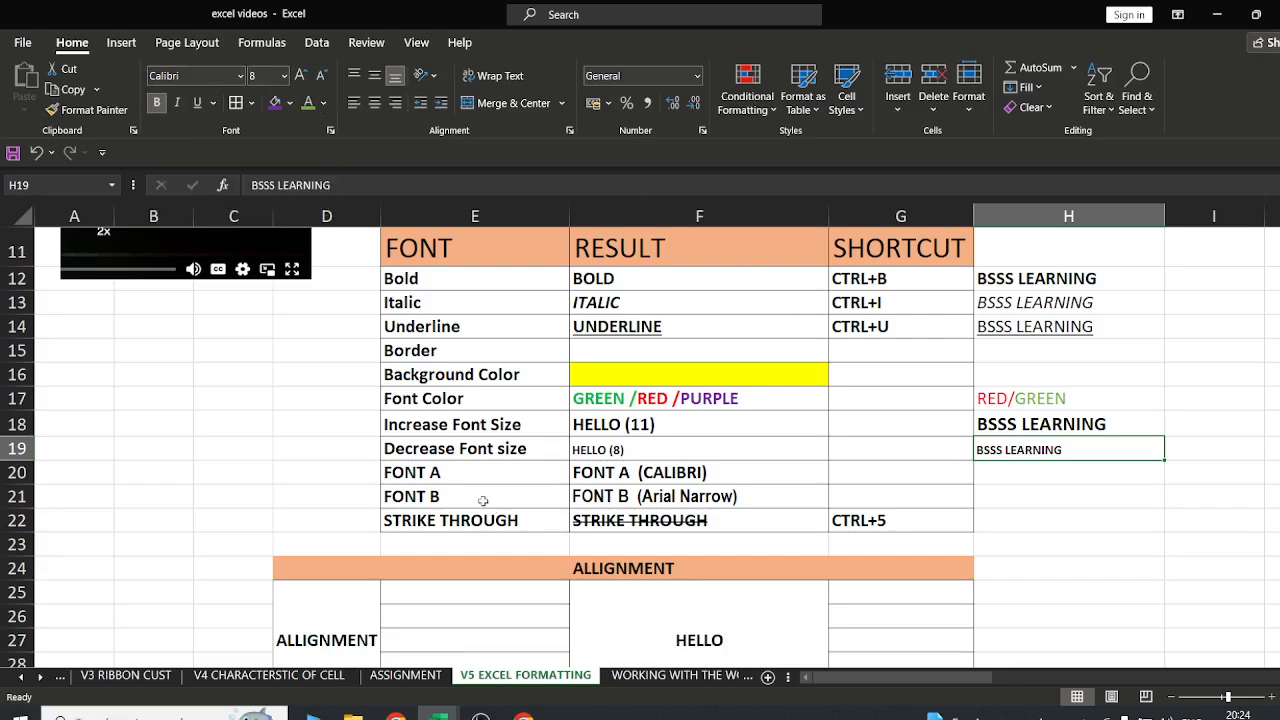
Browse the list of available fonts for the FONT B label cell E21
left_click(463, 474)
left_click(484, 494)
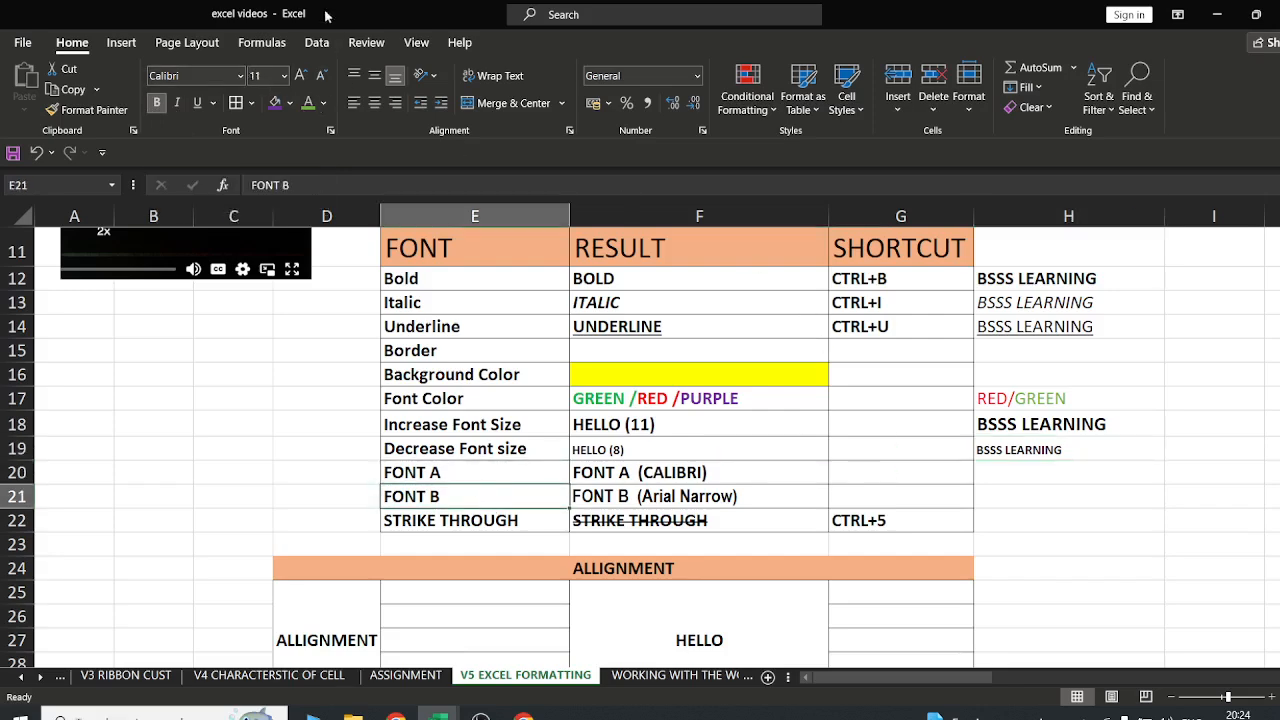
left_click(241, 77)
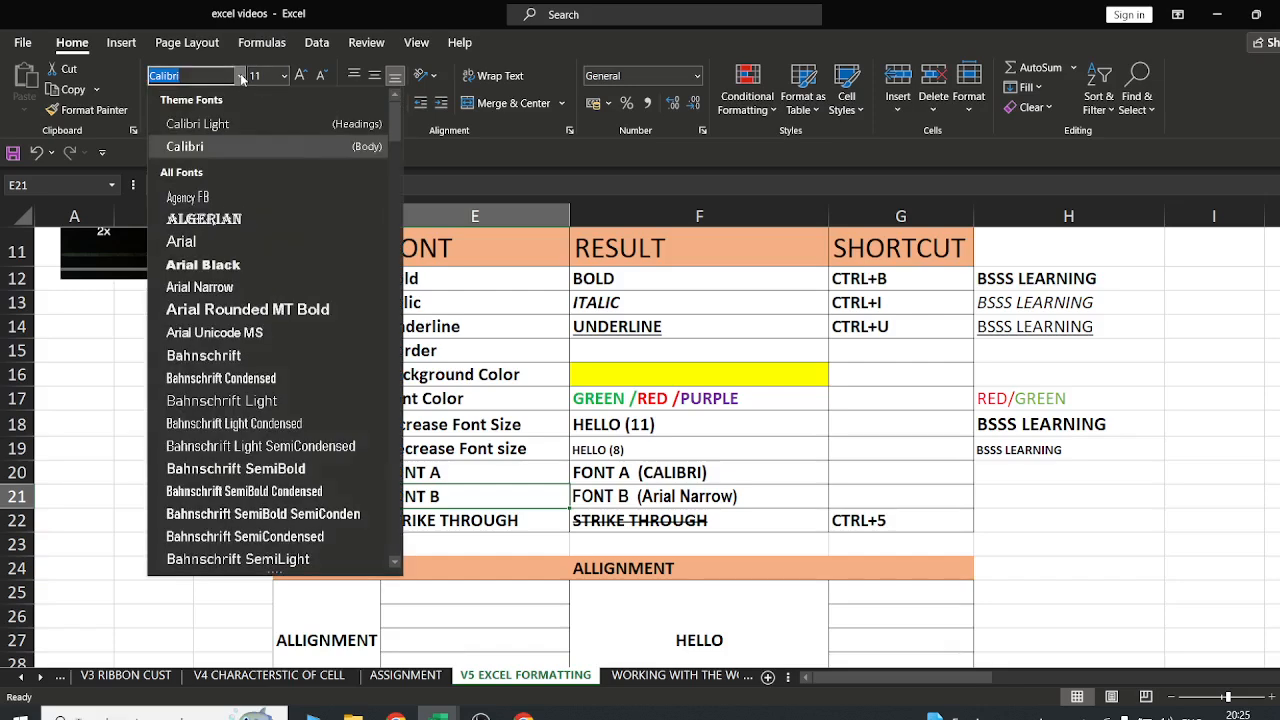
scroll(210, 318, "down", 12)
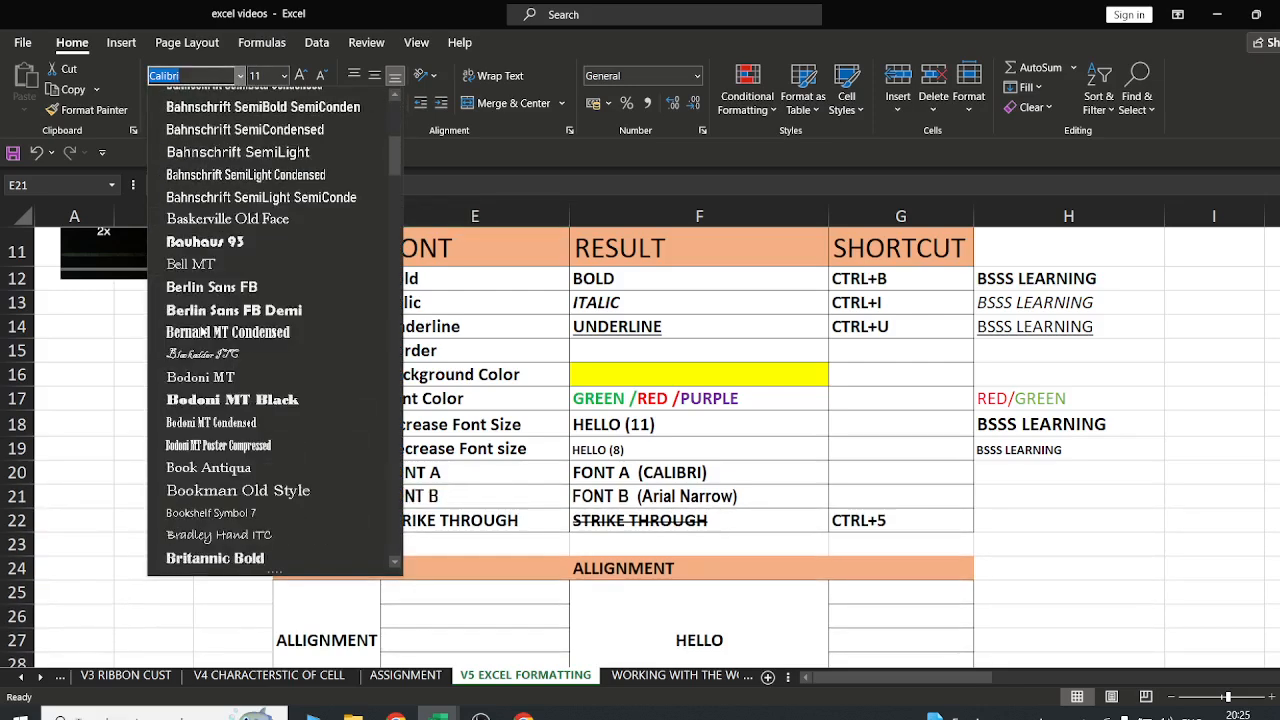
scroll(206, 328, "up", 6)
scroll(206, 328, "up", 5)
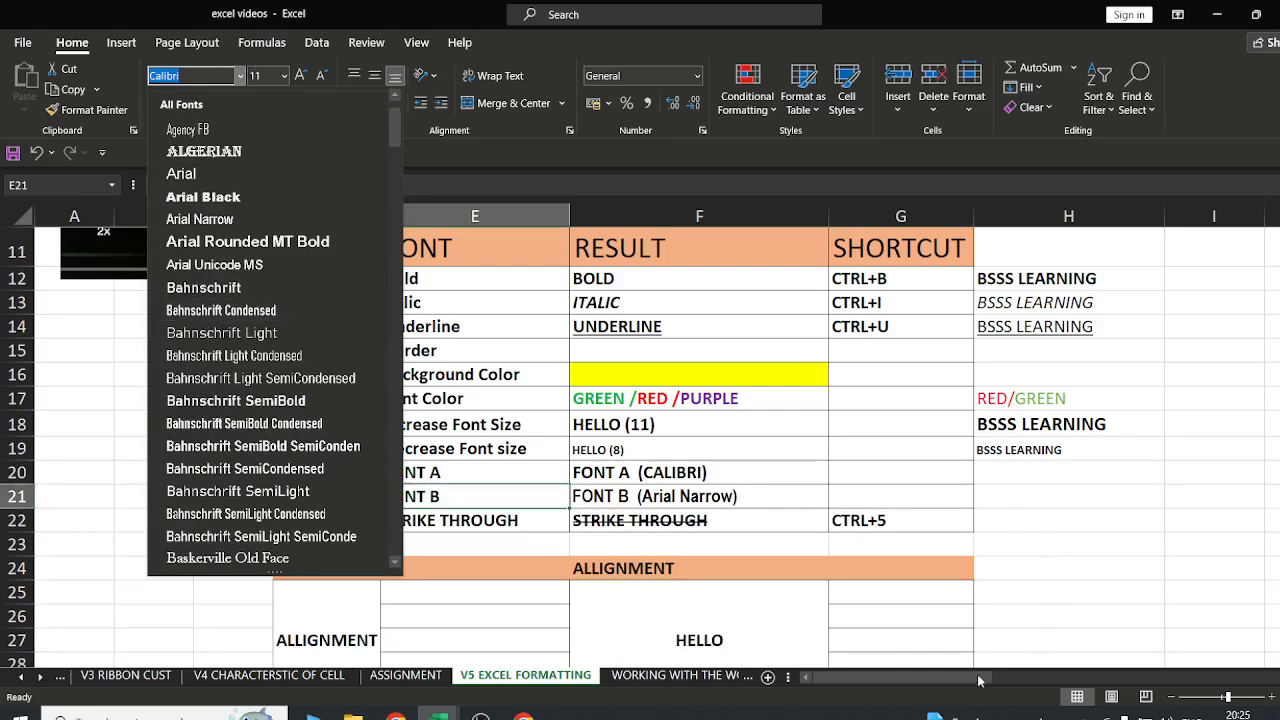
Enter the text BSSS LEARNING in cell I20, in the FONT A row
left_click_drag(979, 680, 1023, 667)
left_click(900, 468)
type("B")
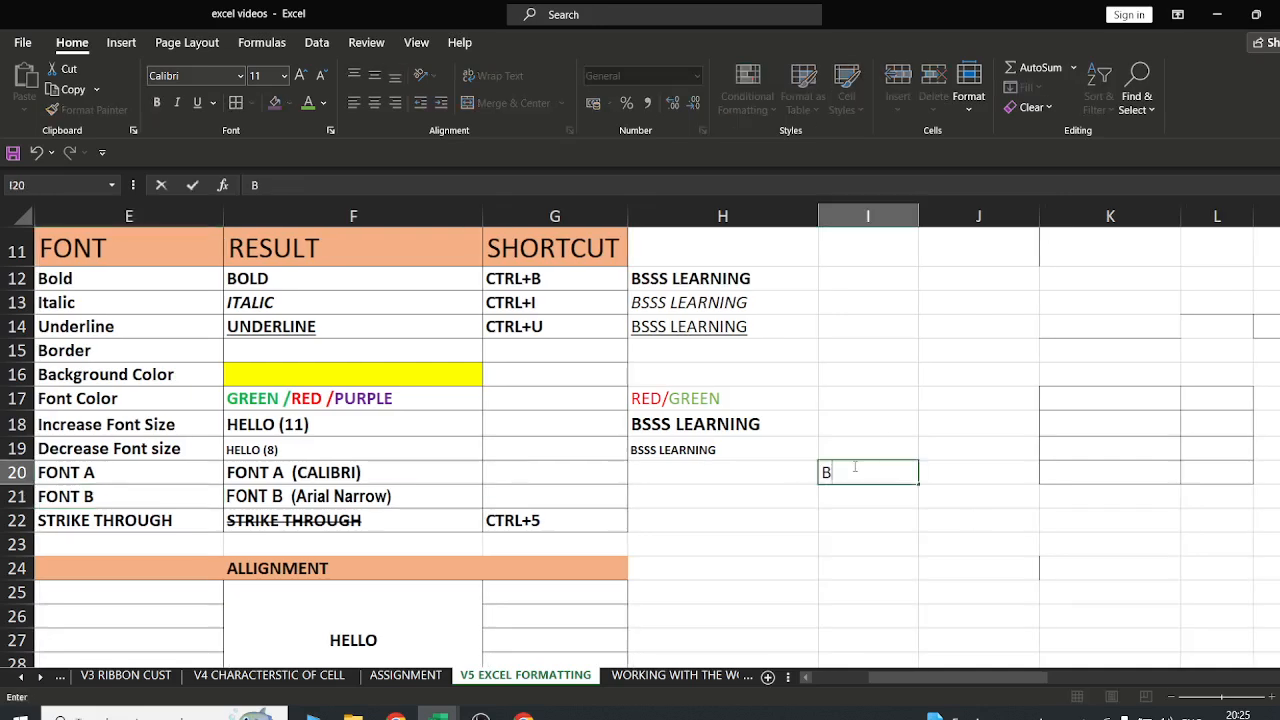
type("SSS")
key("Return")
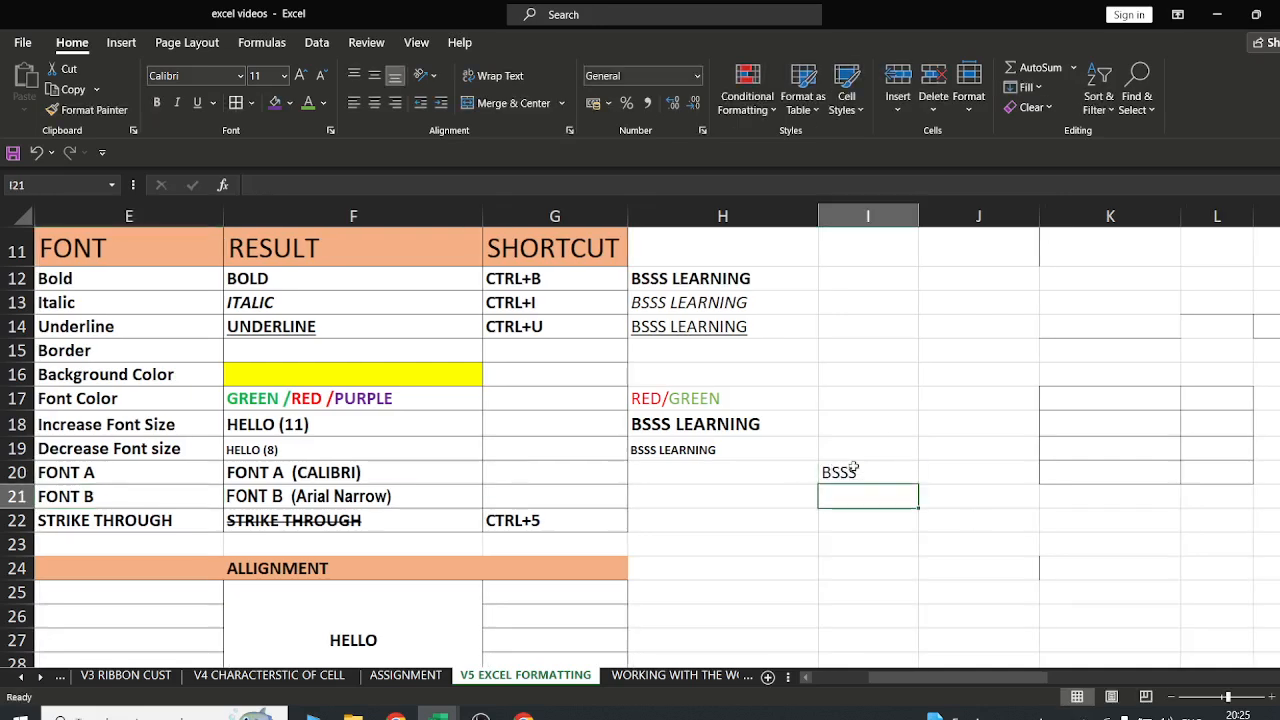
left_click(850, 468)
double_click(871, 476)
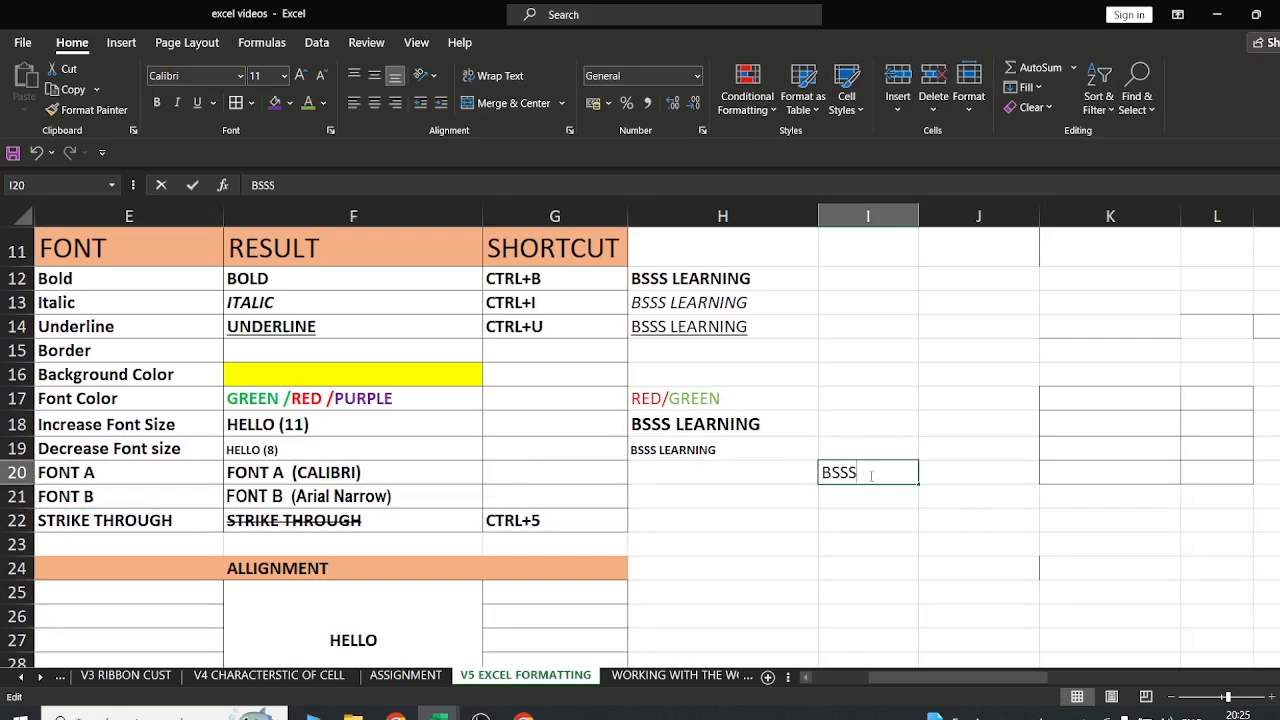
type("LEARNING")
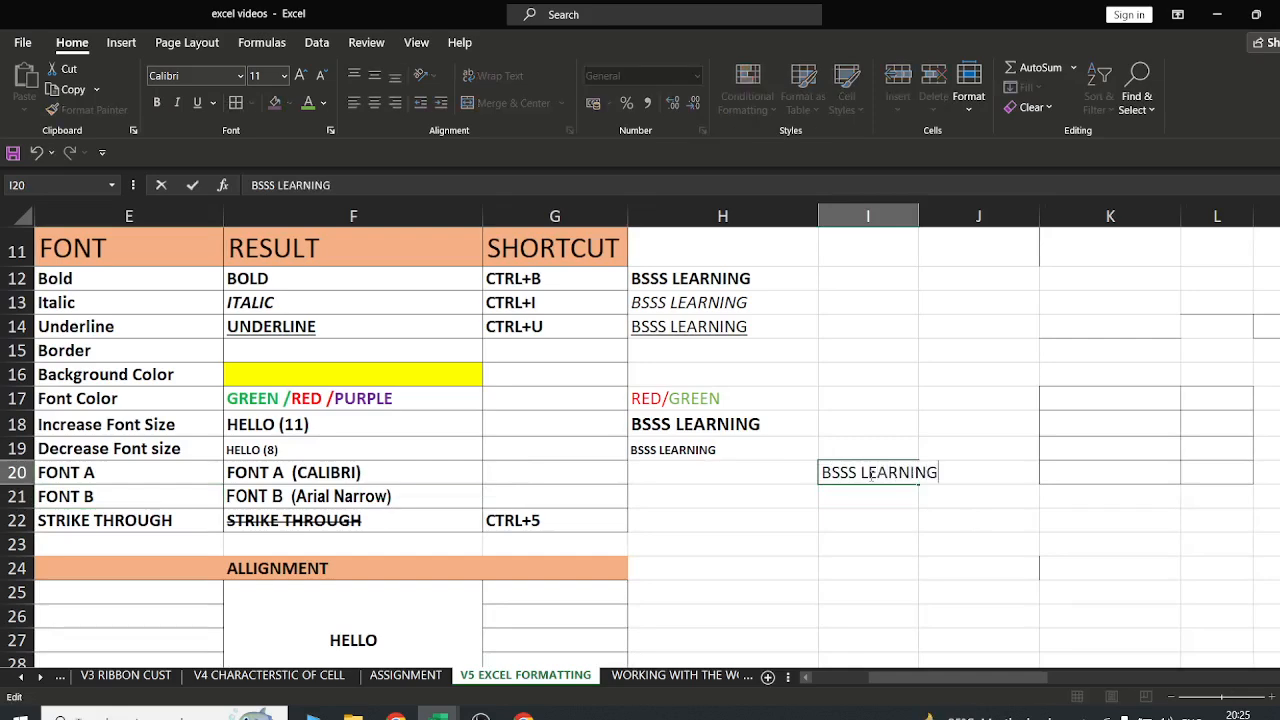
key("Return")
Enter the same sample text BSSS LEARNING in cell I21, in the FONT B row
type("BSSS ")
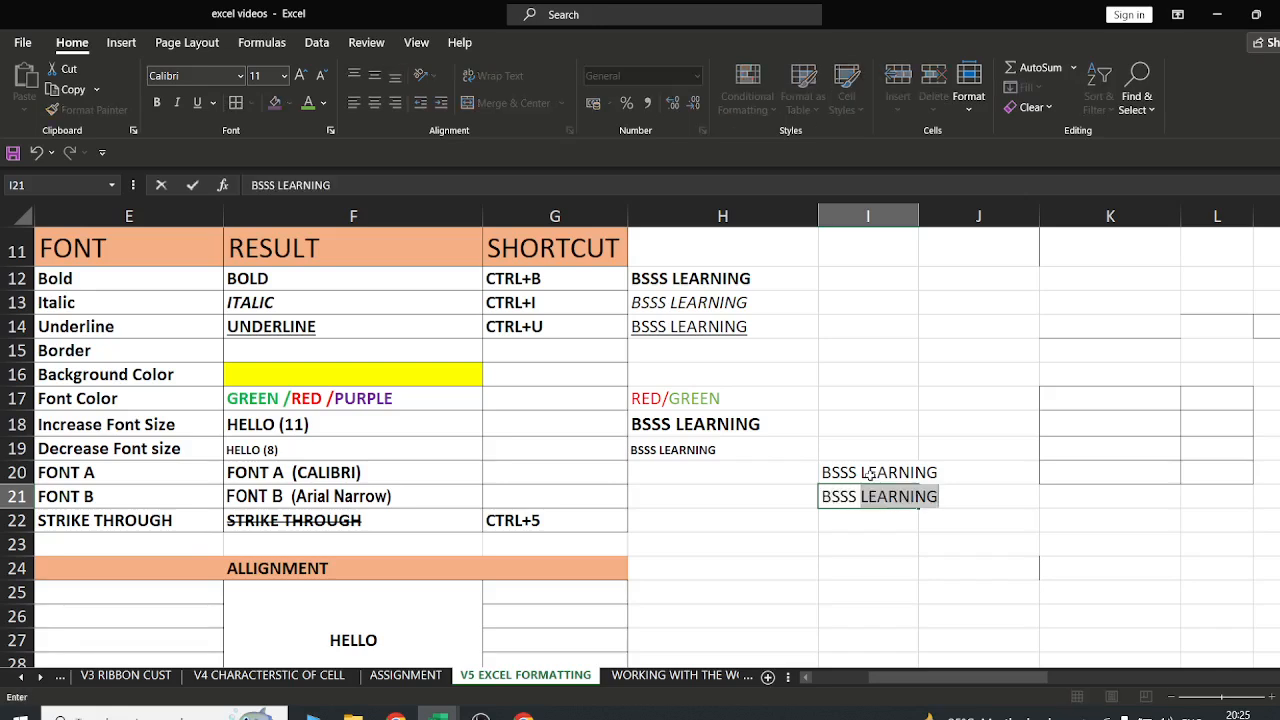
type("LEARNING")
key("Return")
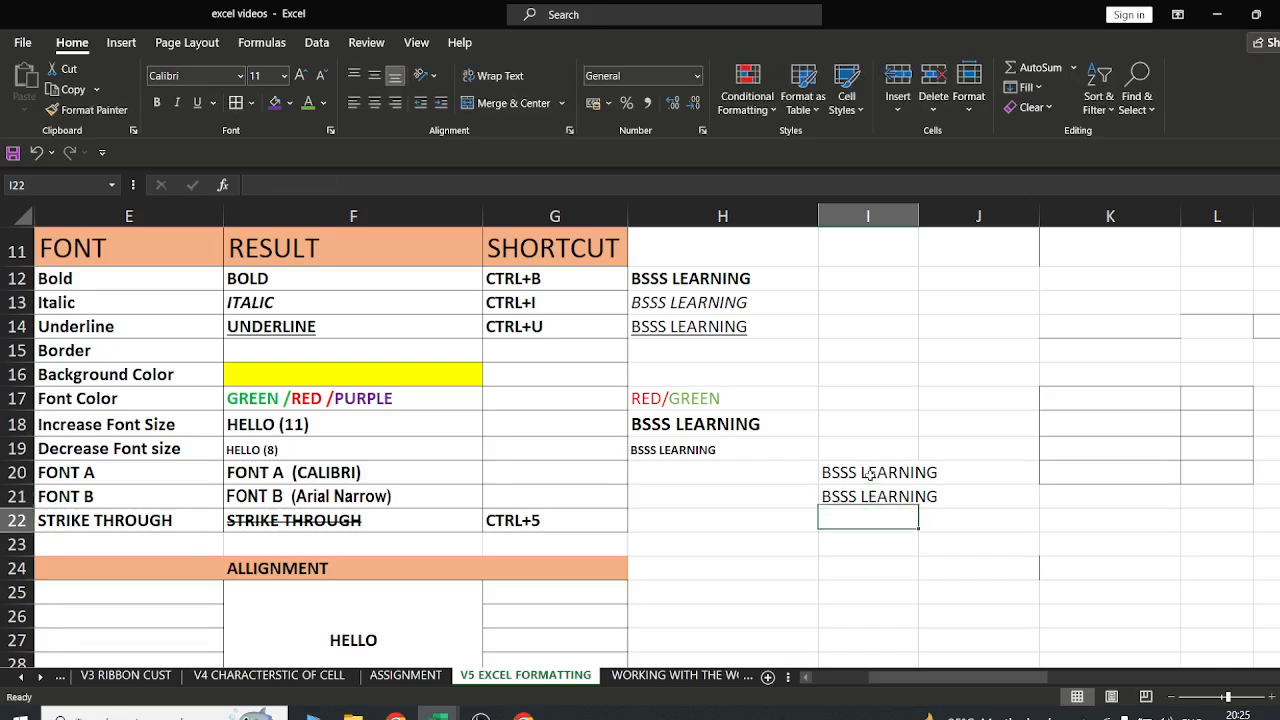
Enter the sample text BSSS LEARNING in cell I22, in the STRIKE THROUGH row
type("BSSS")
key("Tab")
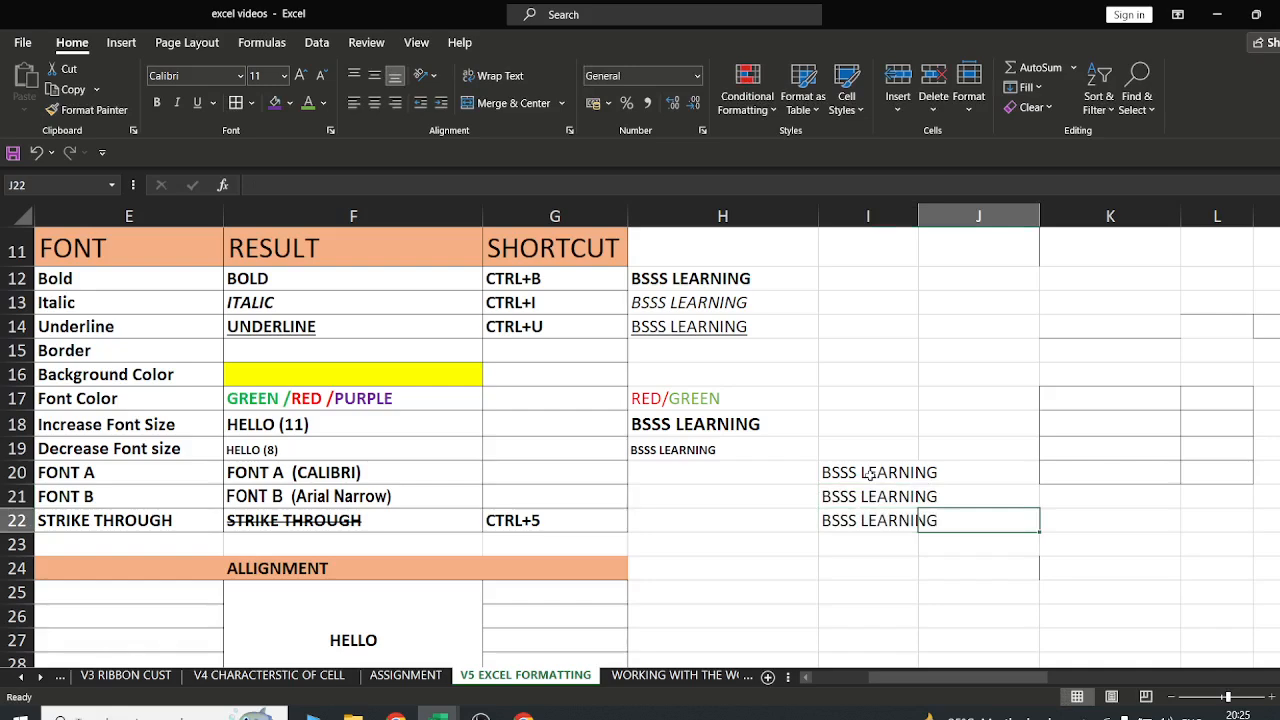
Set the font of the sample text in cell I20 to Arial and in cell I21 to Bauhaus 93
left_click(826, 478)
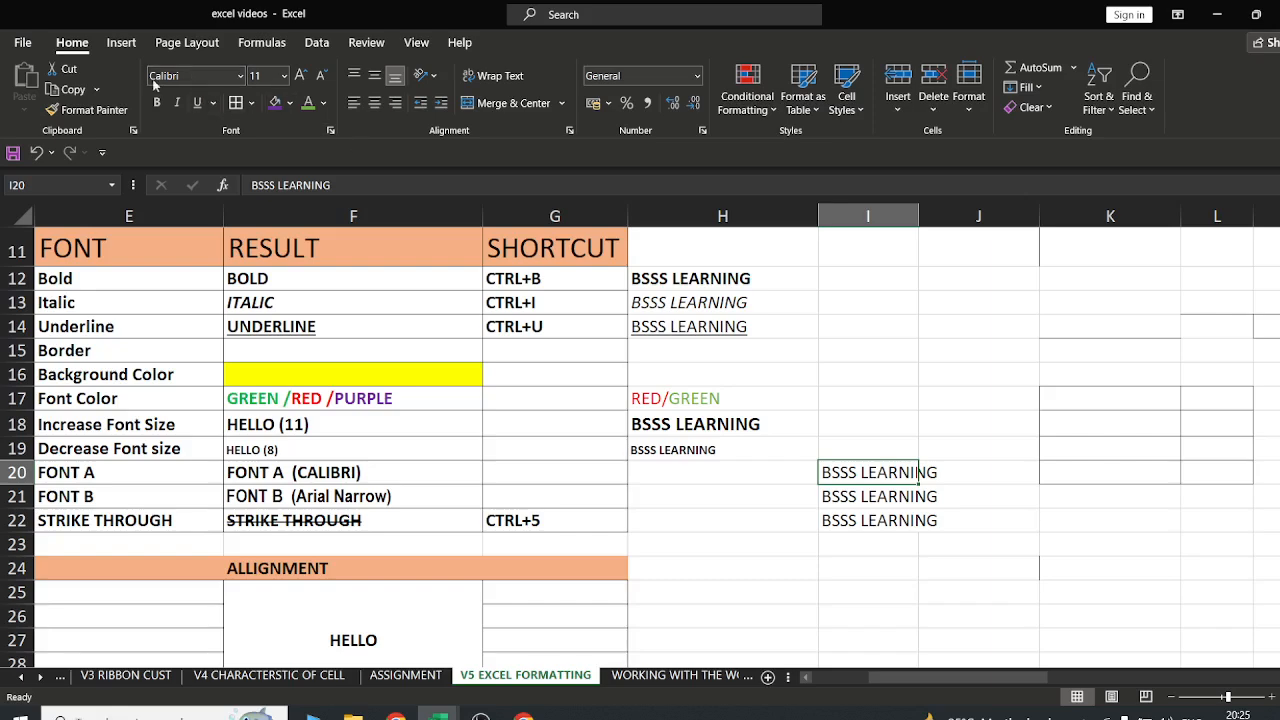
left_click(239, 76)
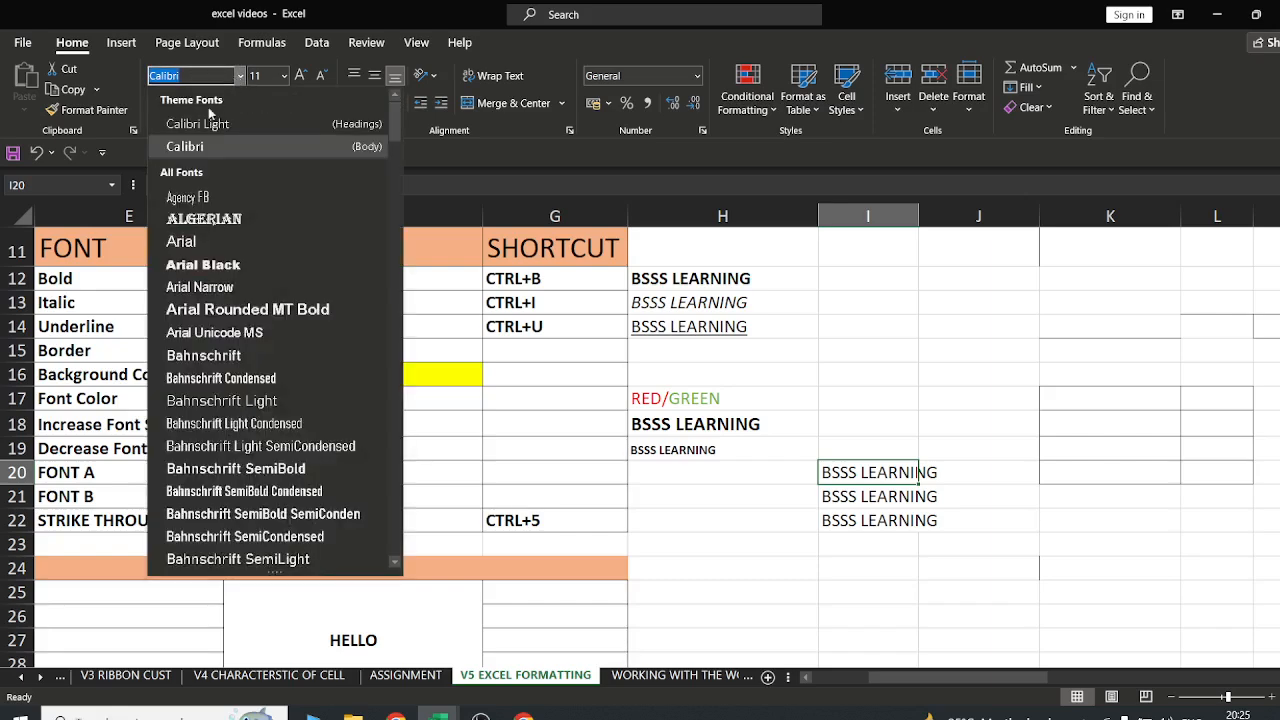
left_click(182, 243)
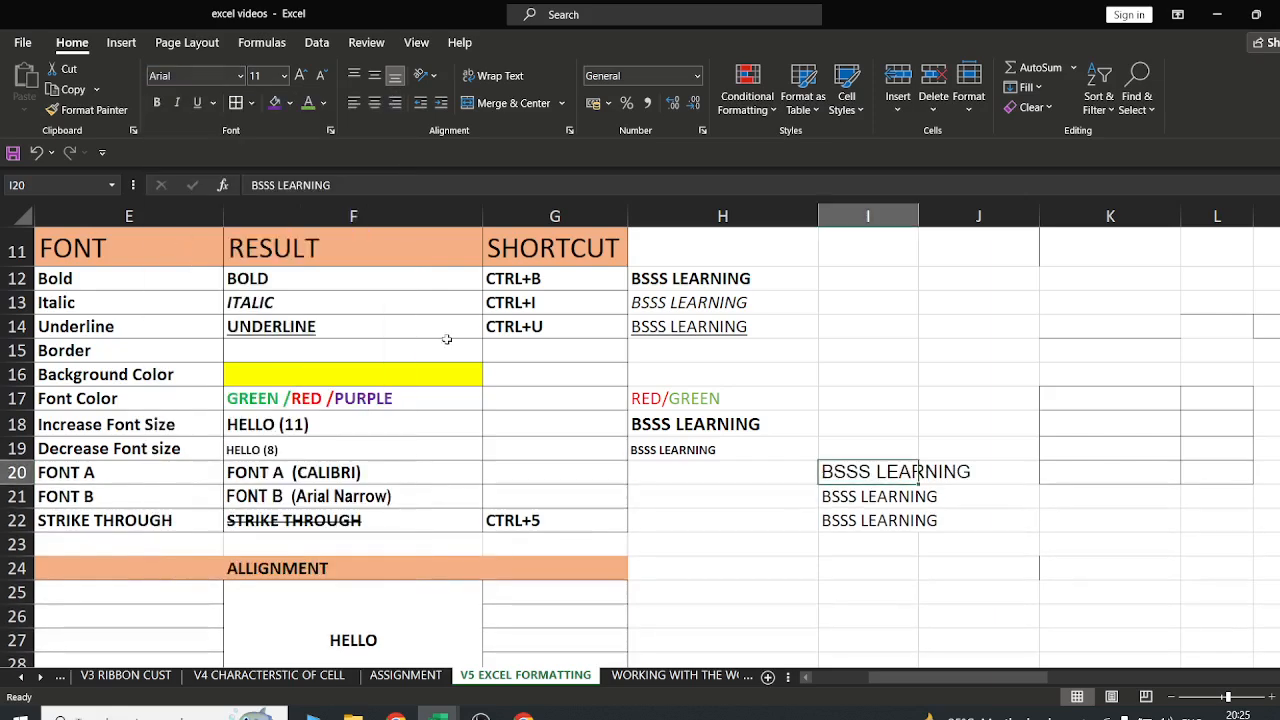
left_click(840, 494)
left_click(239, 76)
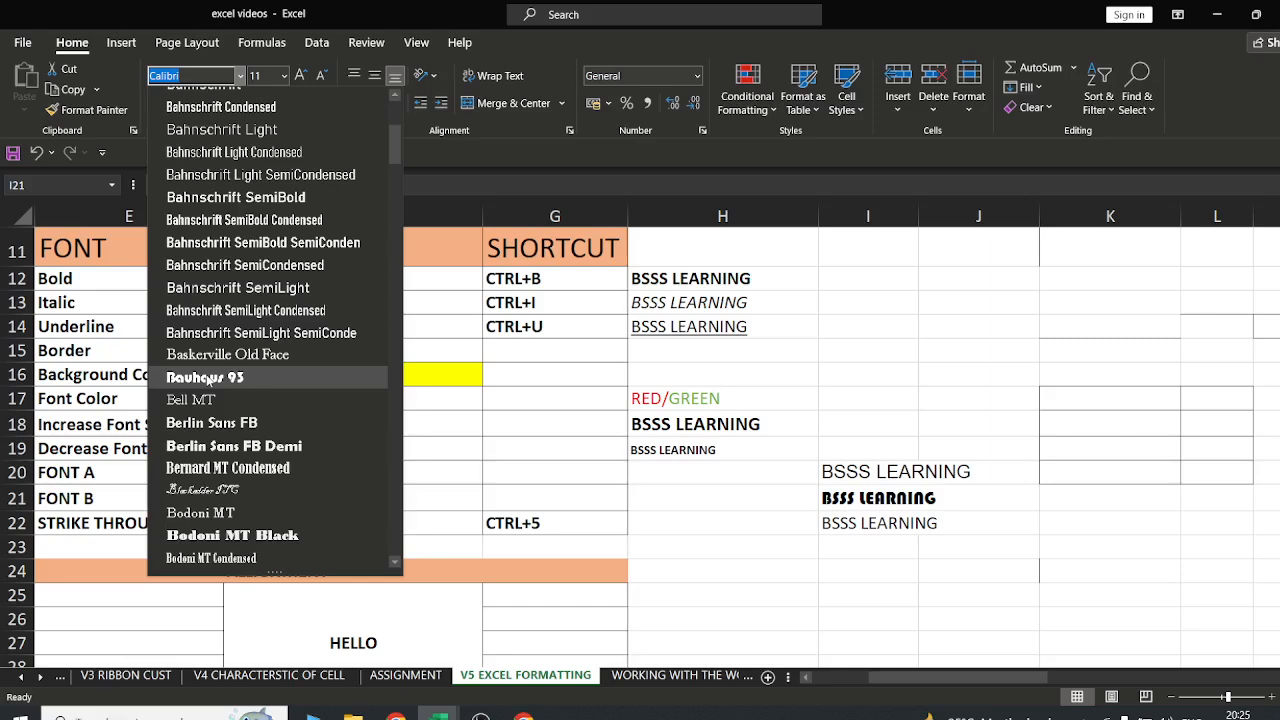
left_click(204, 378)
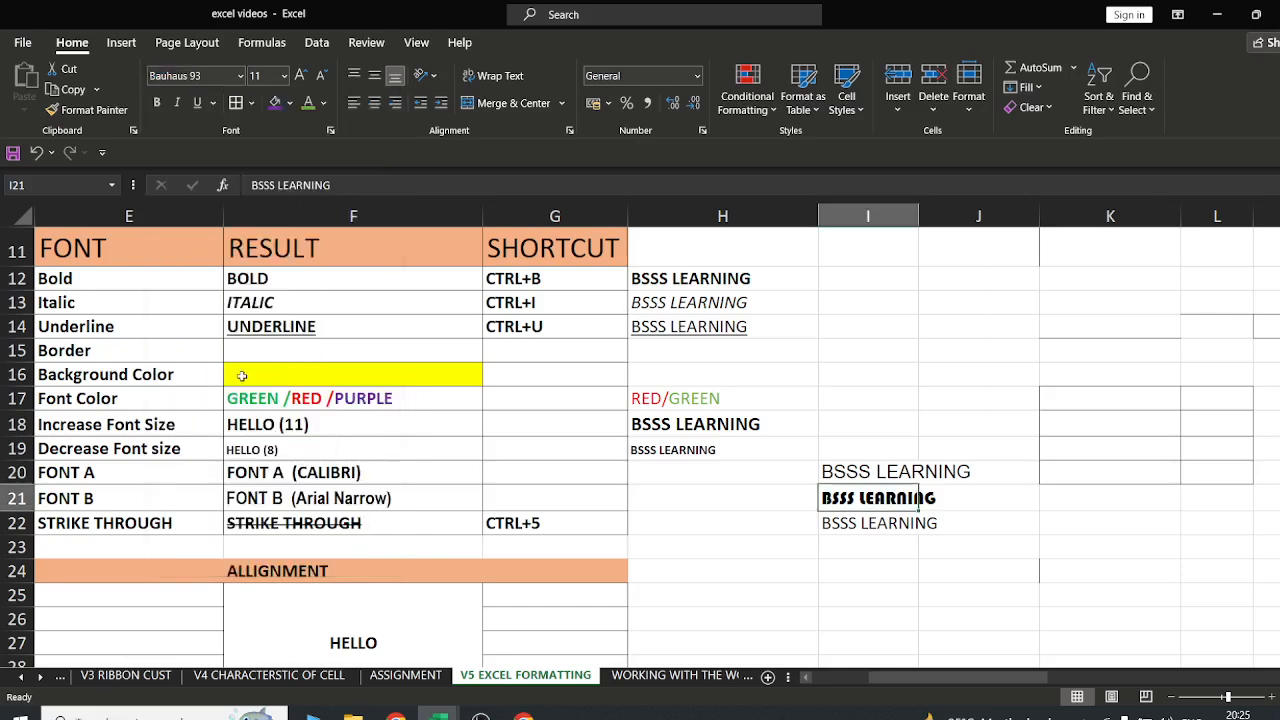
Set the font of the sample text in cell I22 to Bodoni MT Black
left_click(870, 527)
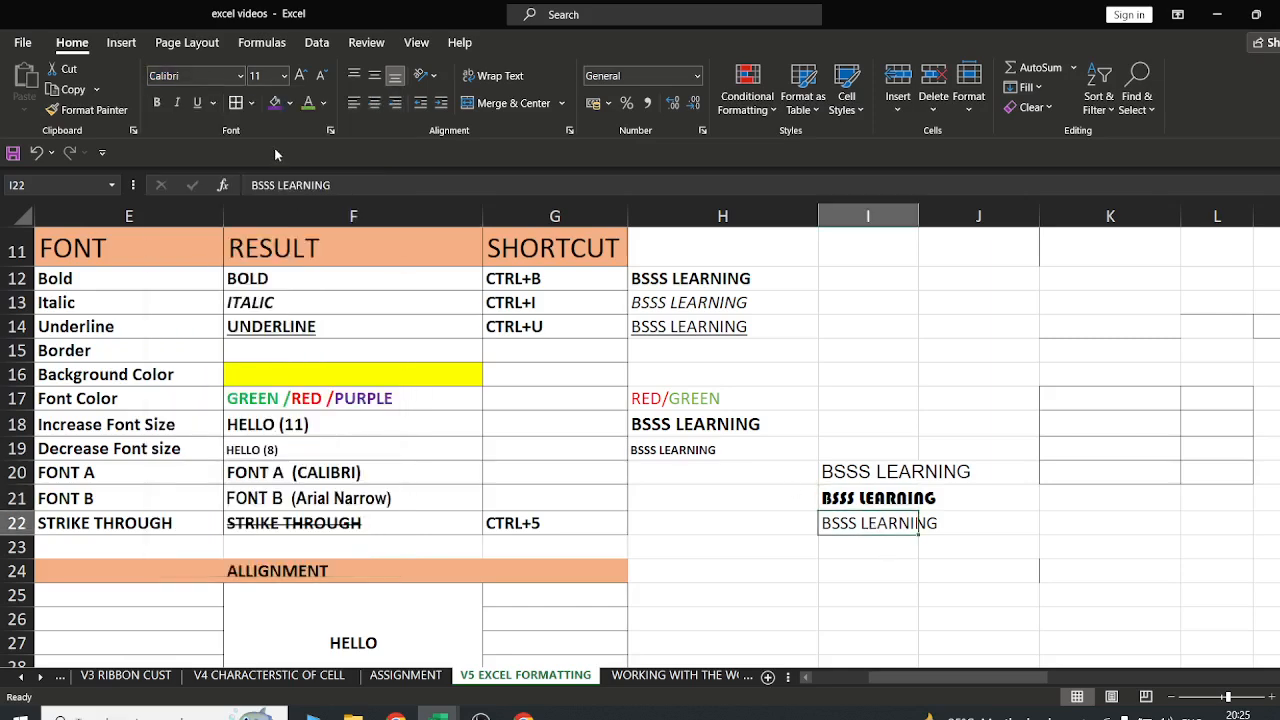
left_click(240, 76)
scroll(200, 513, "down", 5)
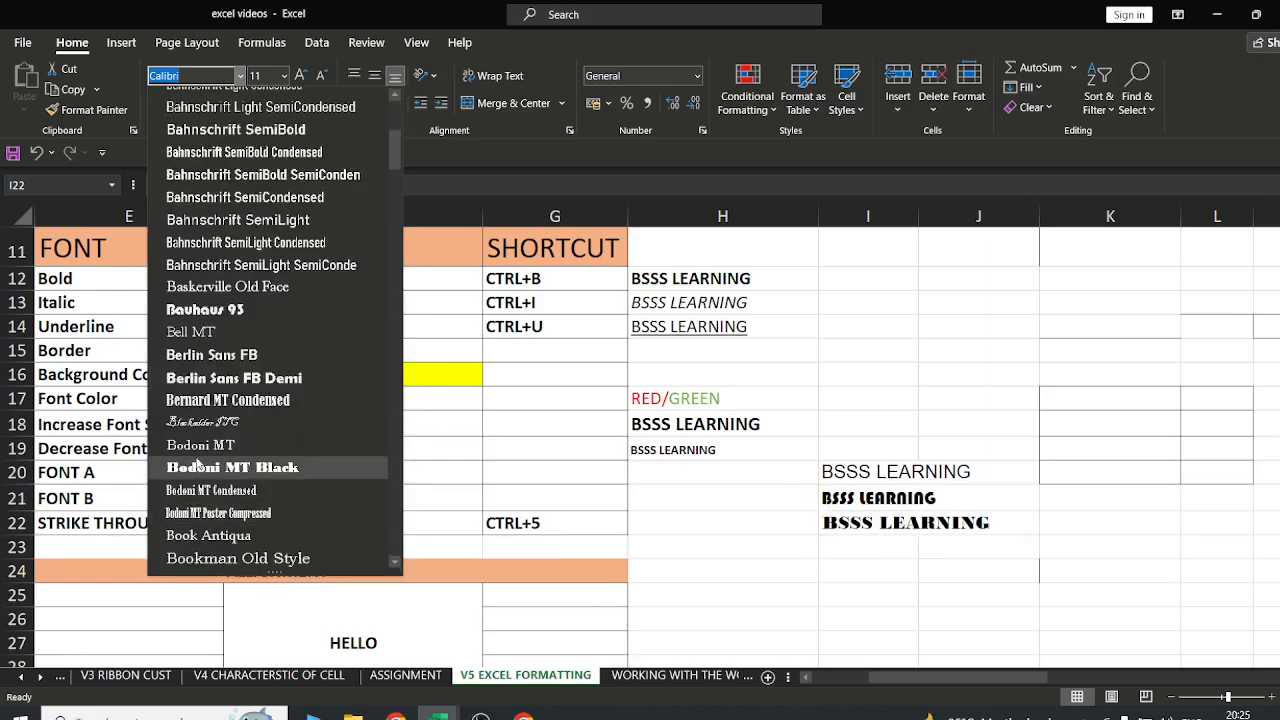
left_click(198, 464)
left_click(826, 548)
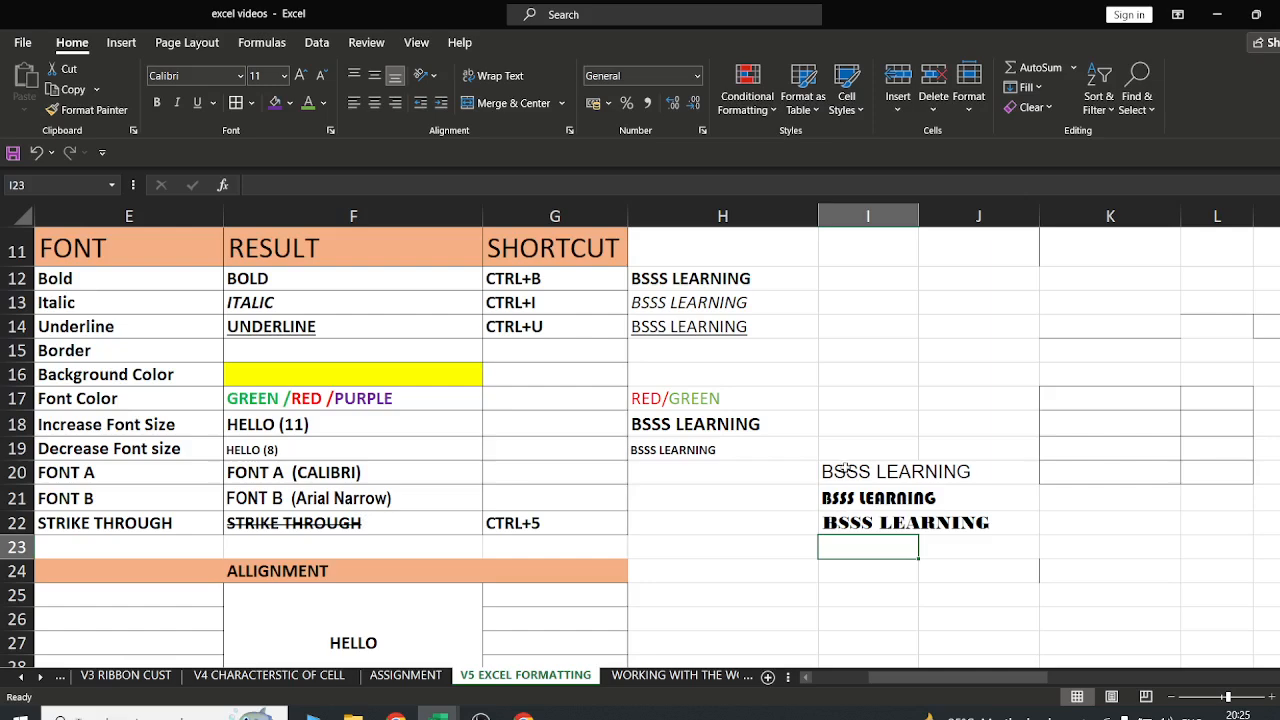
Delete the three BSSS LEARNING sample texts from cells I20 to I22
left_click_drag(846, 468, 853, 521)
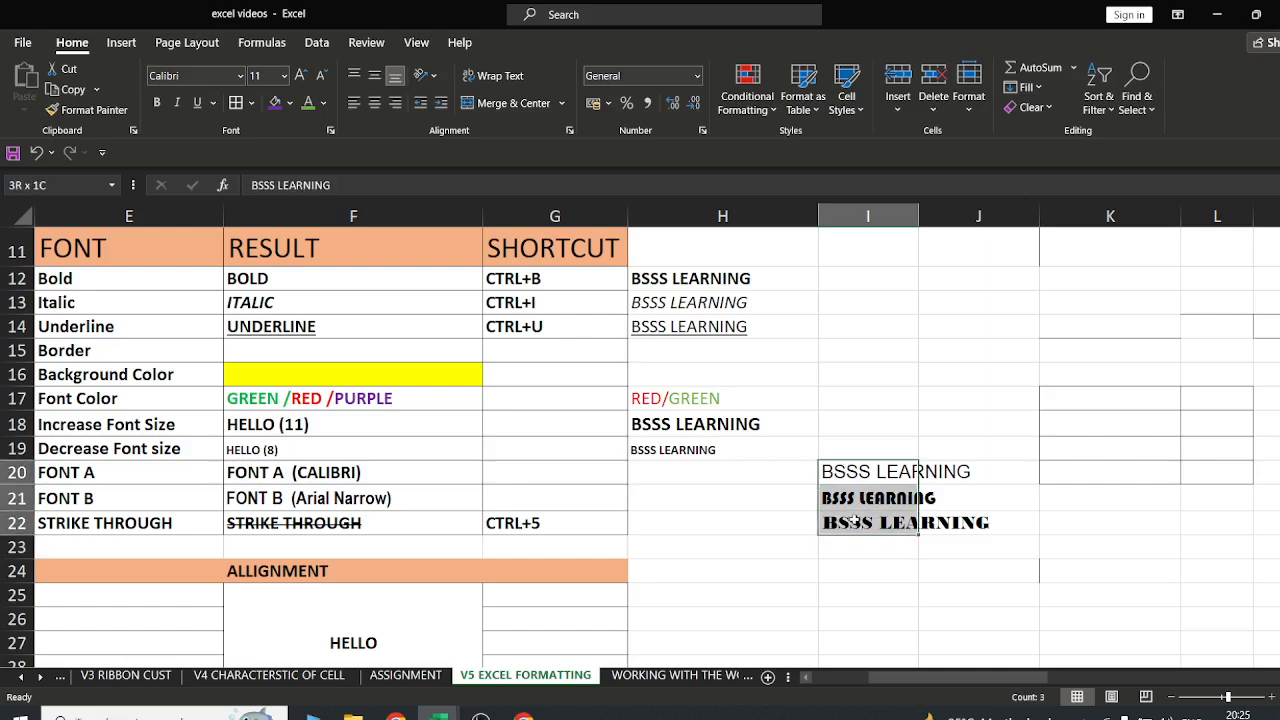
left_click_drag(924, 674, 879, 666)
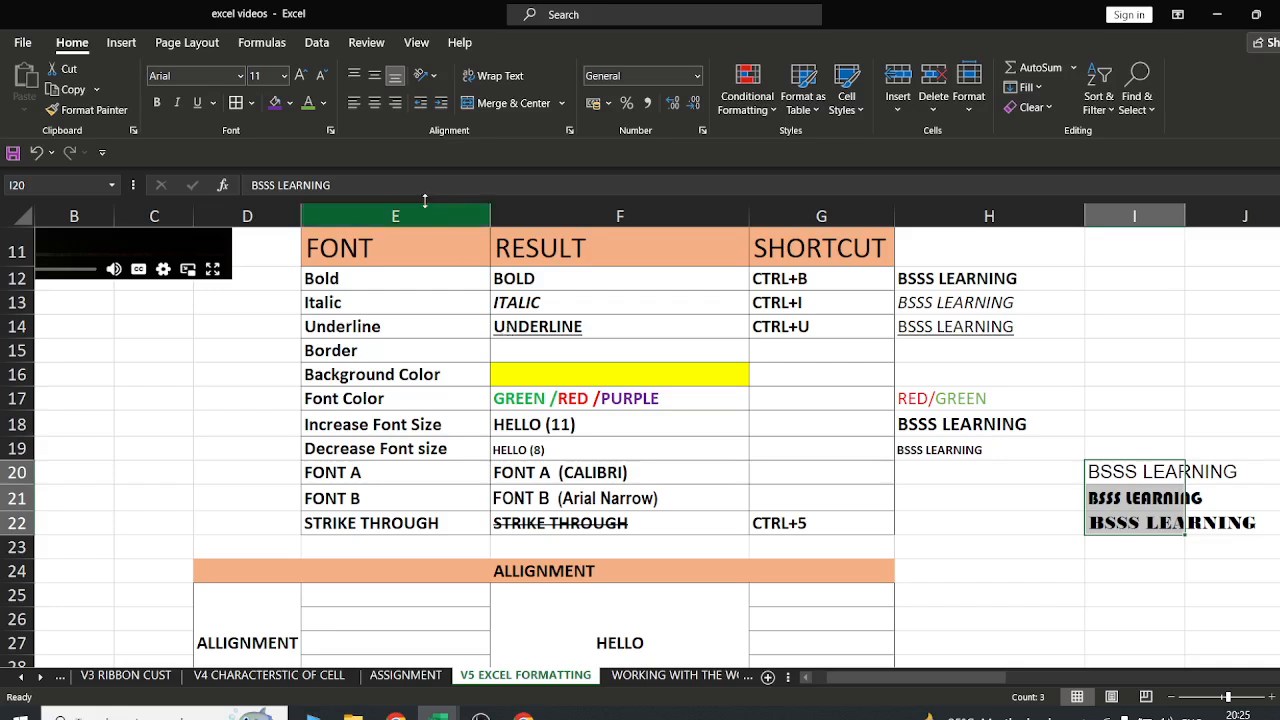
left_click(1011, 557)
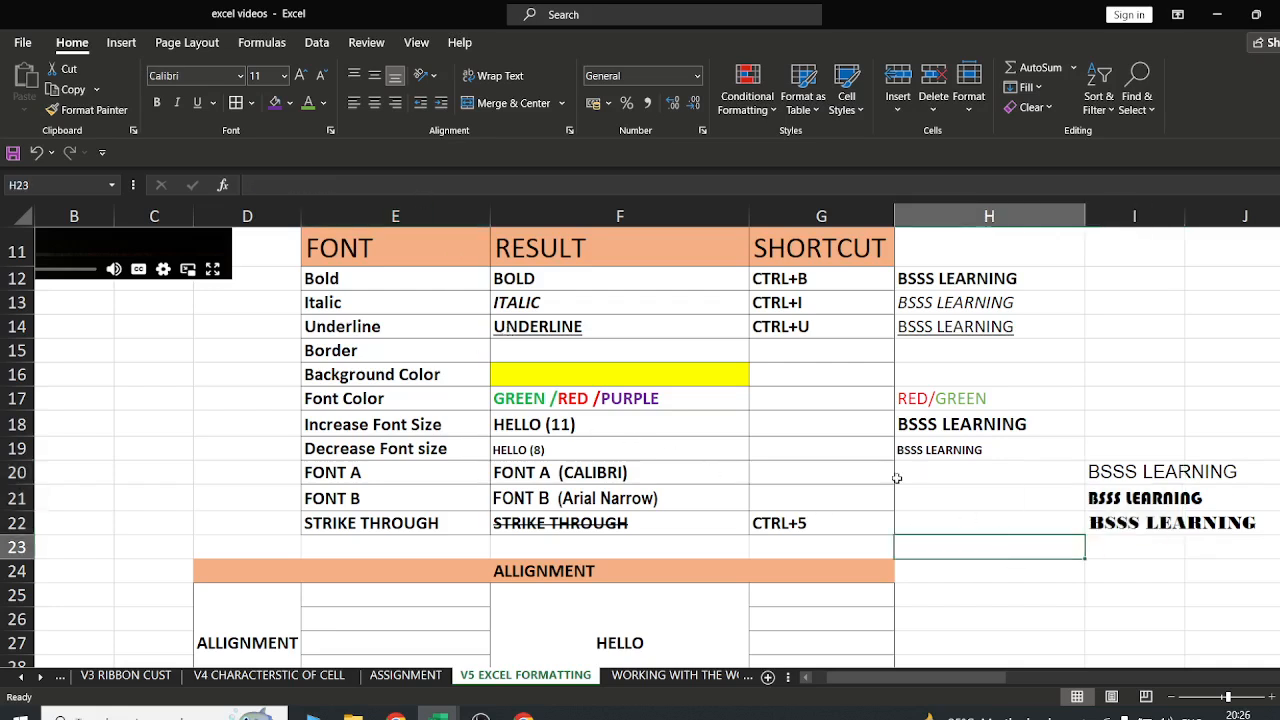
left_click_drag(1130, 478, 1133, 521)
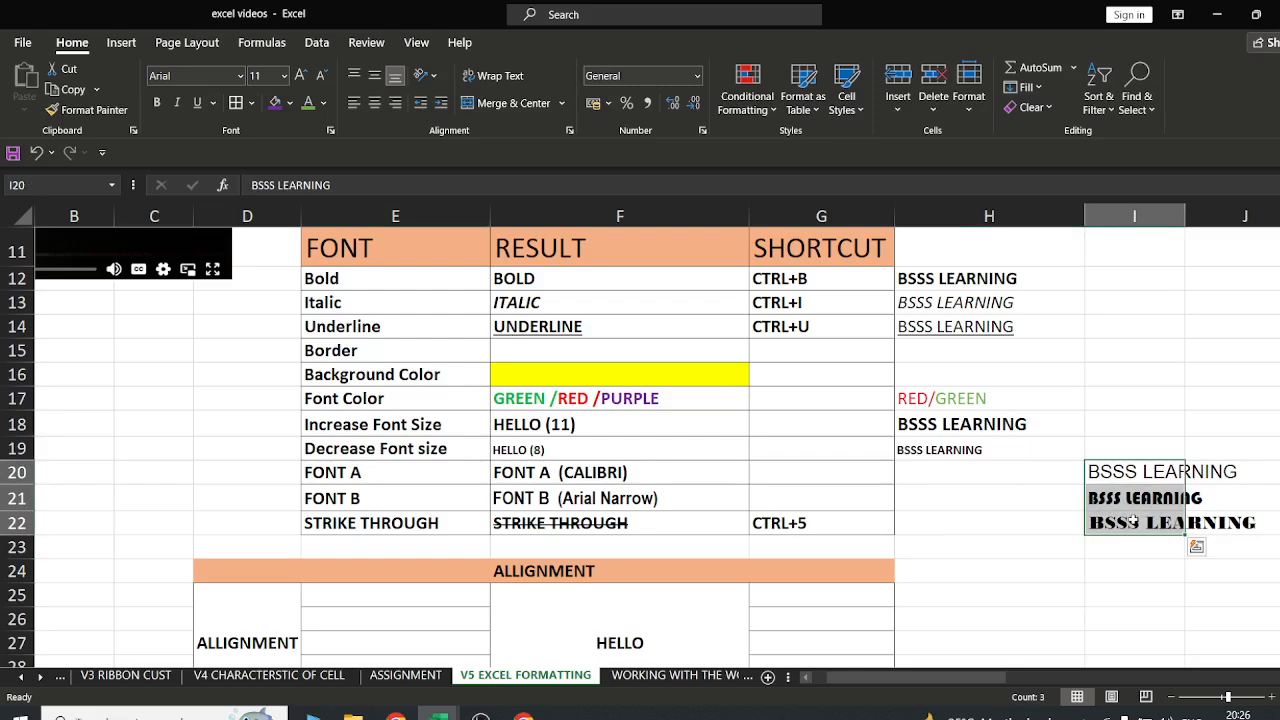
key("Delete")
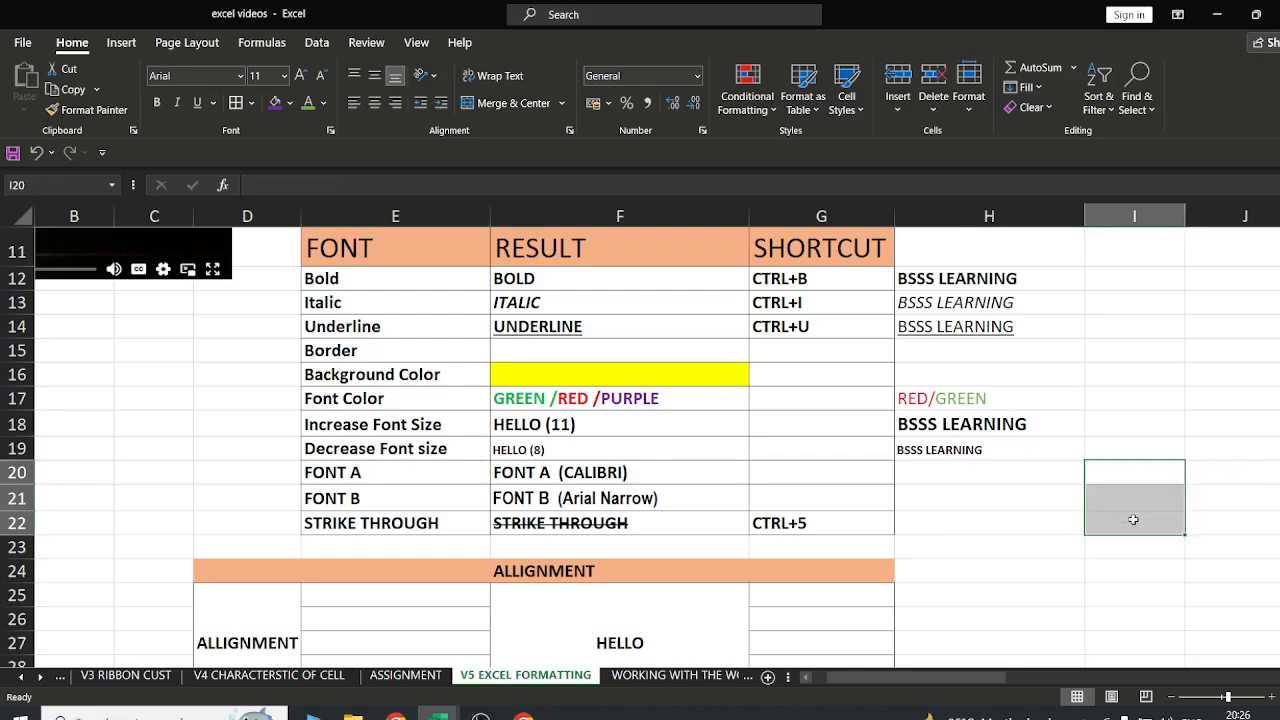